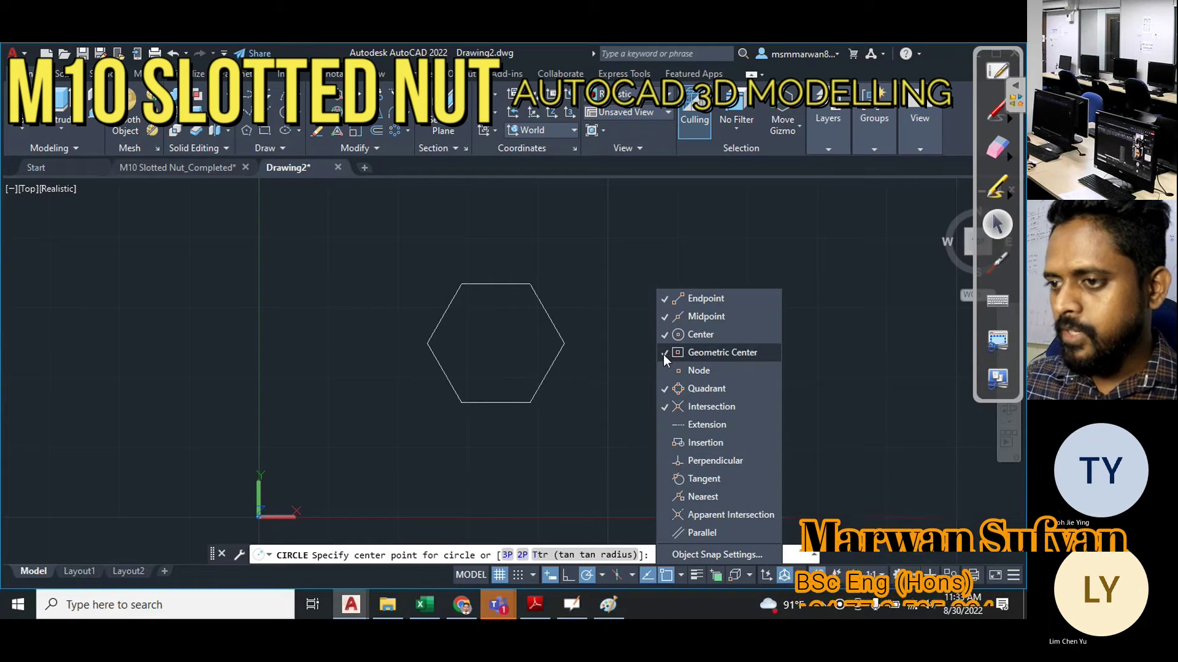
Draw a circle of radius 4.7 centred on the hexagon's geometric centre, checking the hole radius in the PDF drawing.
left_click(587, 390)
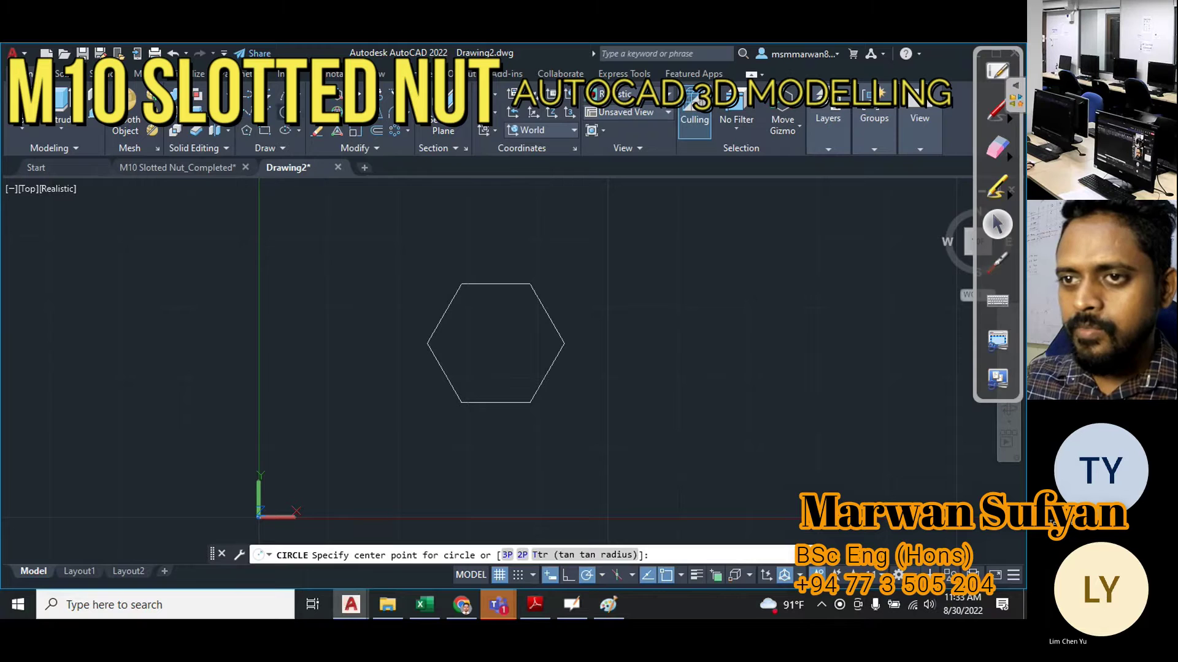
key("Return")
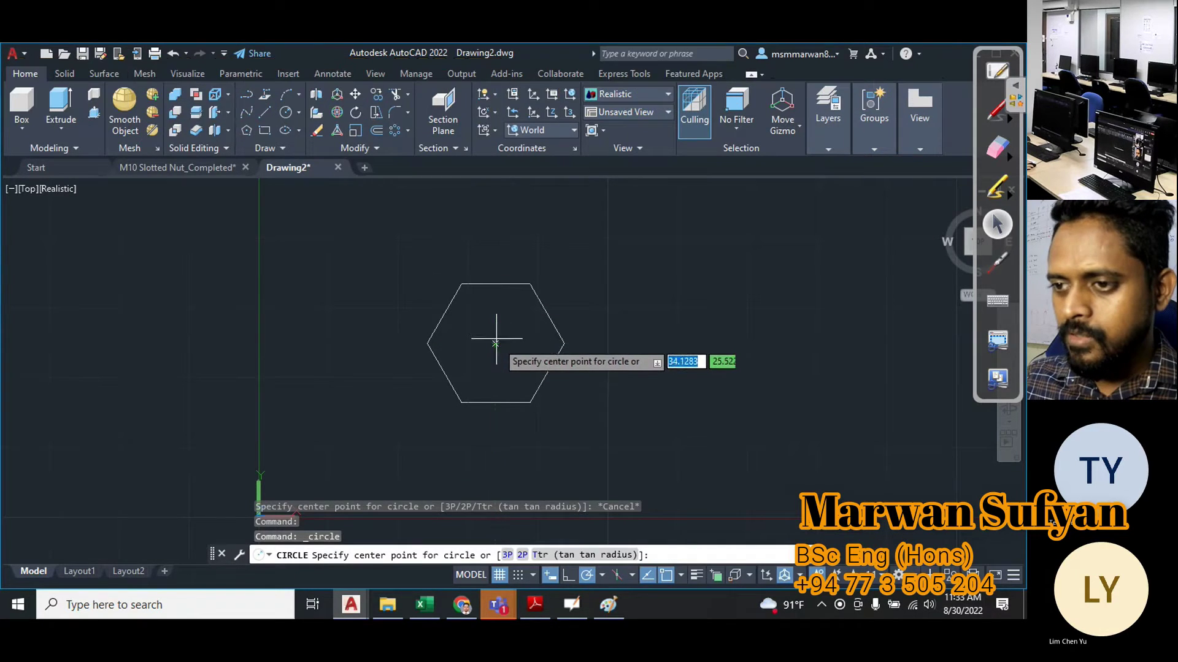
left_click(495, 337)
scroll(521, 337, "up", 3)
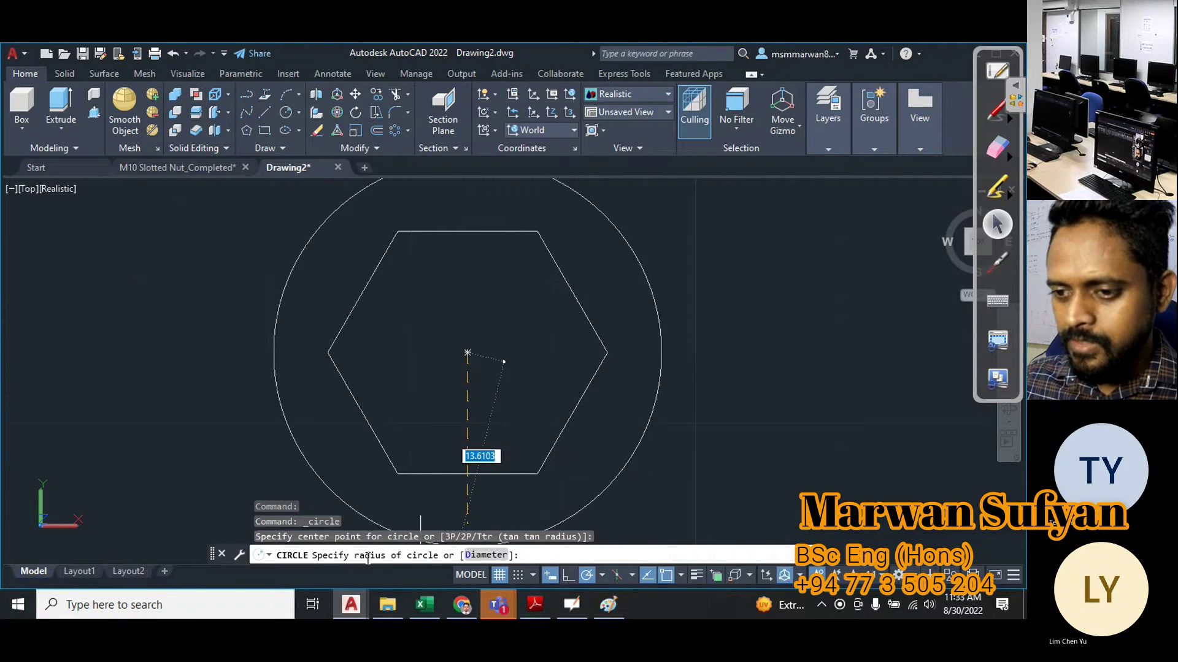
left_click(533, 606)
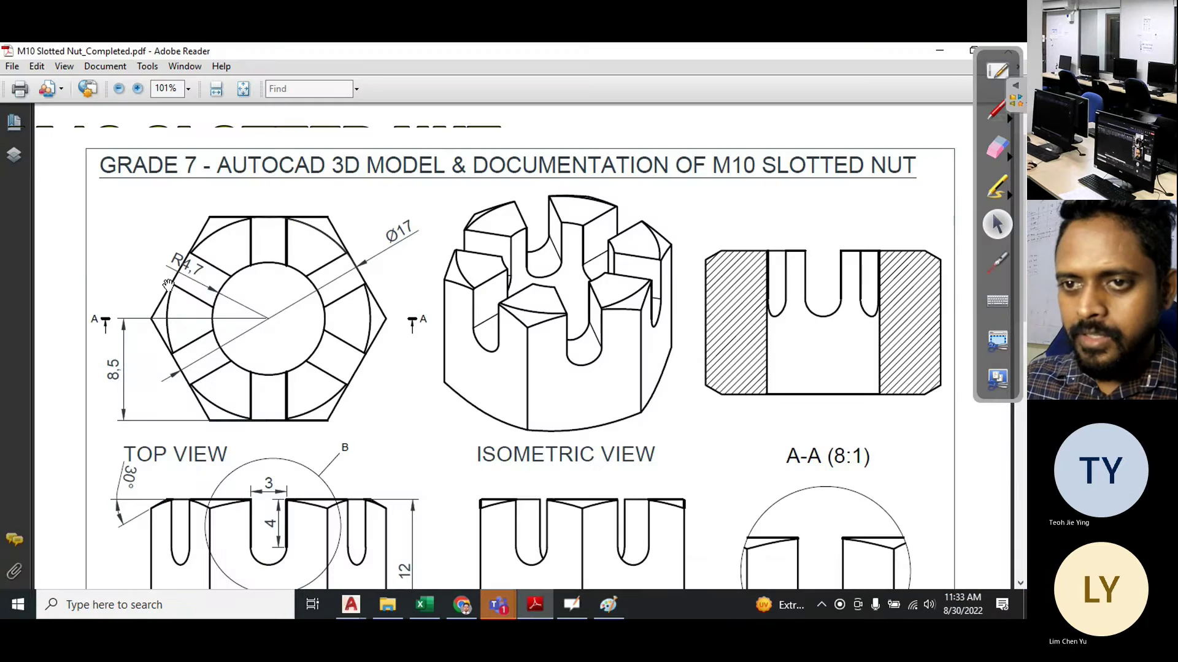
left_click(939, 52)
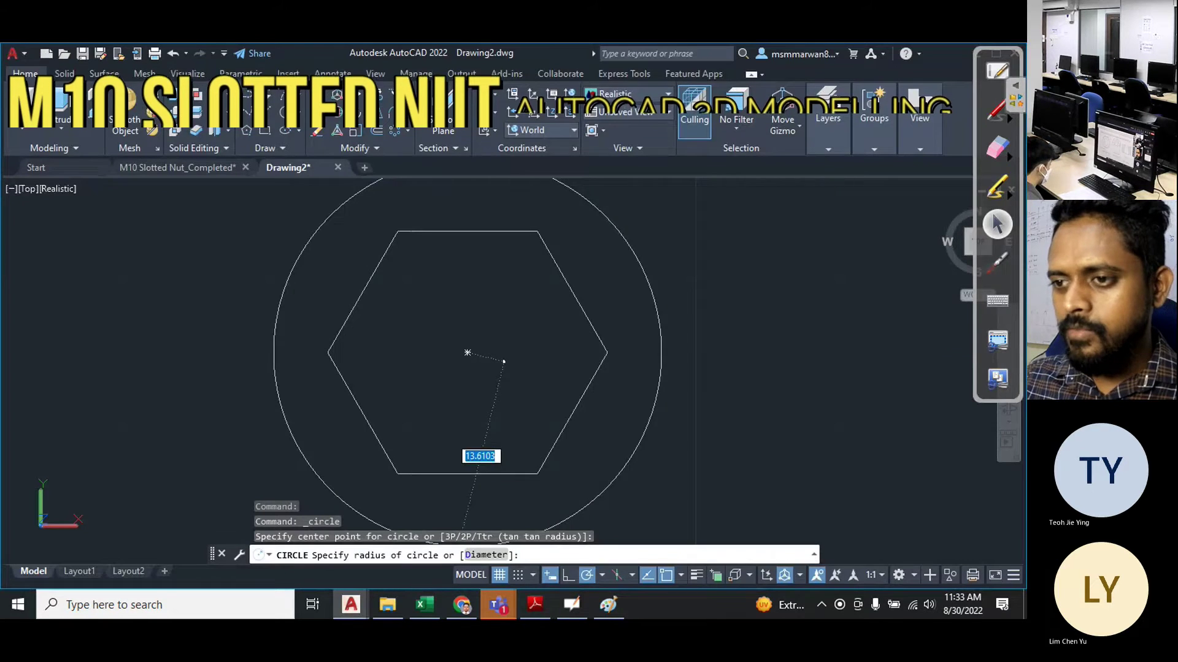
type("8.5")
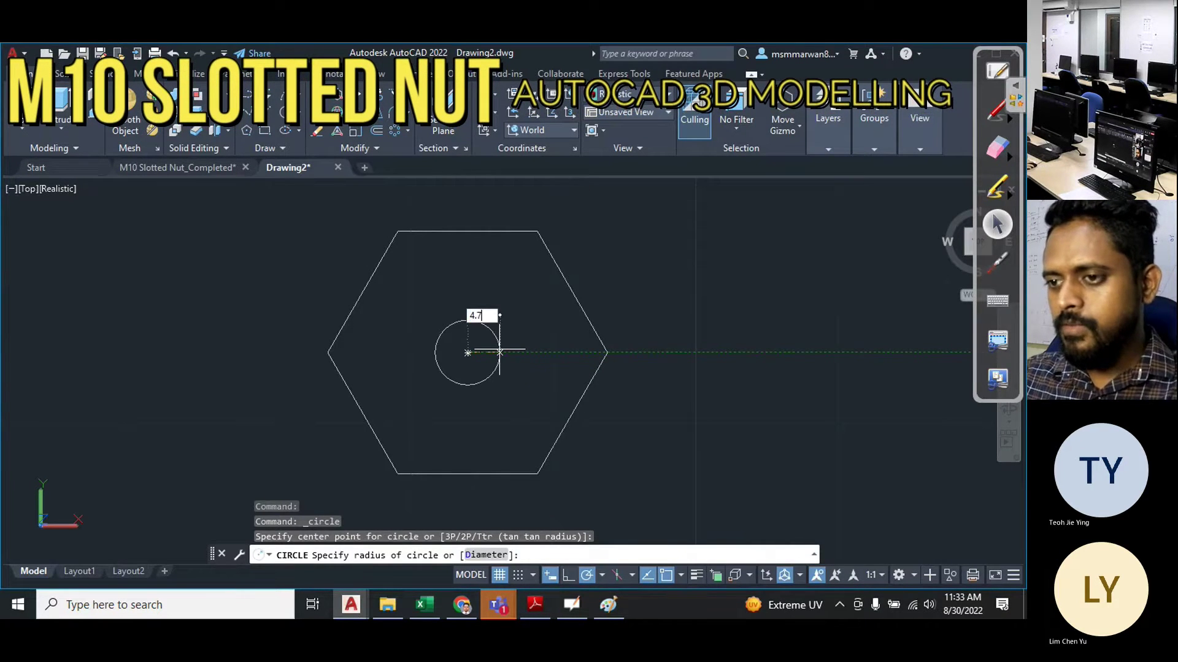
key("Return")
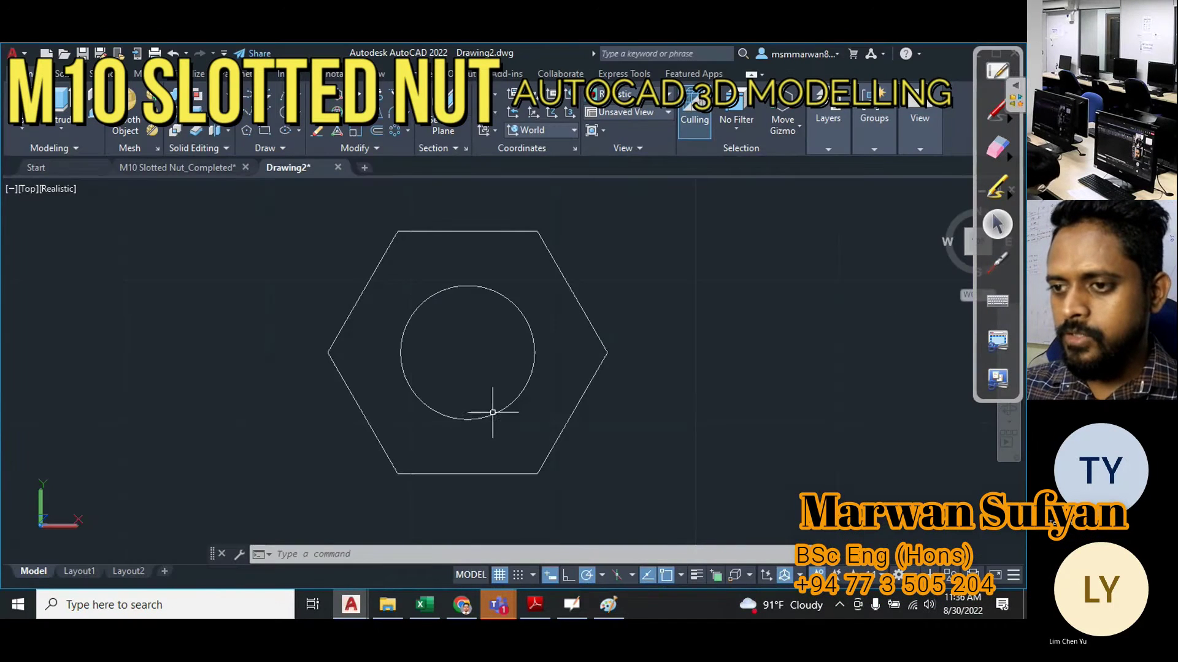
Switch from the top view to the SW isometric home view and zoom to the drawing's extents.
left_click(984, 69)
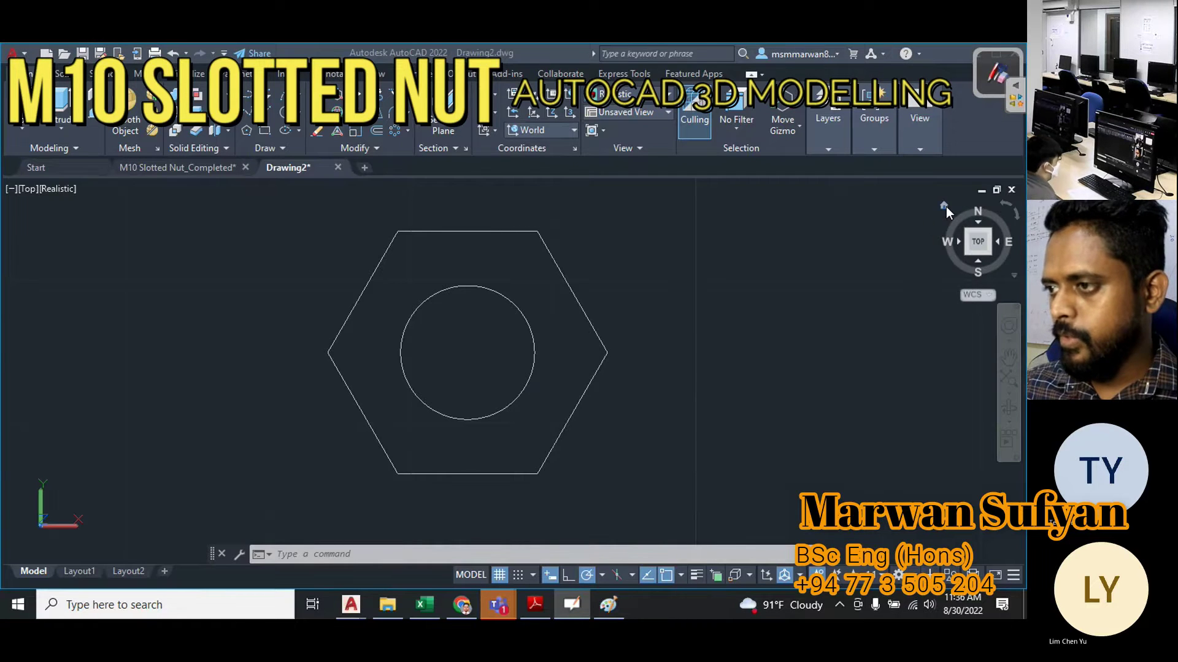
left_click(946, 207)
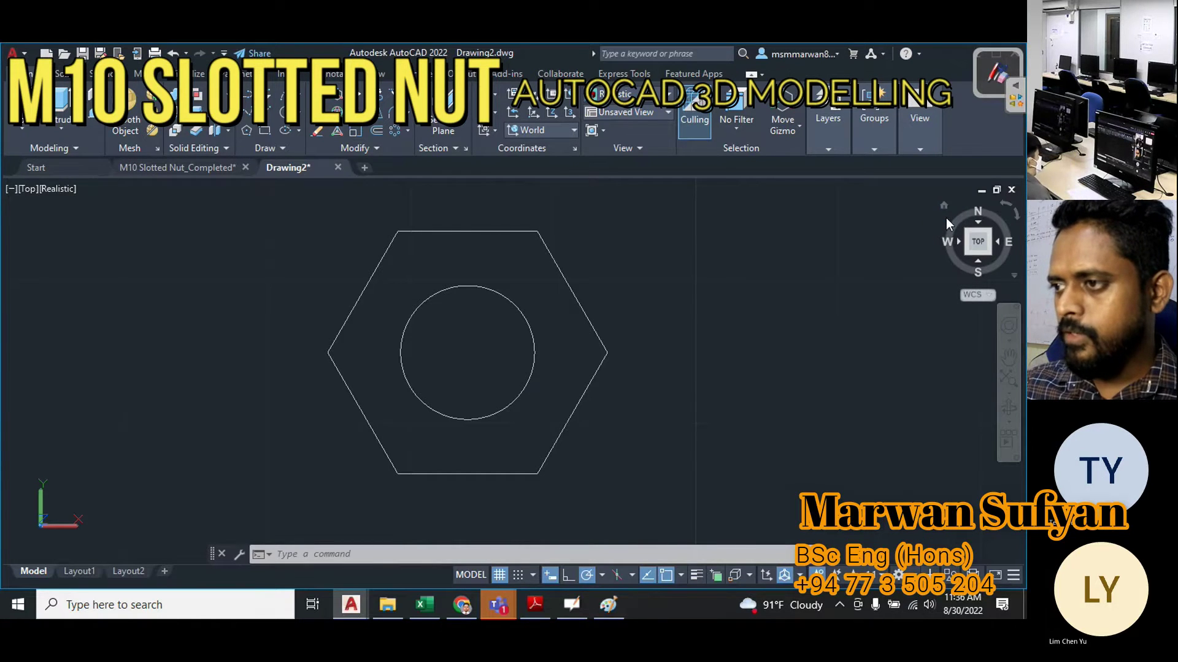
left_click(948, 205)
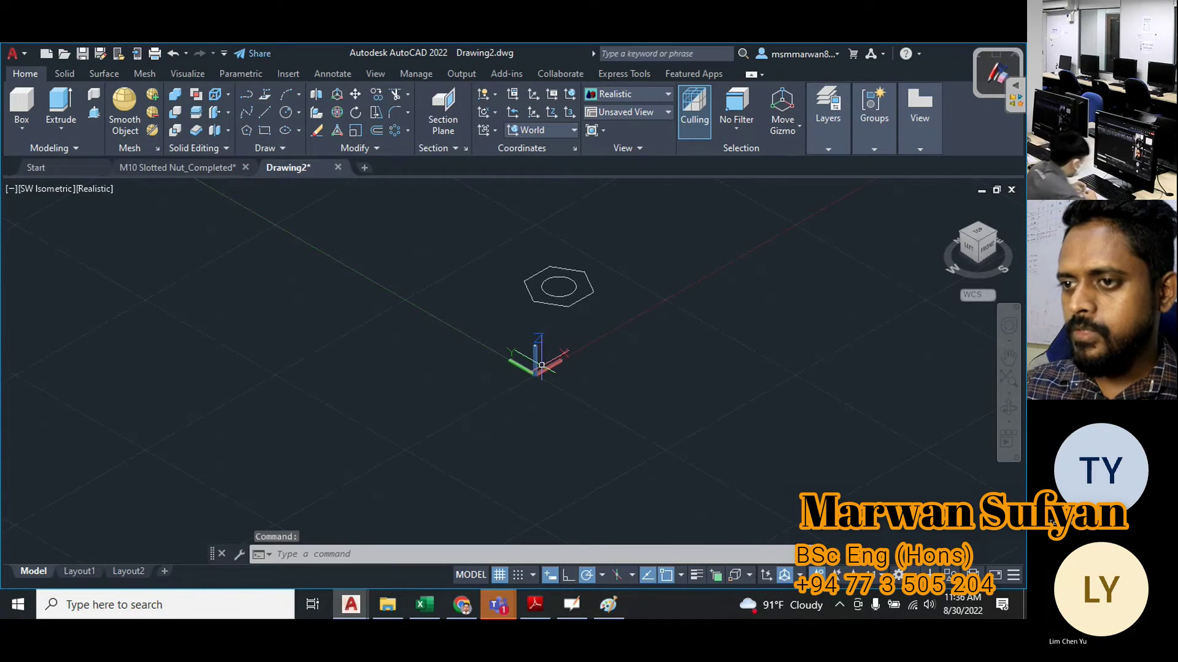
scroll(531, 381, "up", 4)
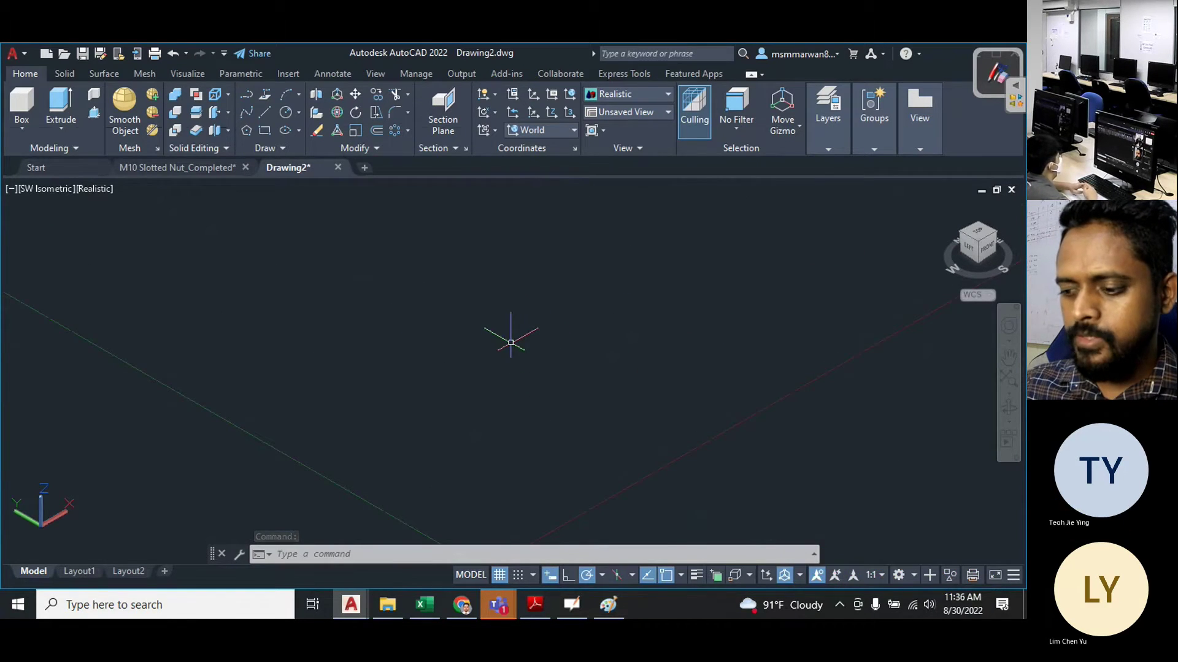
middle_click_drag(518, 337, 518, 334)
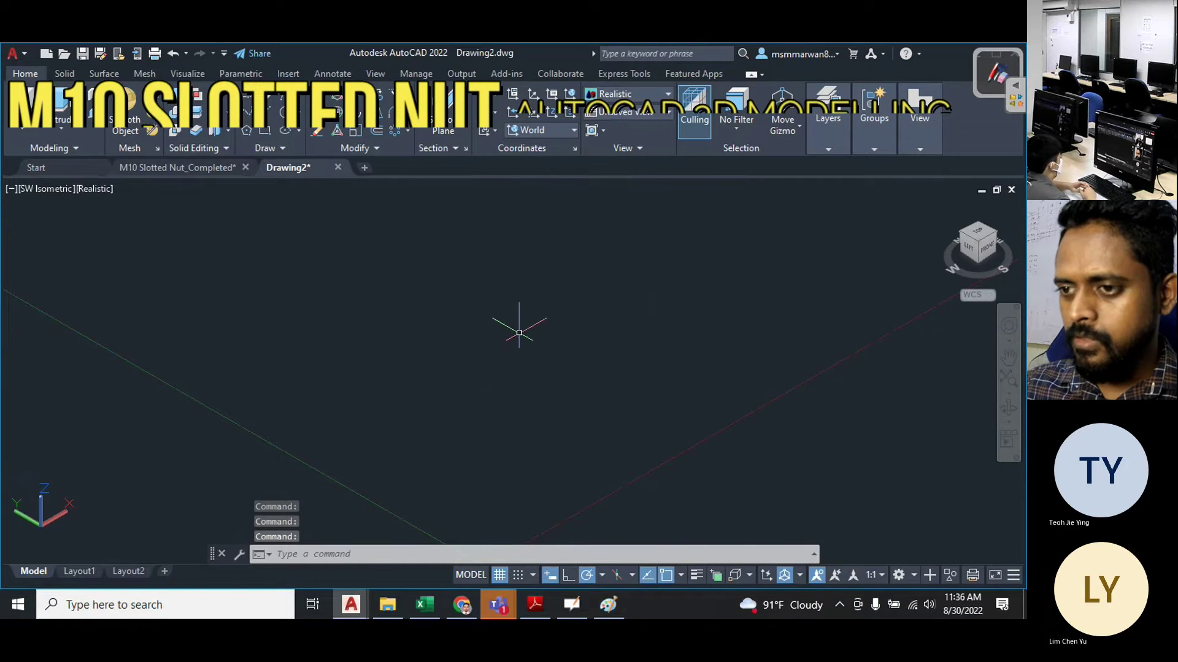
scroll(526, 319, "down", 5)
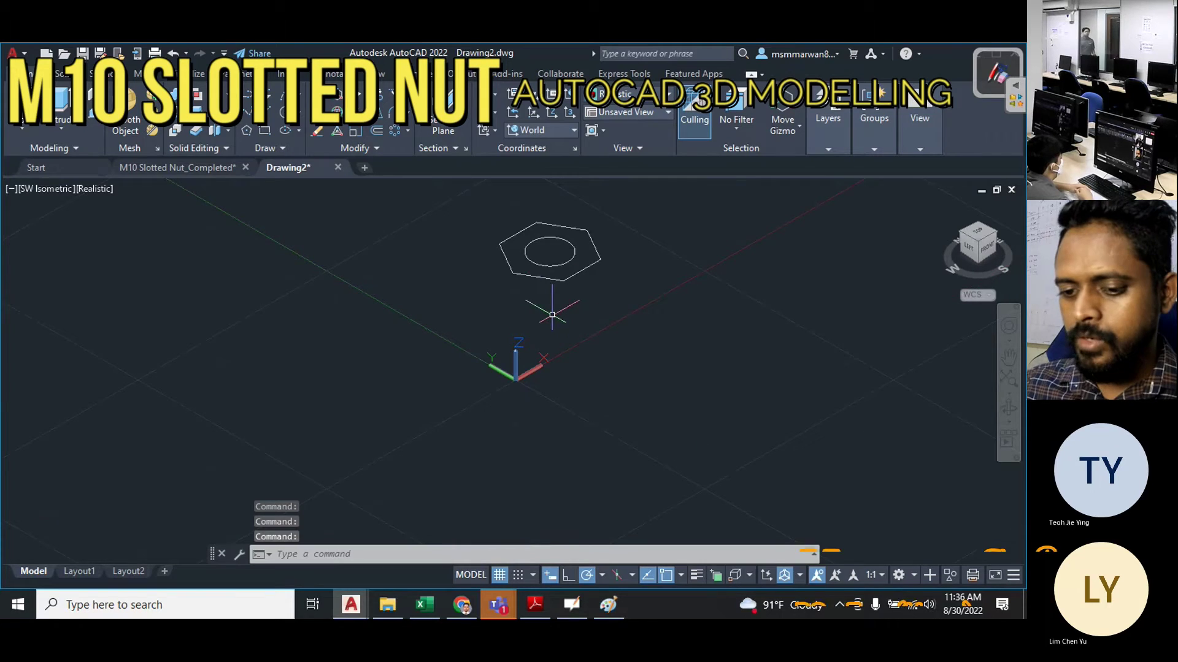
scroll(525, 335, "up", 4)
type("z")
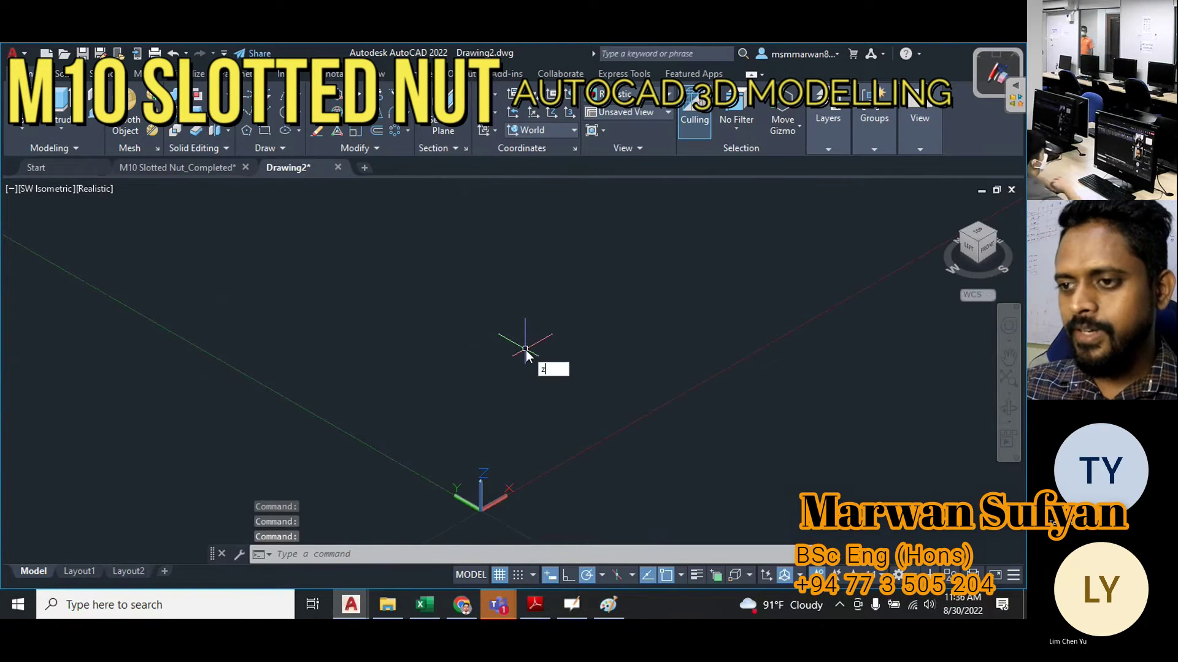
key("Return")
type("e")
key("Return")
Frame the hexagon and circle closely, set the current view as home, and test it by returning from a zoomed-out view.
scroll(440, 353, "down", 6)
middle_click_drag(460, 396, 477, 401)
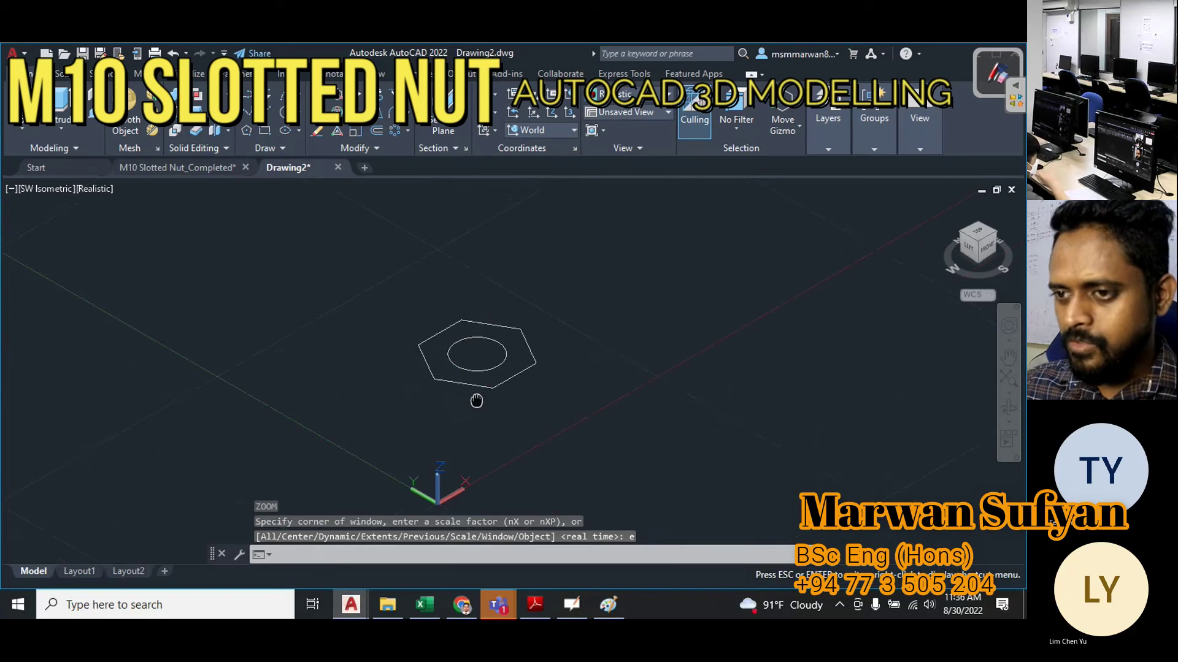
scroll(471, 390, "up", 4)
mouse_move(504, 345)
middle_mouse_down()
mouse_move(498, 363)
mouse_move(528, 341)
middle_mouse_up()
right_click(980, 251)
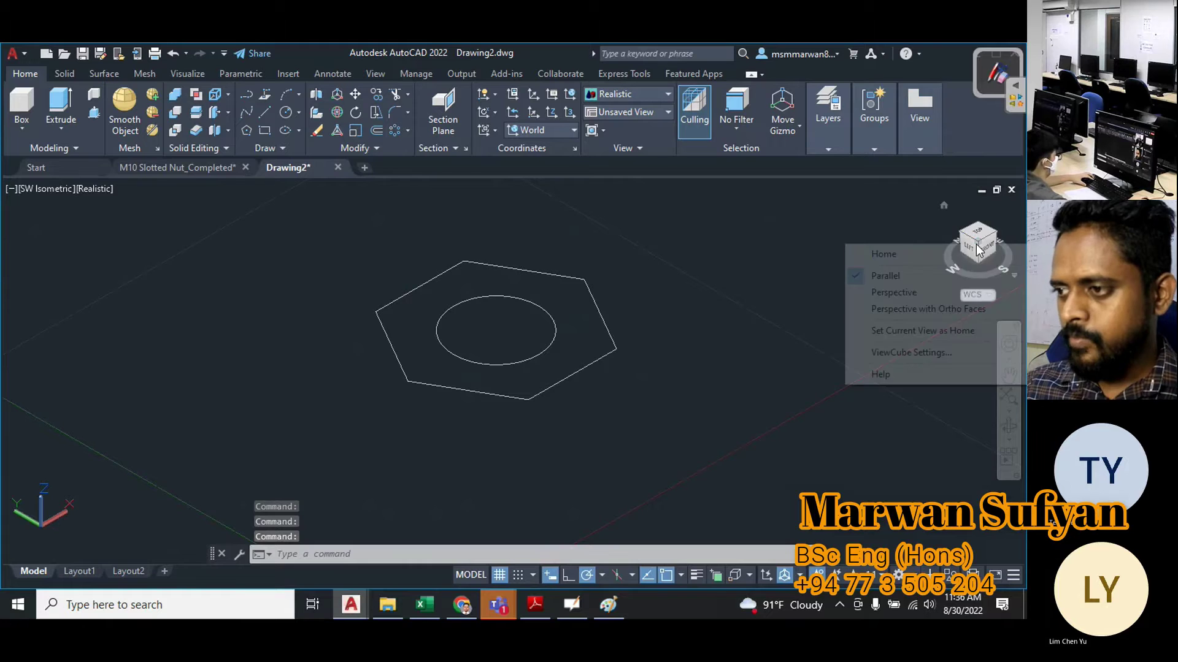
left_click(922, 331)
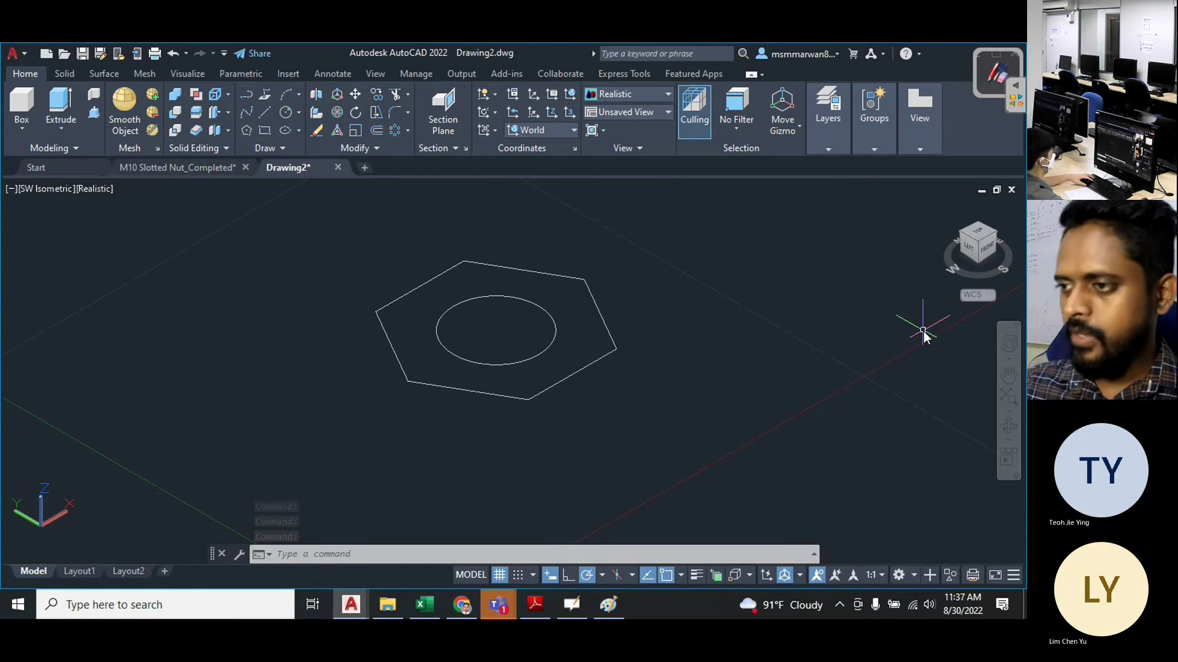
scroll(505, 270, "down", 15)
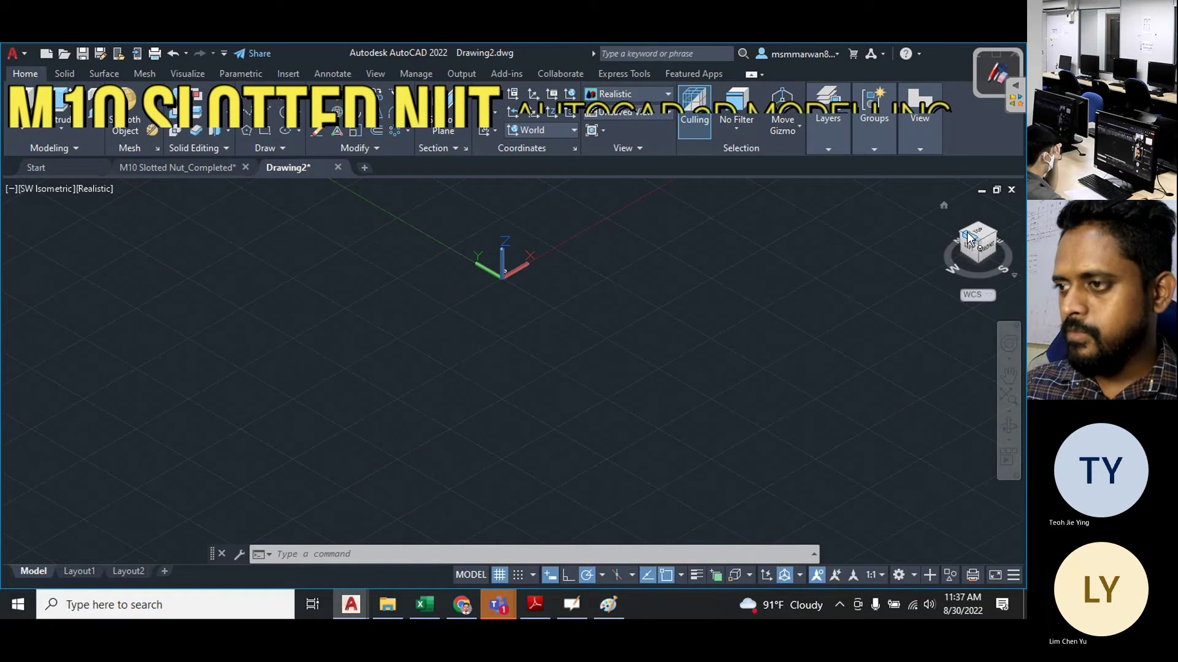
left_click(945, 208)
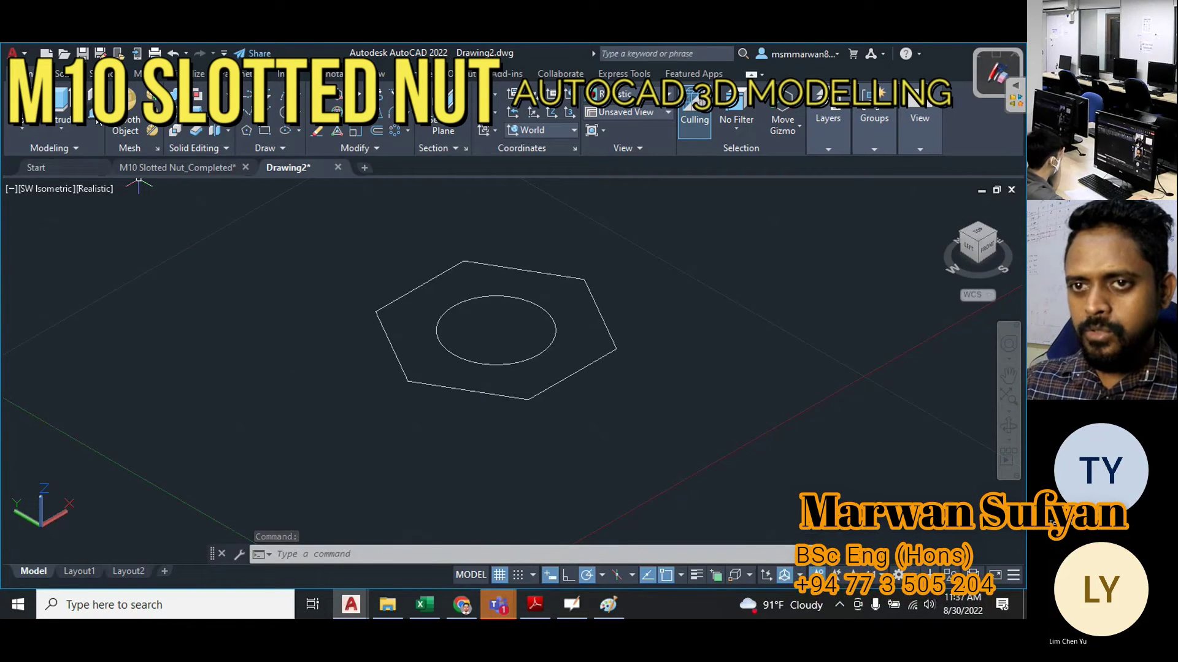
Presspull the area between the hexagon and the circle to a height of 12, as dimensioned in the PDF drawing.
left_click(98, 118)
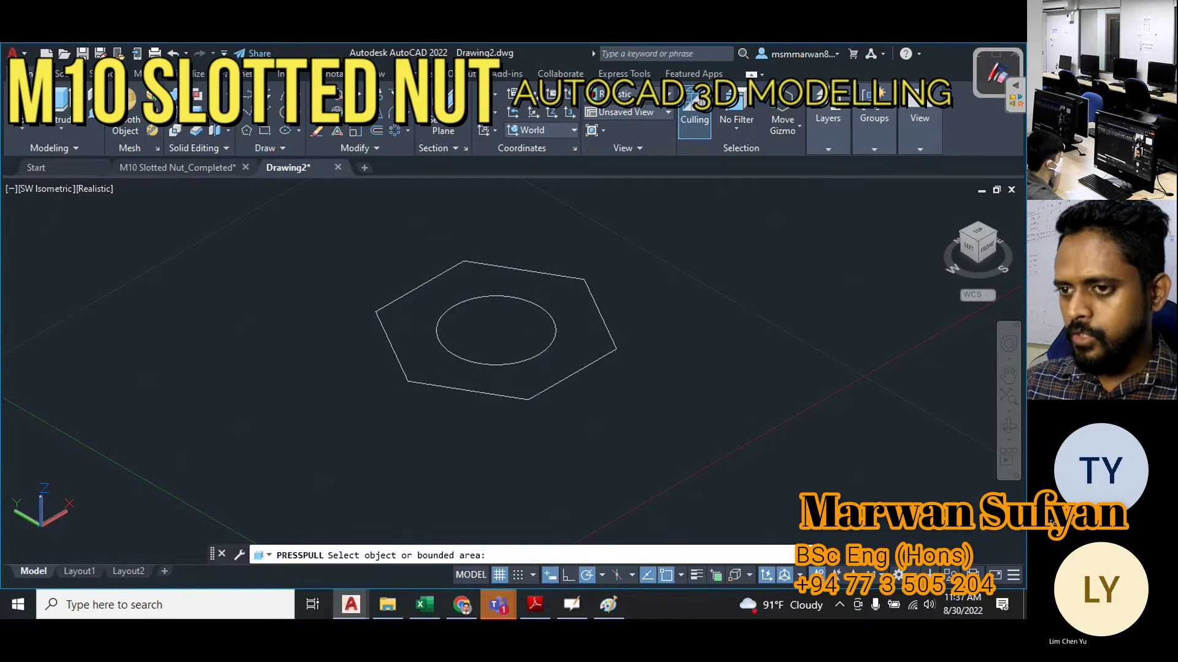
left_click(411, 330)
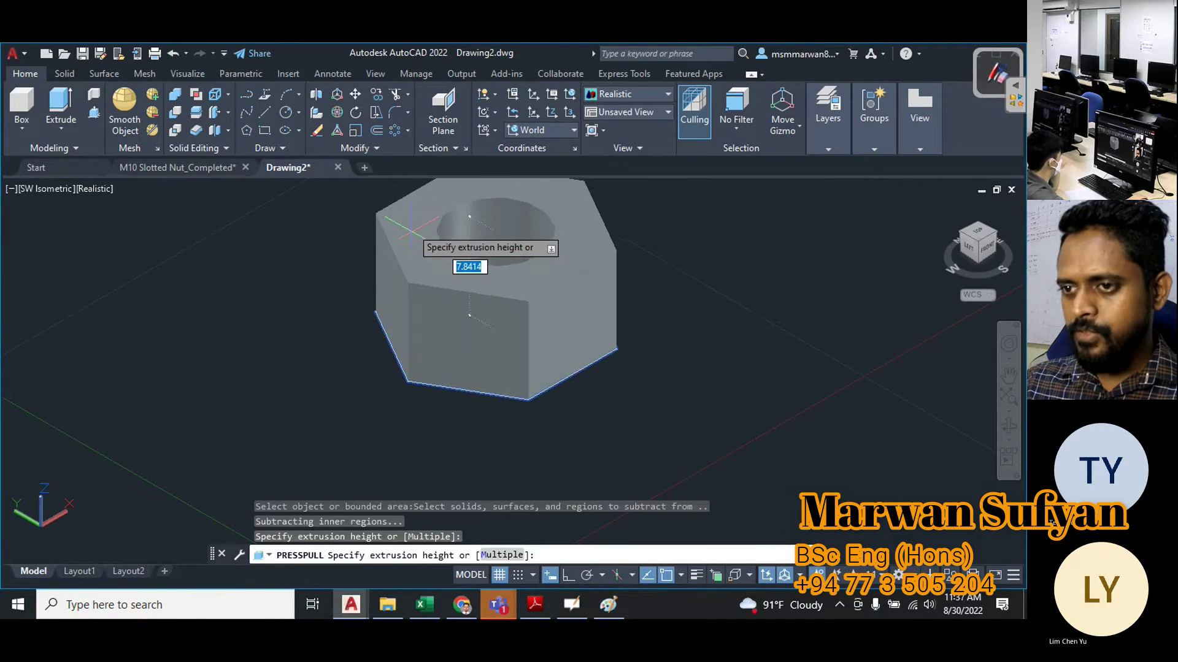
left_click(534, 605)
scroll(384, 447, "down", 3)
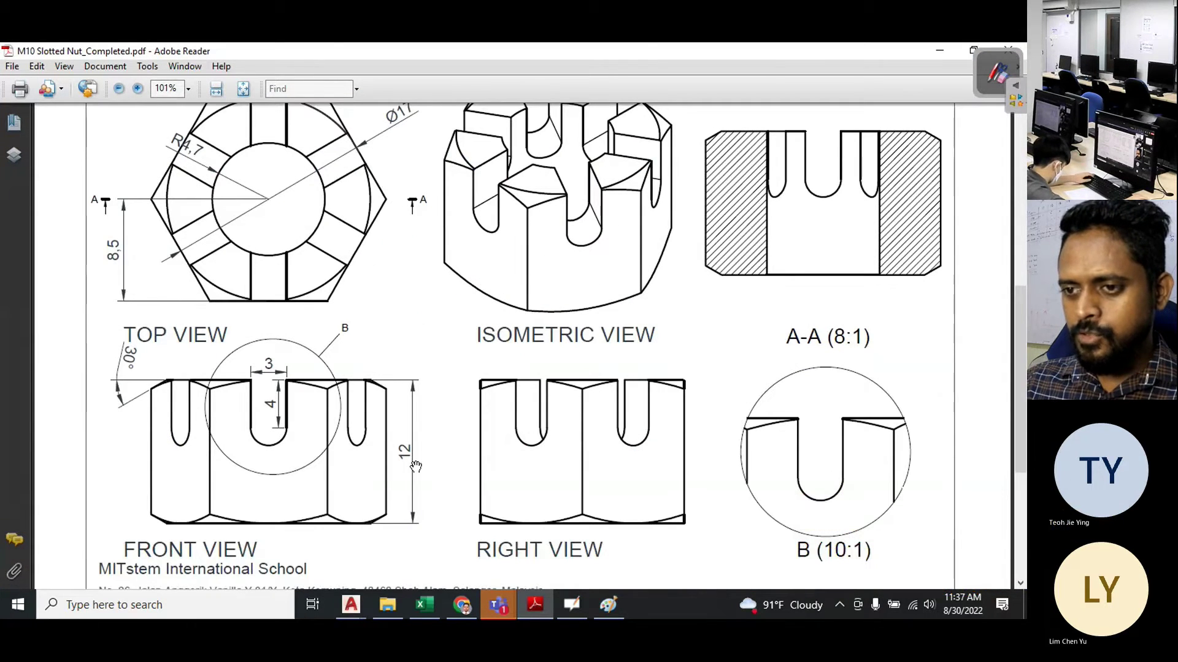
left_click(937, 52)
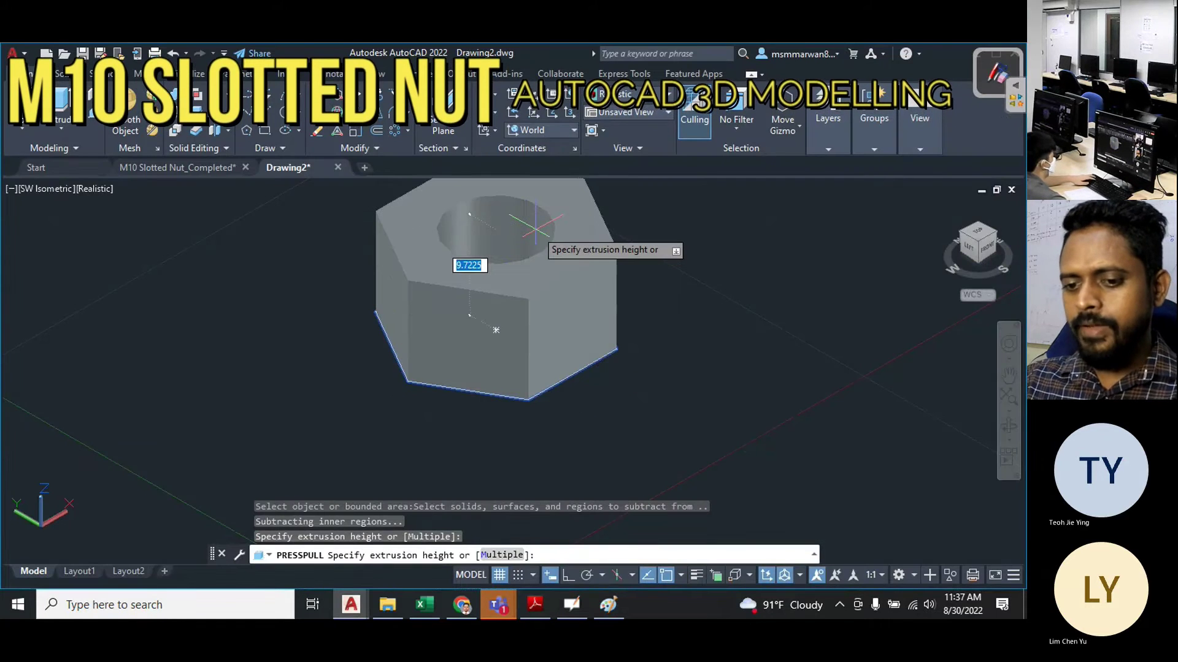
type("12")
key("Return")
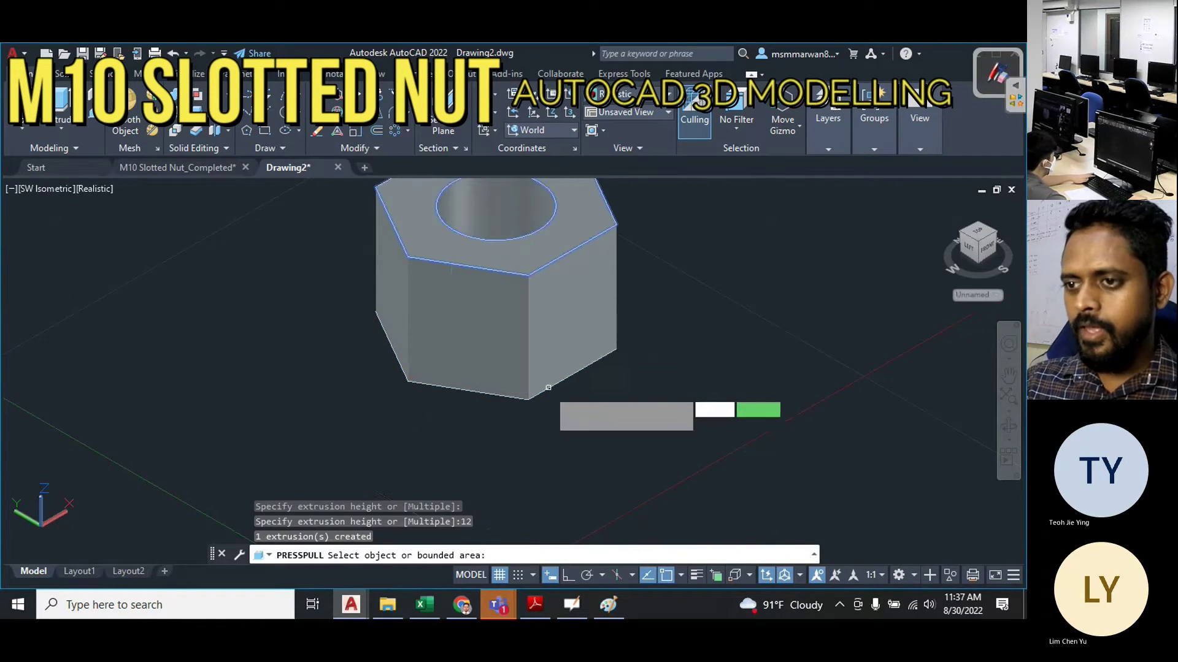
scroll(549, 376, "down", 3)
key("Return")
middle_click_drag(591, 386, 525, 411, "shift")
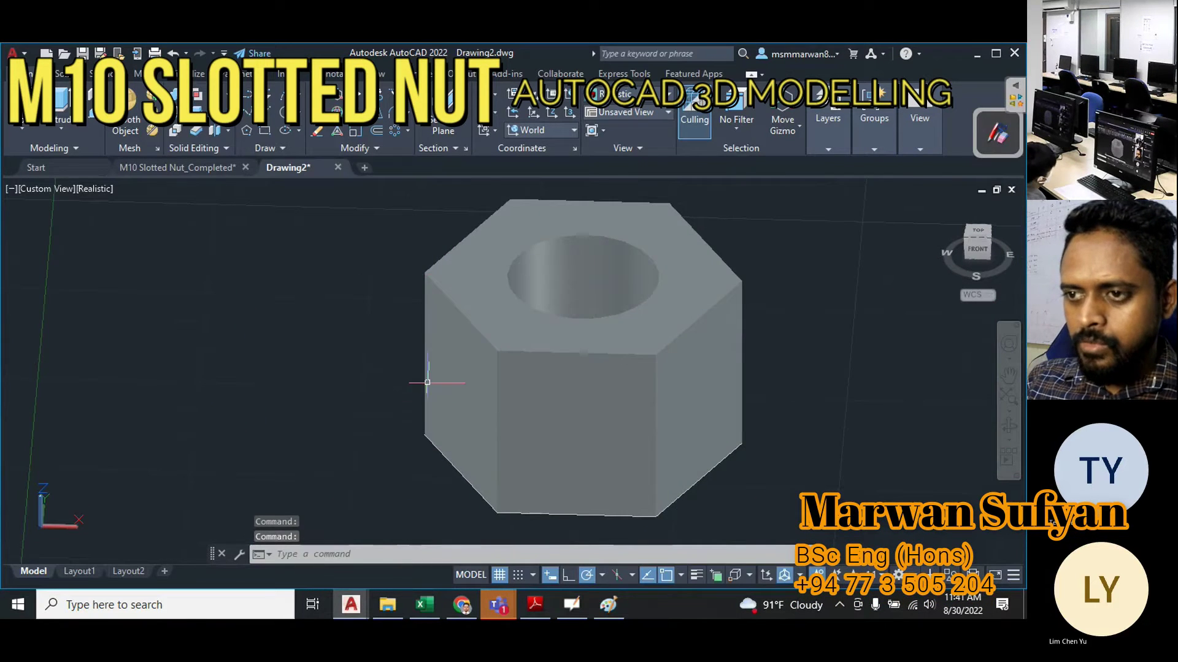
scroll(427, 383, "down", 3)
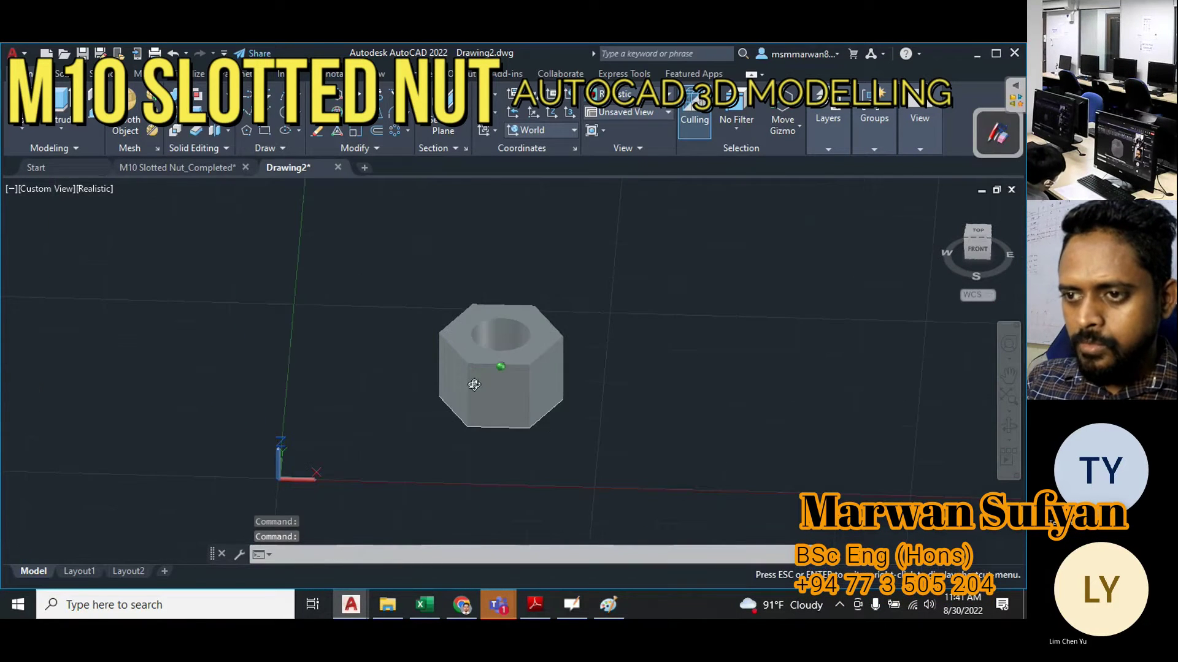
Examine the PDF drawing for the chamfer's circular outline, angle and diameter, tracing them with temporary pen marks.
left_click(534, 605)
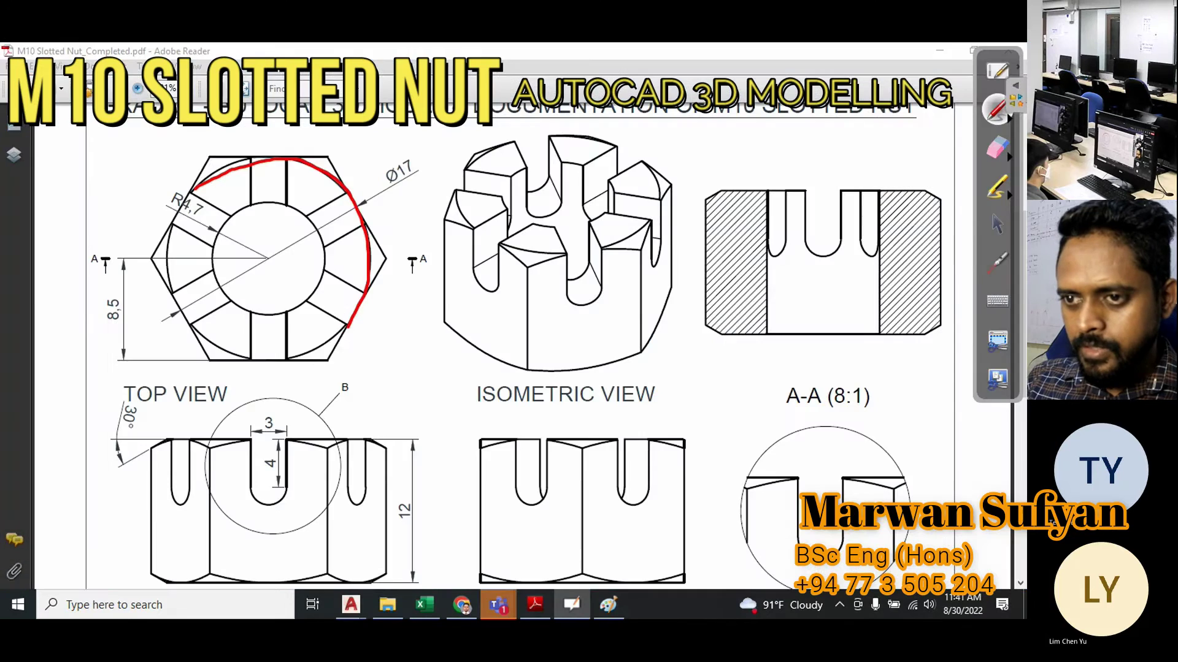
left_click_drag(199, 327, 180, 189)
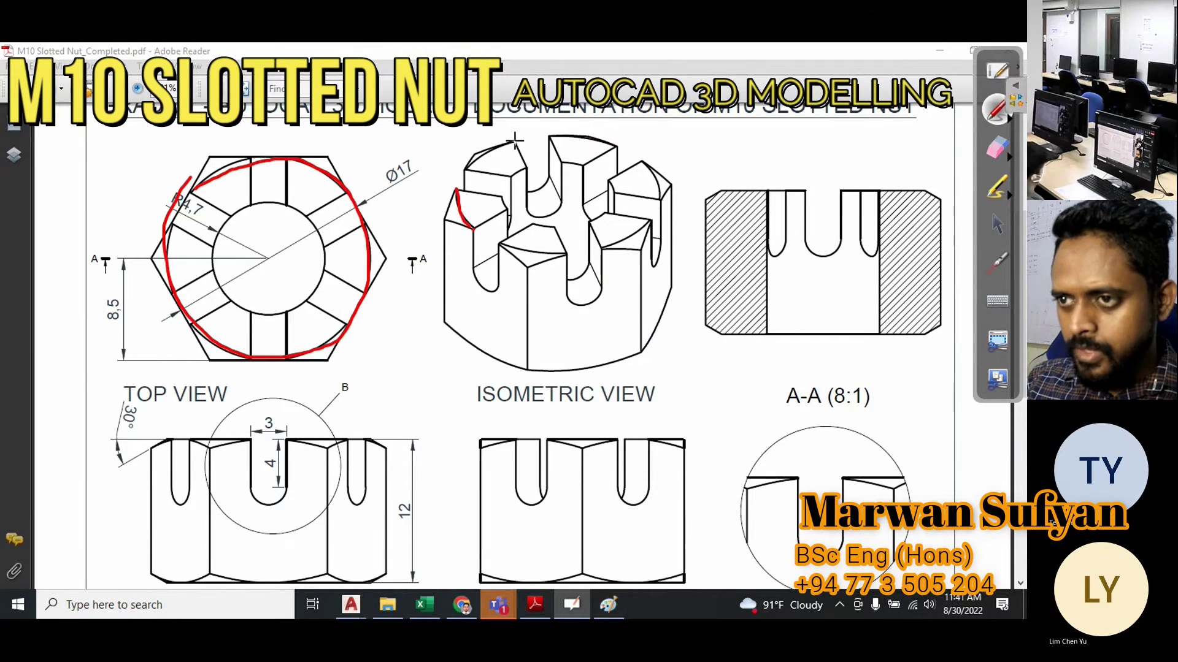
left_click_drag(461, 204, 639, 177)
left_click_drag(457, 208, 402, 249)
left_click_drag(172, 437, 91, 469)
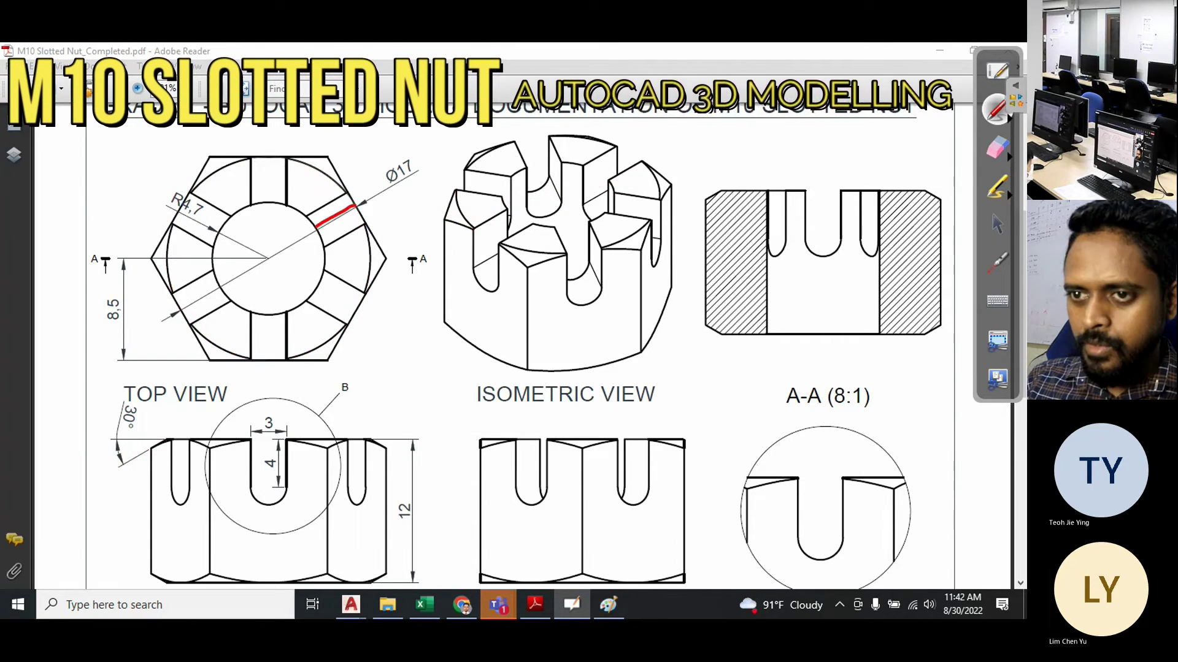
mouse_move(315, 227)
left_mouse_down()
mouse_move(177, 312)
mouse_move(171, 340)
left_mouse_up()
mouse_move(354, 188)
left_mouse_down()
mouse_move(357, 208)
mouse_move(380, 212)
left_mouse_up()
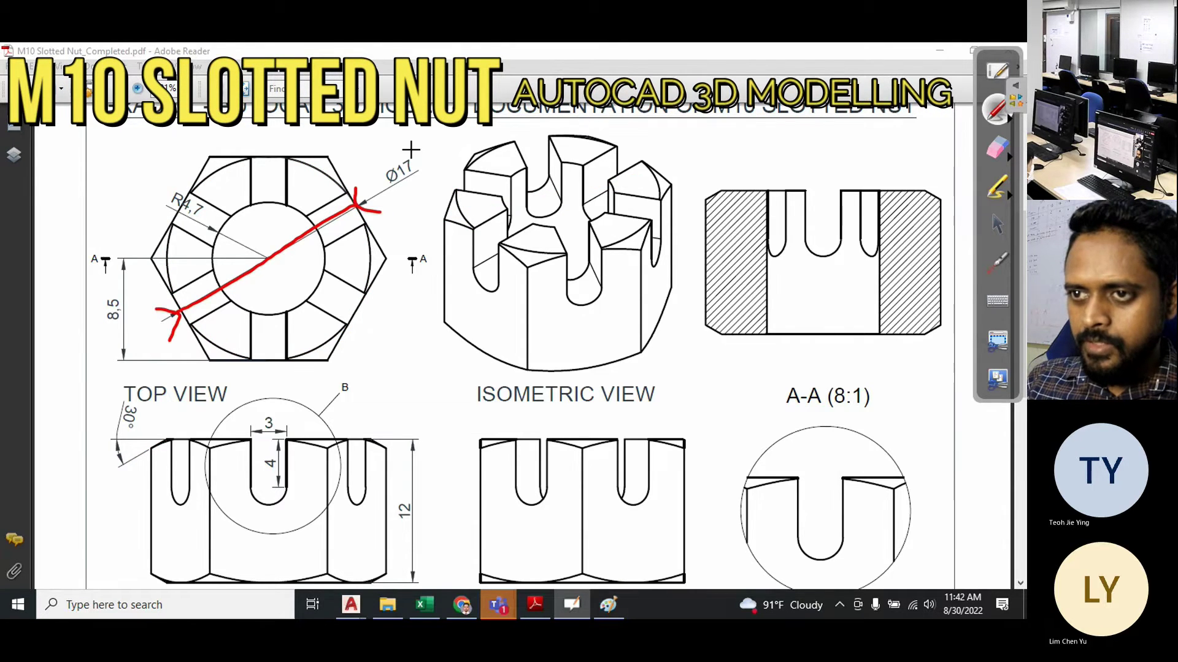
left_click_drag(411, 149, 423, 132)
left_click(997, 224)
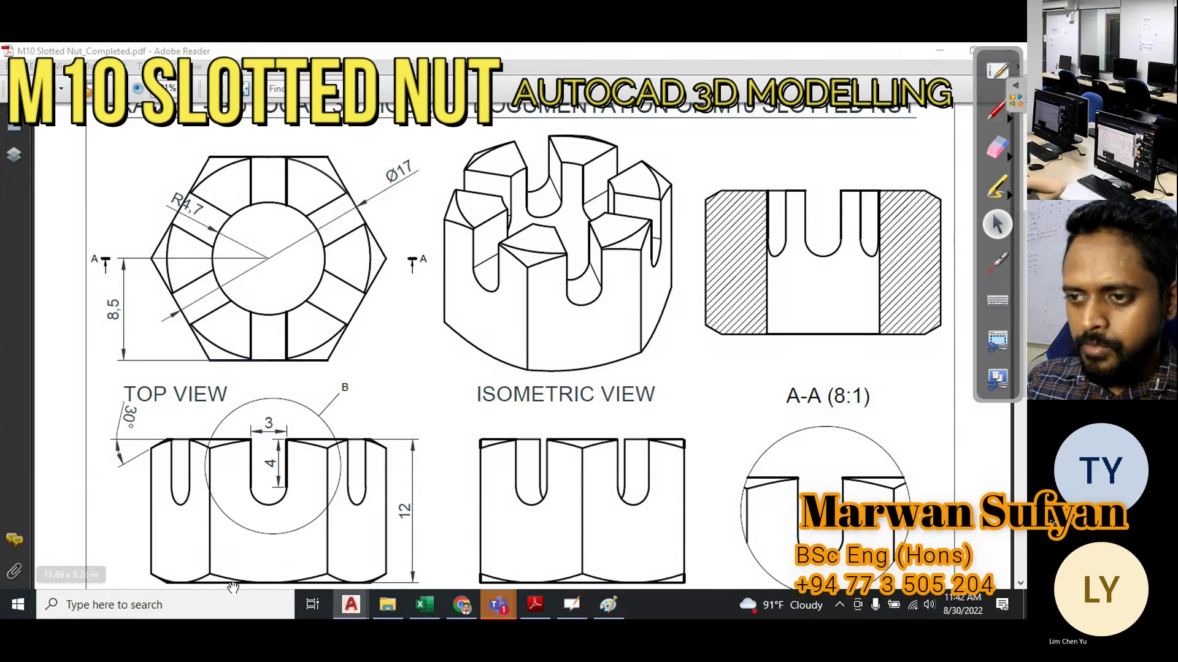
Return to the AutoCAD drawing and turn on Dynamic UCS for drawing on the nut body's top face.
left_click(345, 605)
mouse_move(351, 604)
left_click(454, 539)
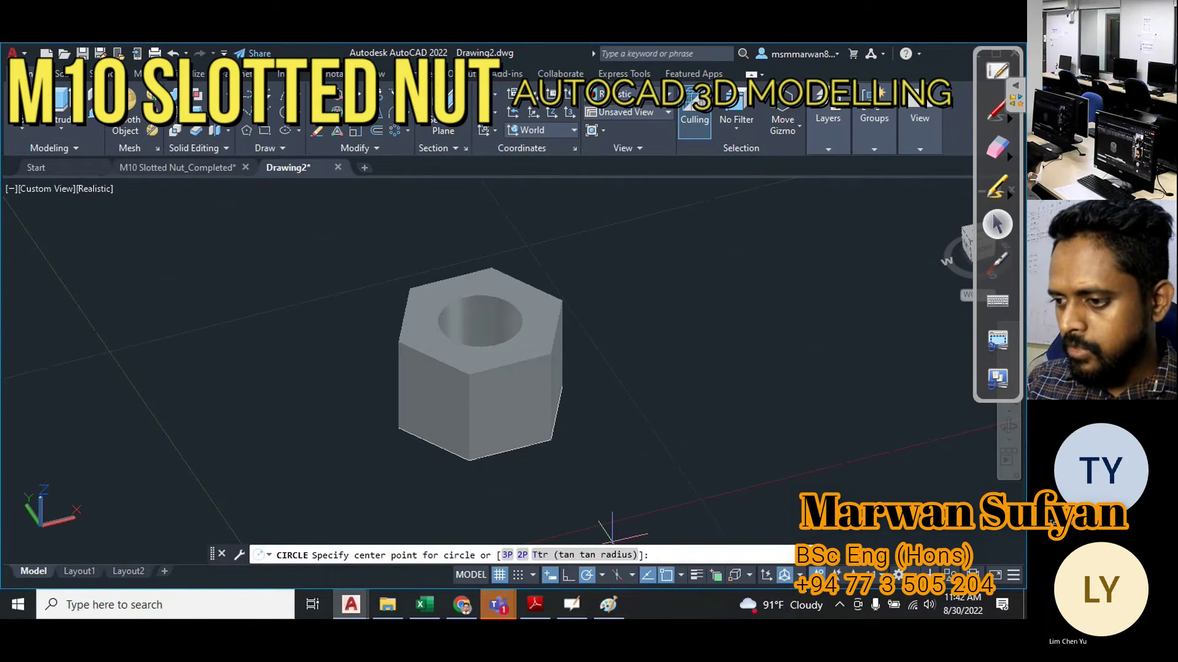
left_click(766, 578)
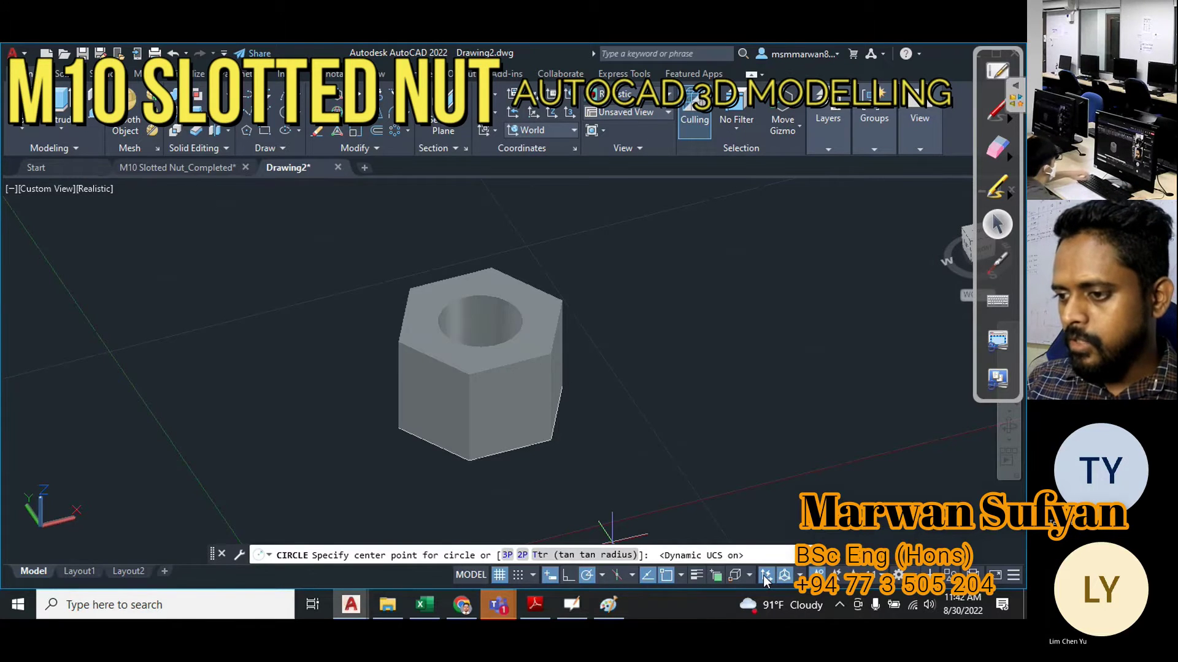
Draw a circle of diameter 17 on the nut's top face, centred on the hole.
left_click(287, 114)
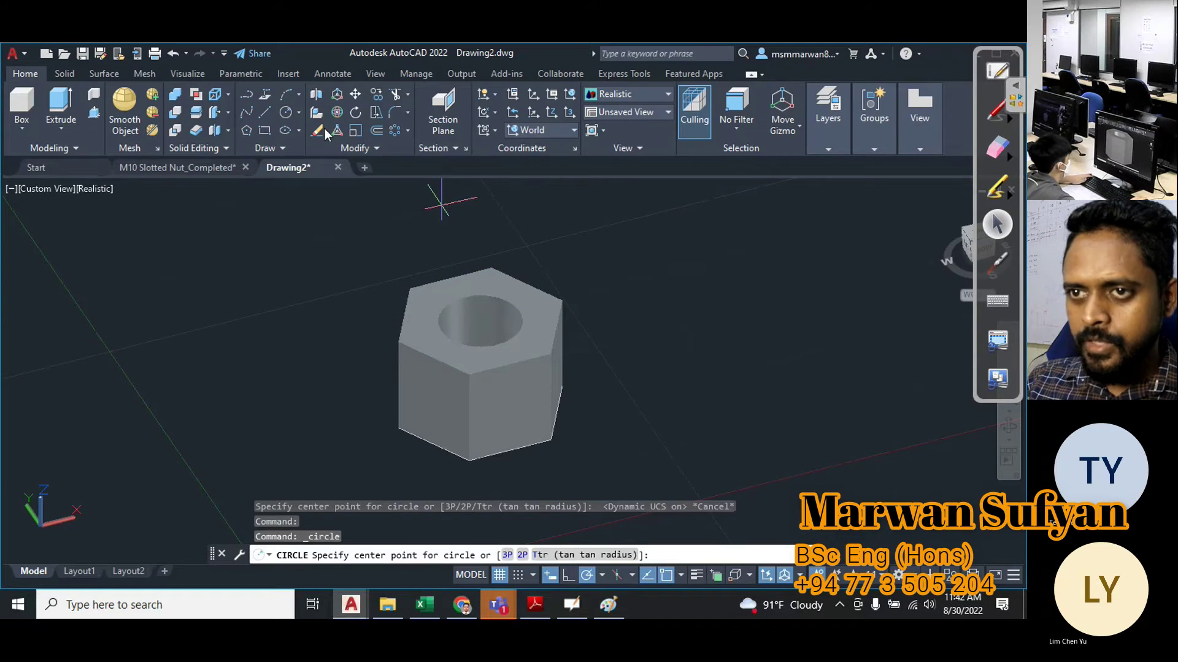
left_click(286, 114)
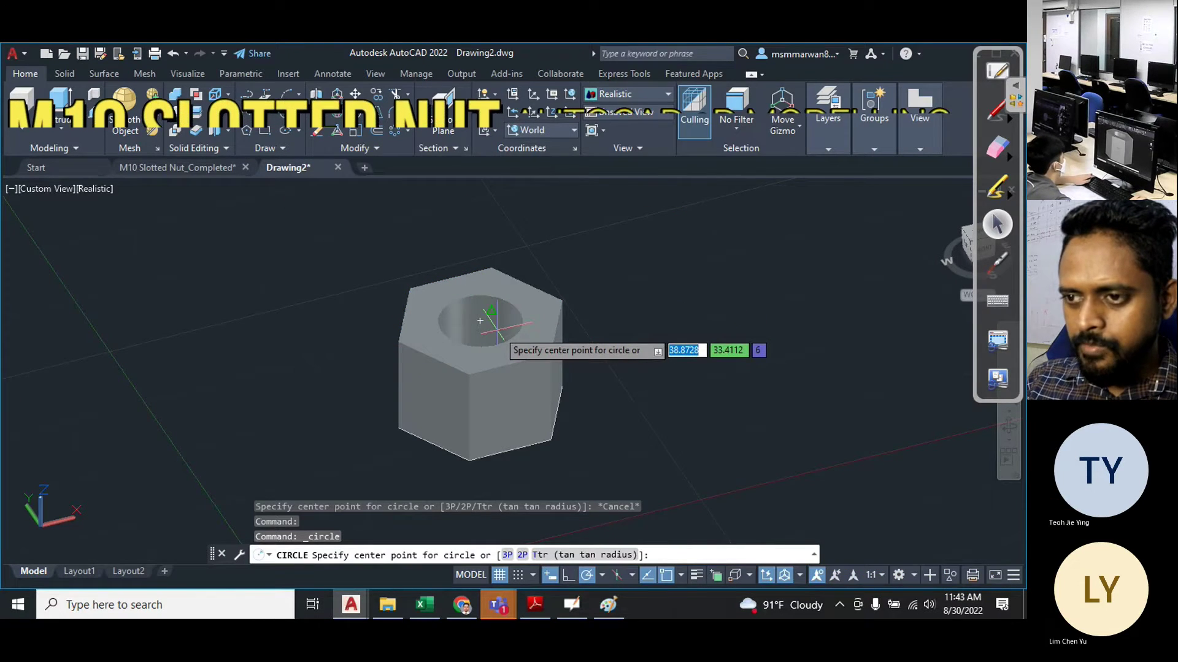
left_click(481, 320)
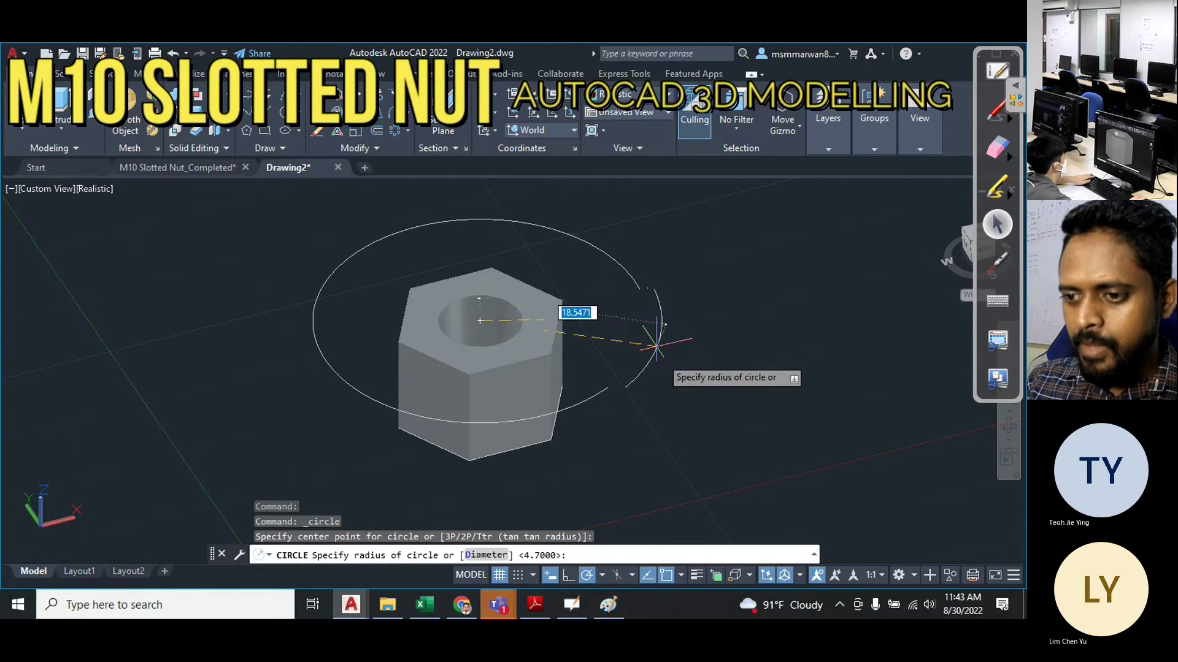
left_click(486, 555)
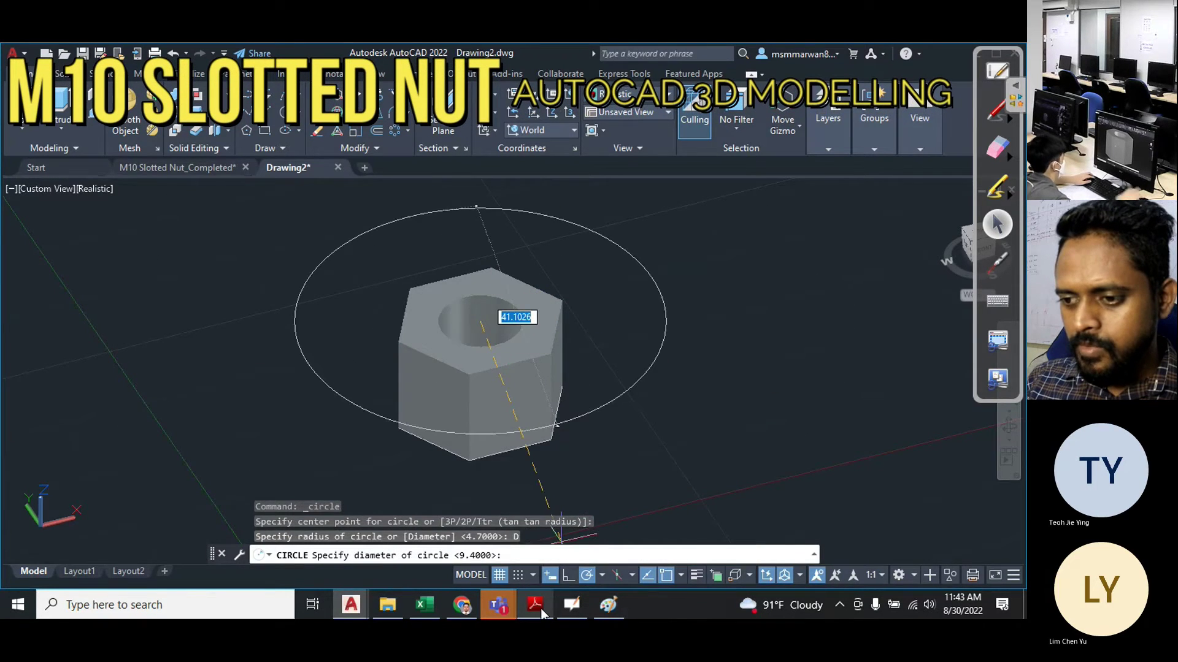
left_click(536, 606)
left_click(536, 606)
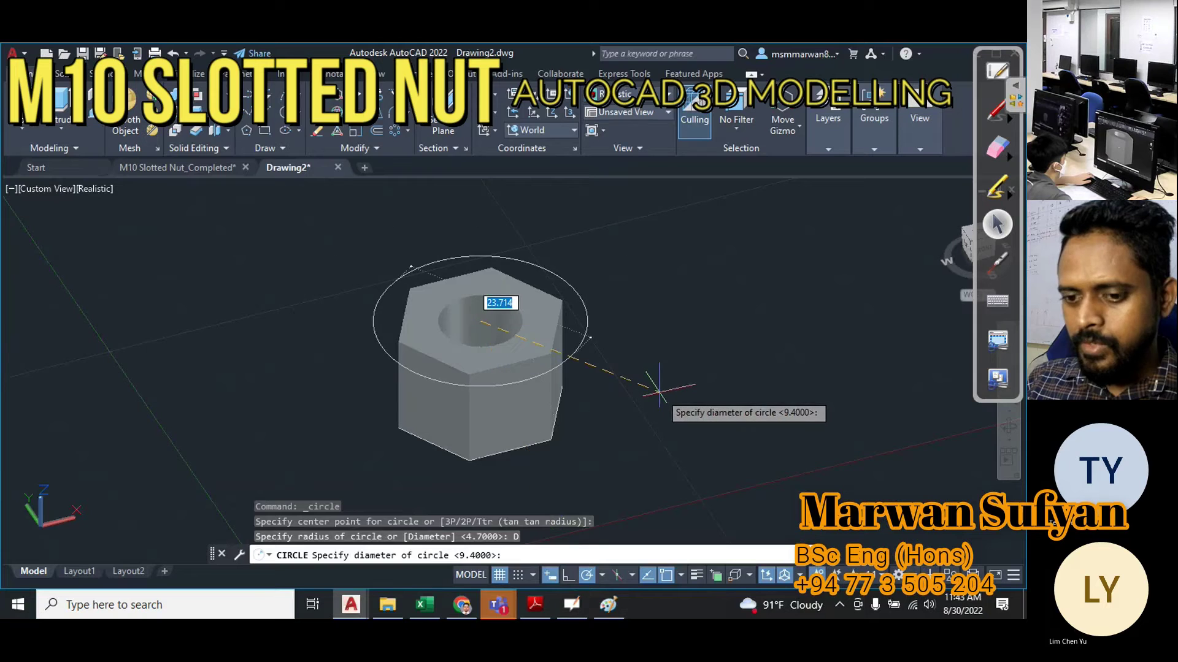
key("Return")
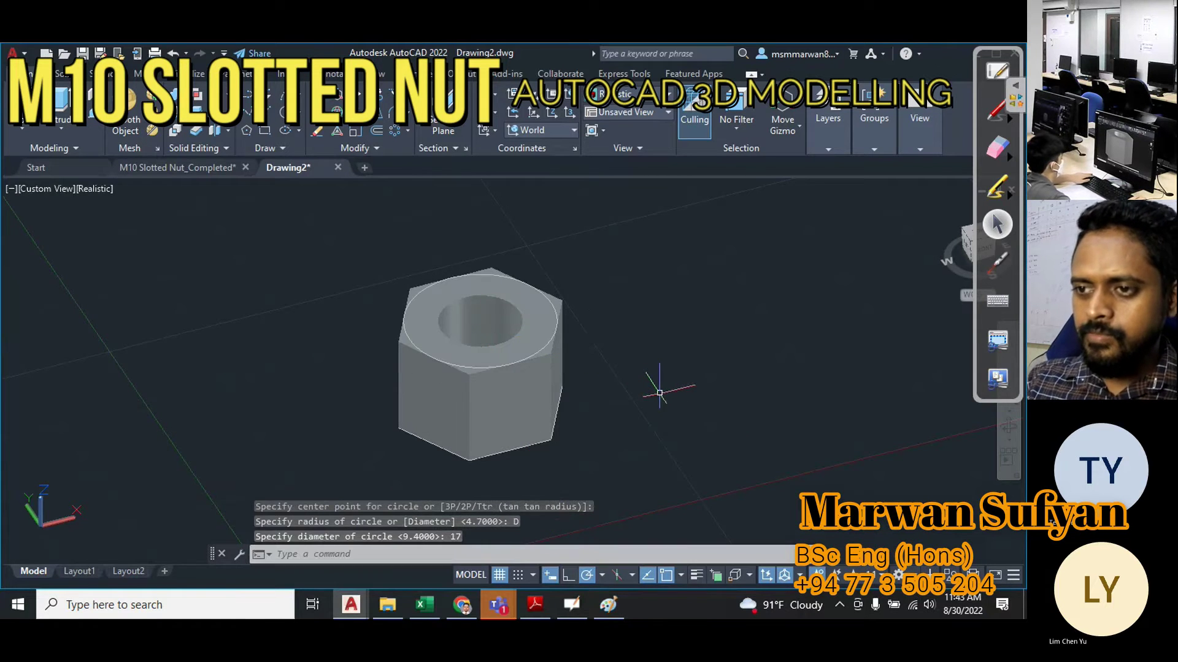
Examine a corner of the hexagonal body outside the circle, sketching the chamfer's slope with temporary pen marks.
middle_click_drag(448, 275, 461, 335, "shift")
scroll(460, 338, "up", 4)
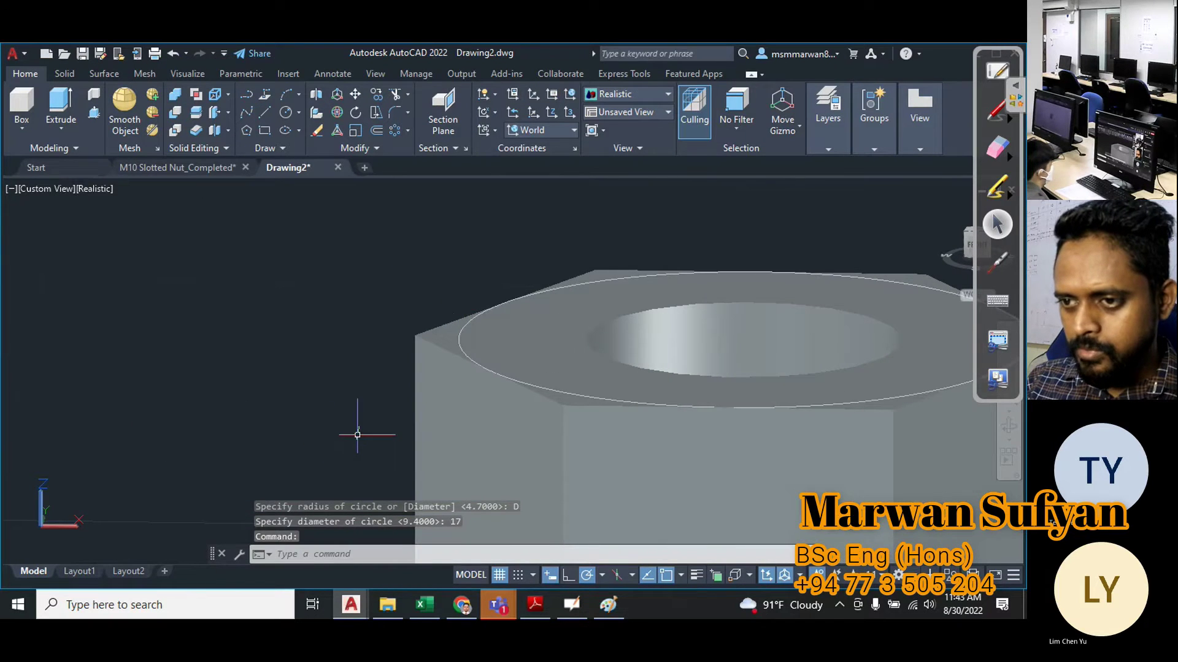
scroll(448, 337, "down", 2)
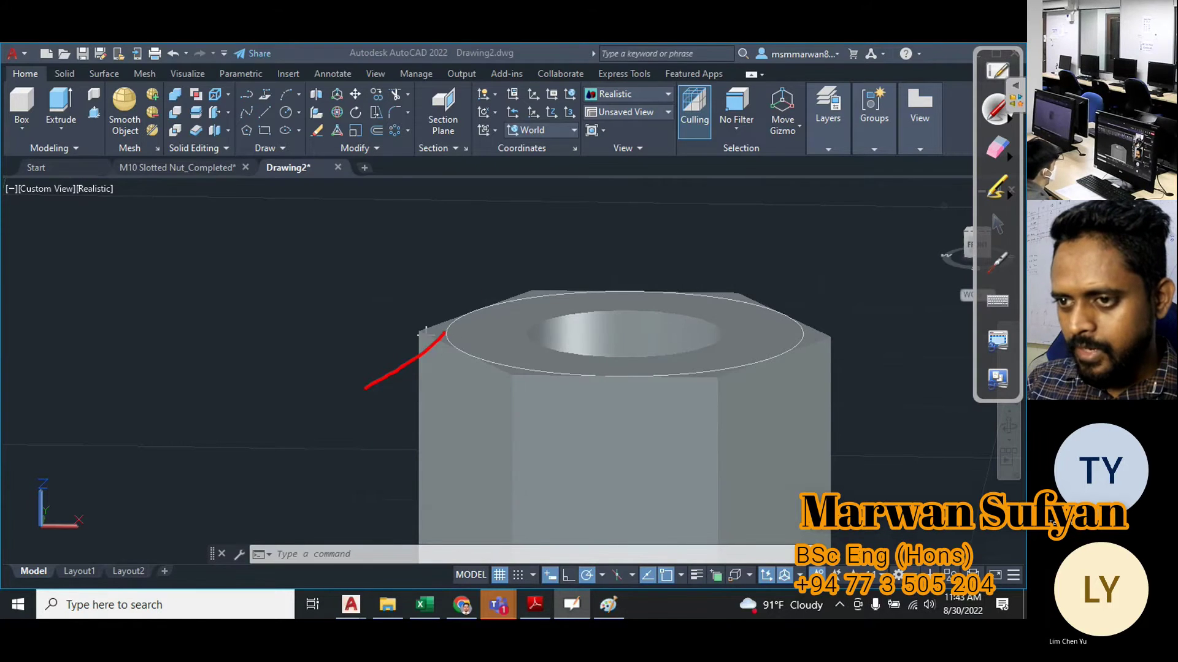
left_click_drag(429, 332, 434, 342)
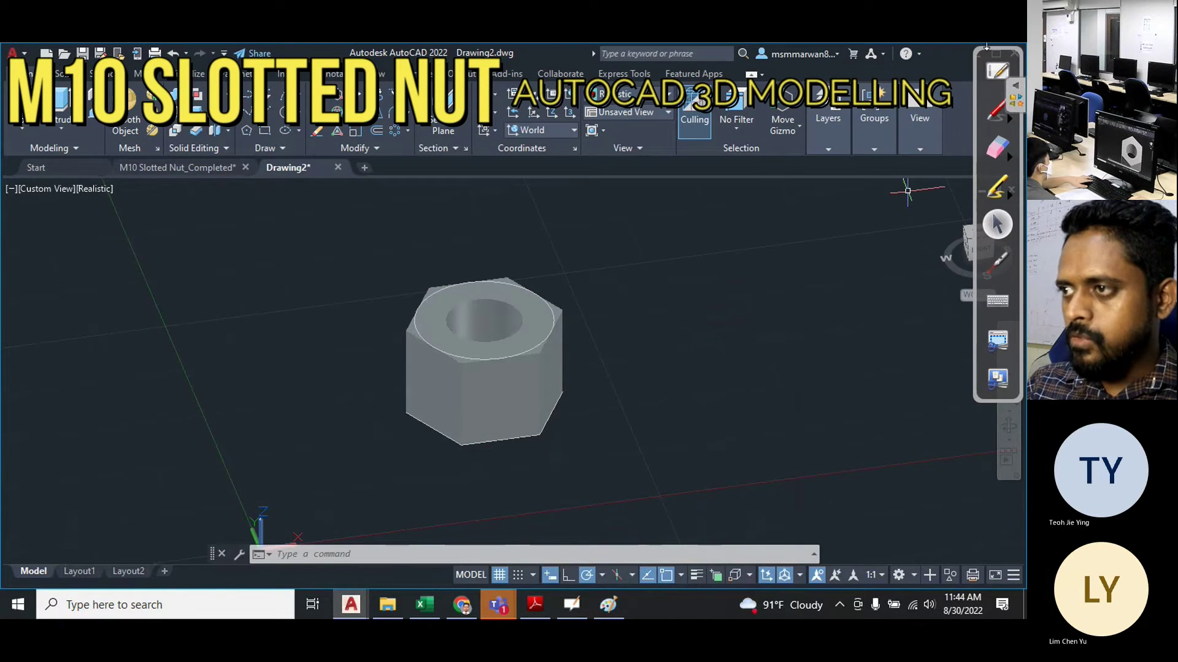
Show the model from the front view in the 2D Wireframe visual style.
left_click(995, 57)
left_click(985, 248)
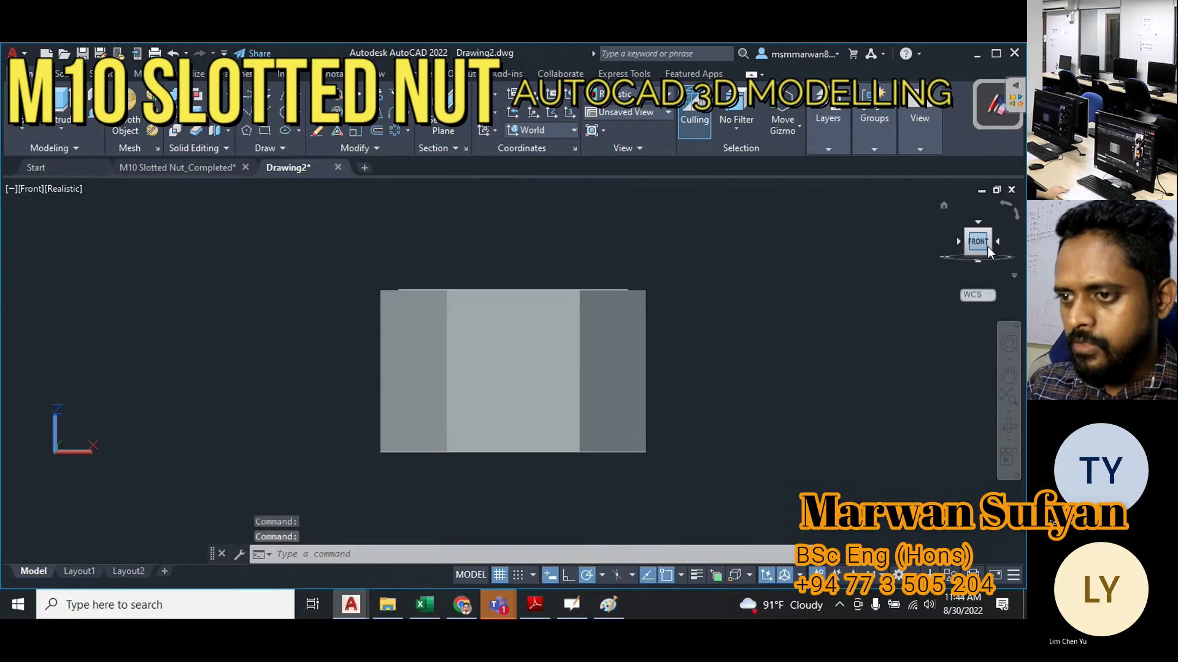
left_click(65, 189)
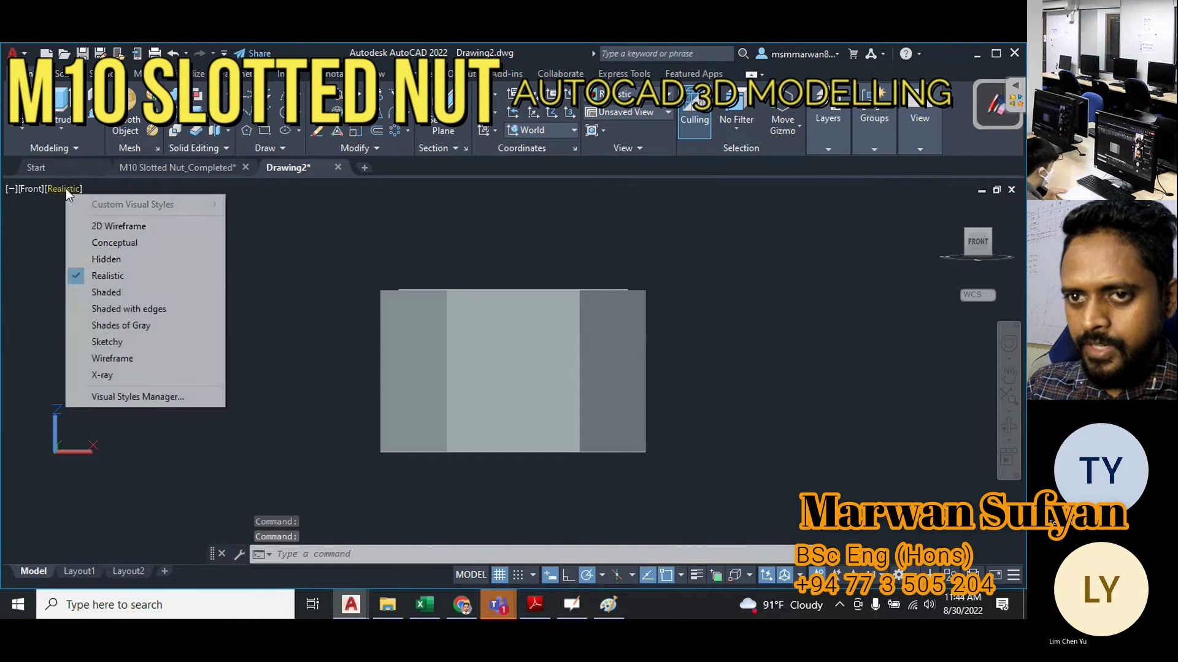
left_click(104, 227)
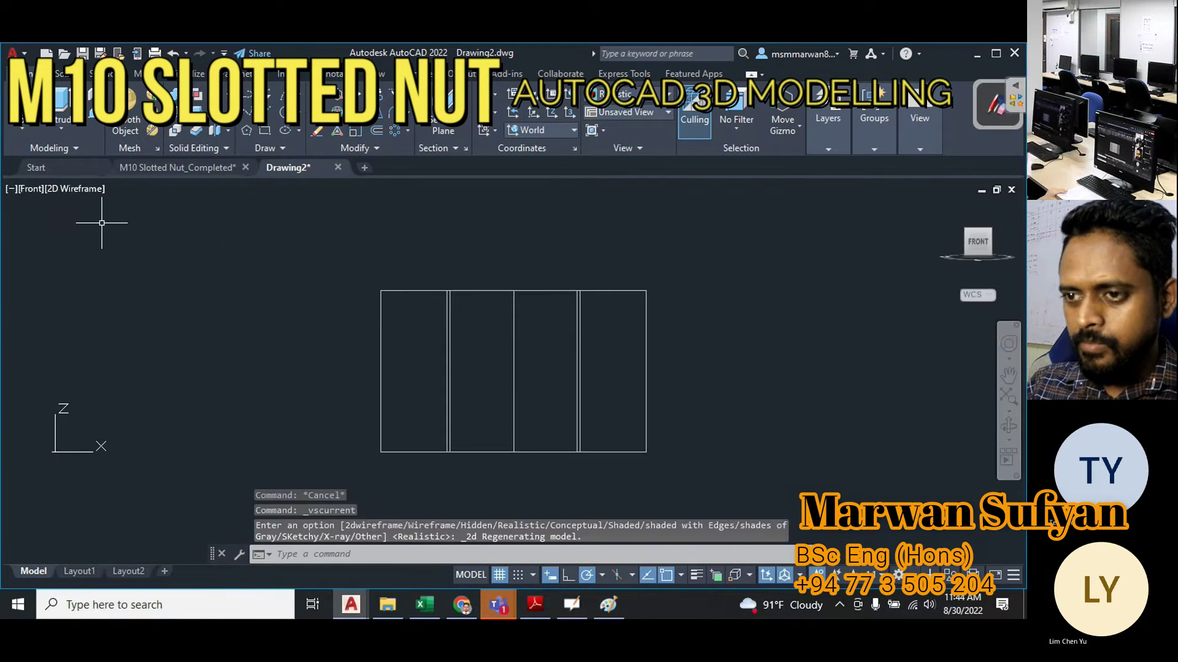
left_click(76, 189)
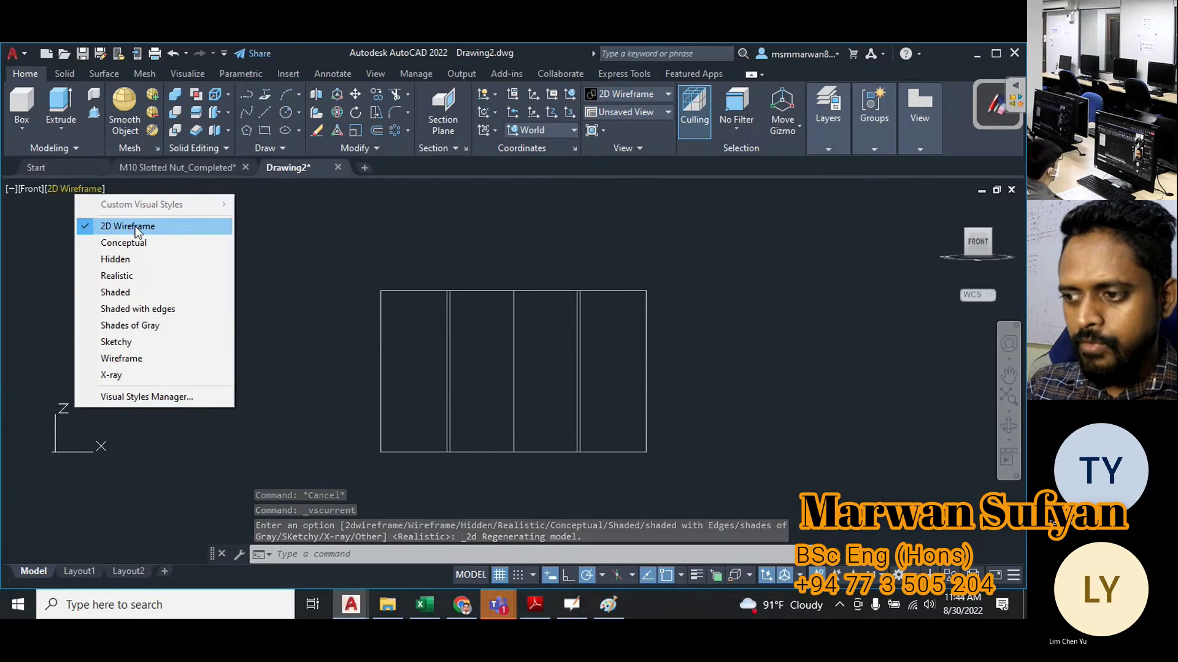
left_click(320, 348)
left_click(153, 468)
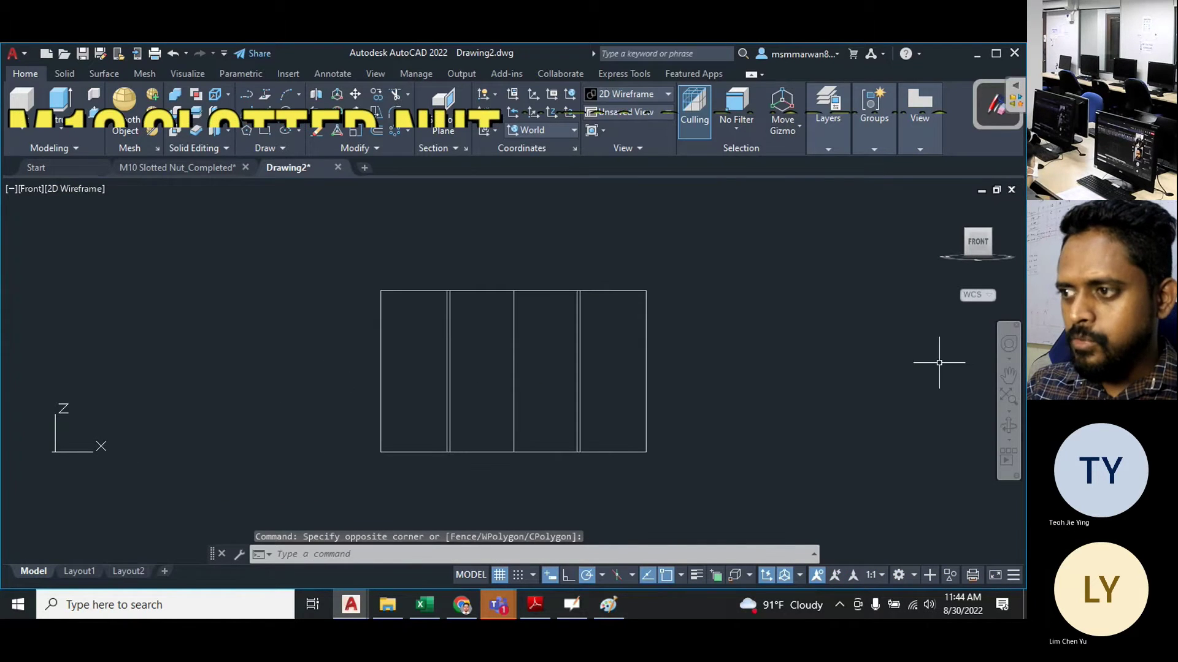
Illustrate the chamfer's slope and angle with temporary pen marks, clear them, and align the UCS with the current front view.
left_click_drag(412, 292, 226, 385)
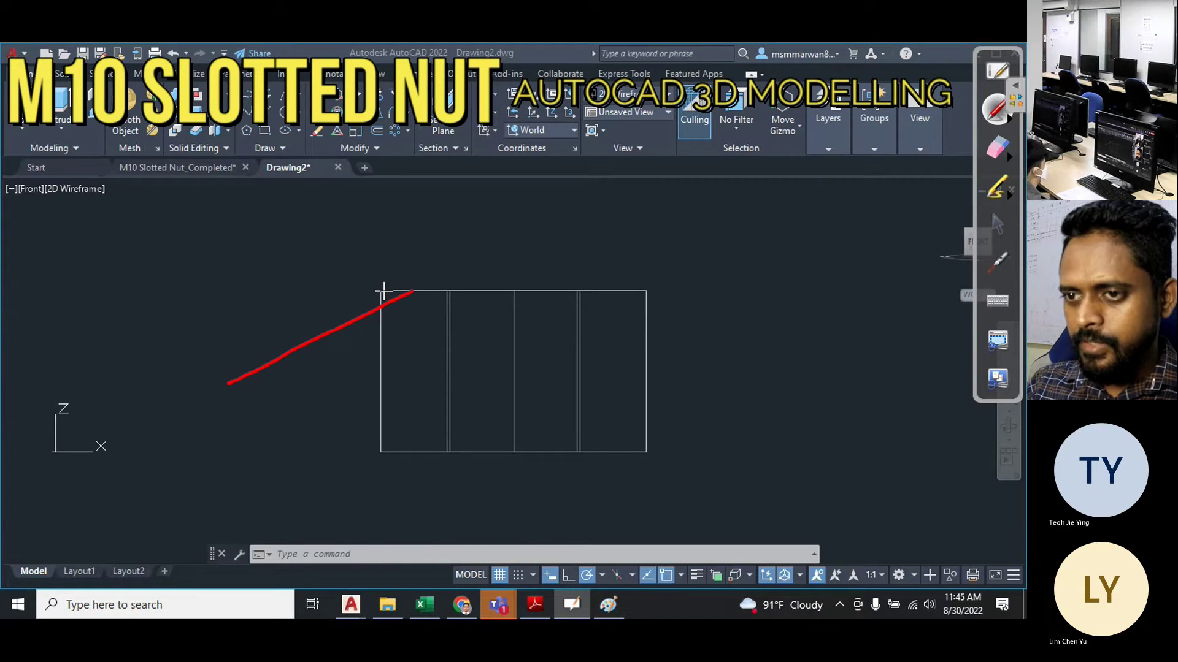
mouse_move(274, 291)
left_mouse_down()
mouse_move(277, 355)
mouse_move(287, 346)
left_mouse_up()
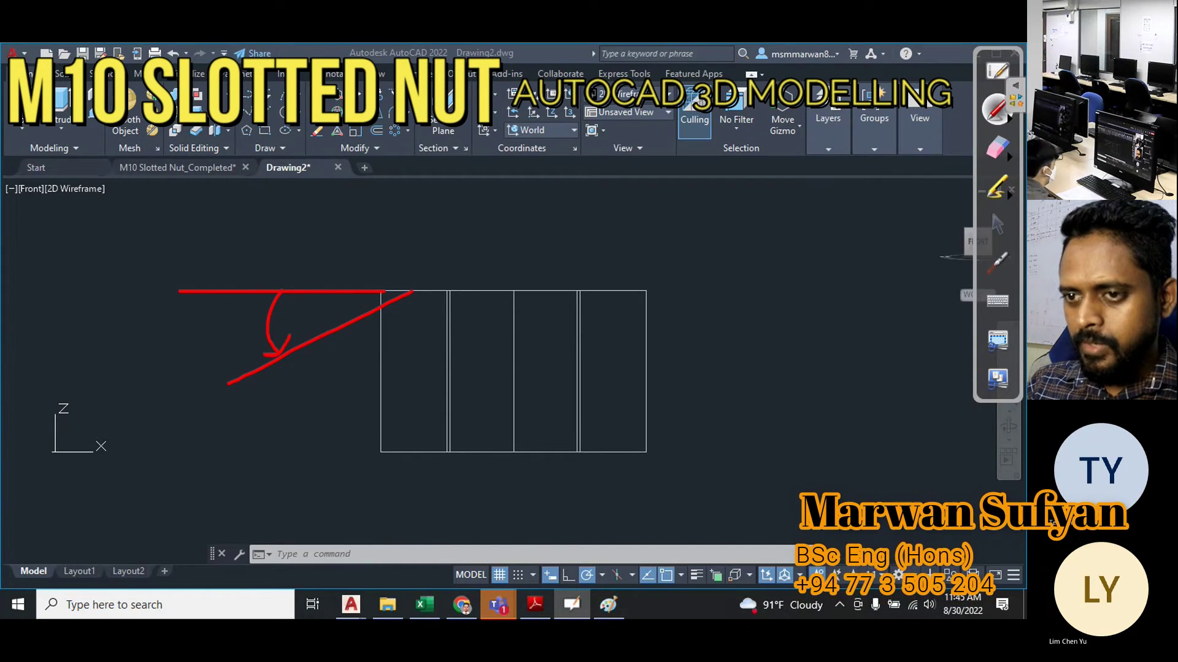
left_click(998, 149)
left_click(889, 267)
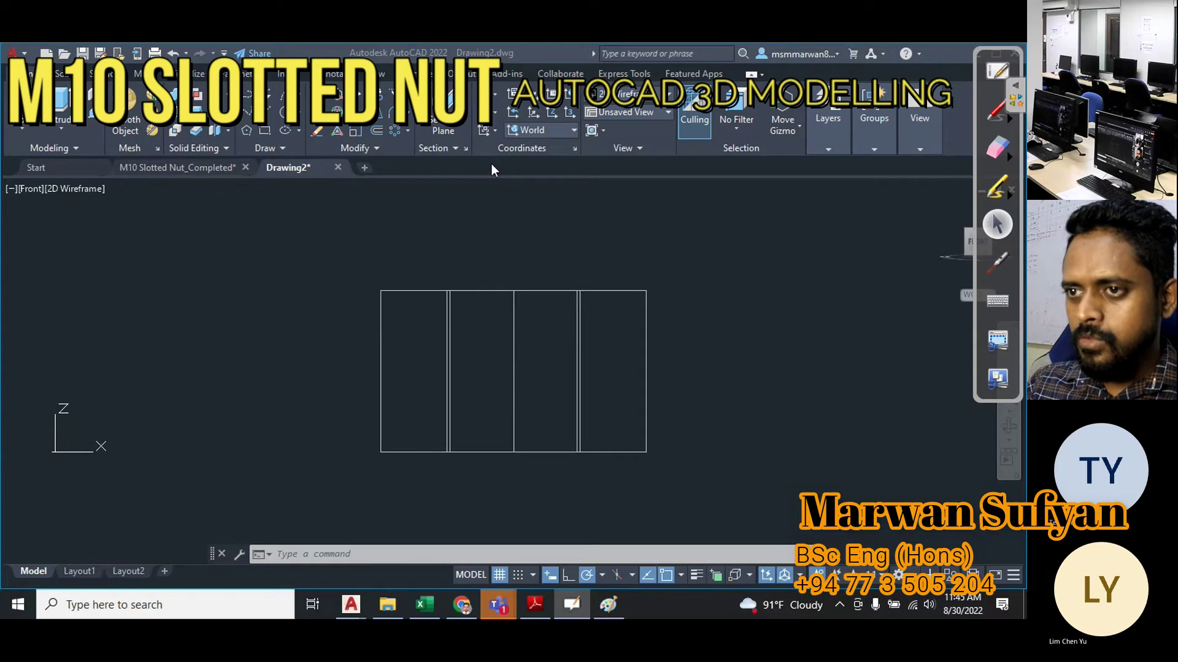
left_click(496, 130)
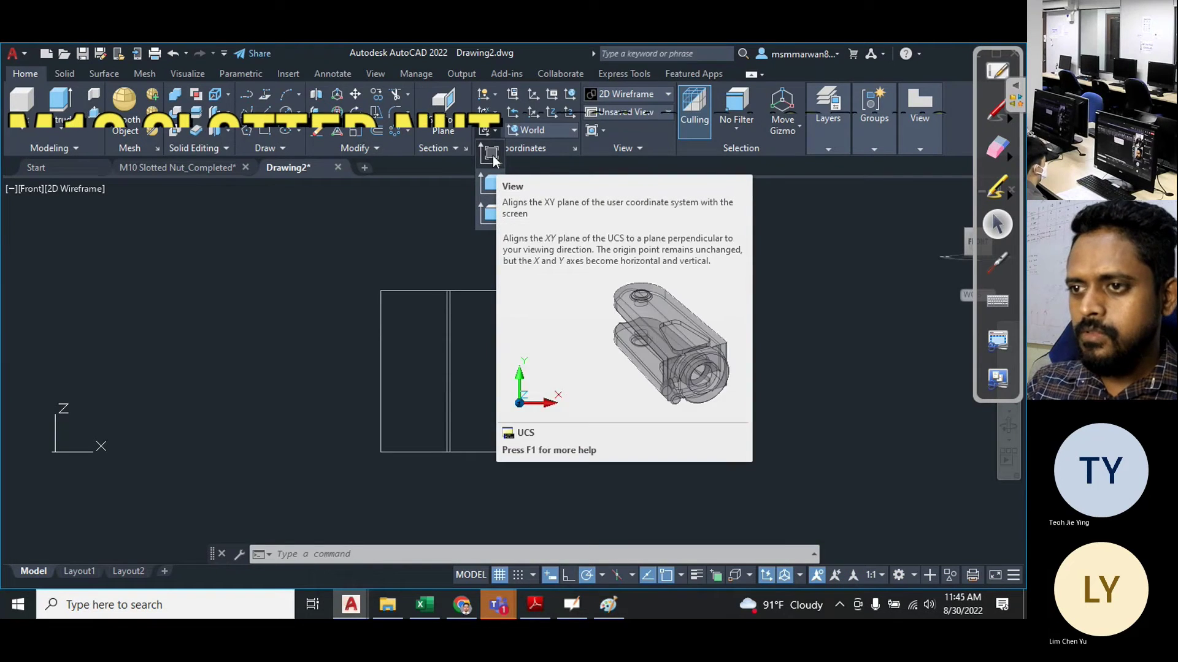
left_click(493, 157)
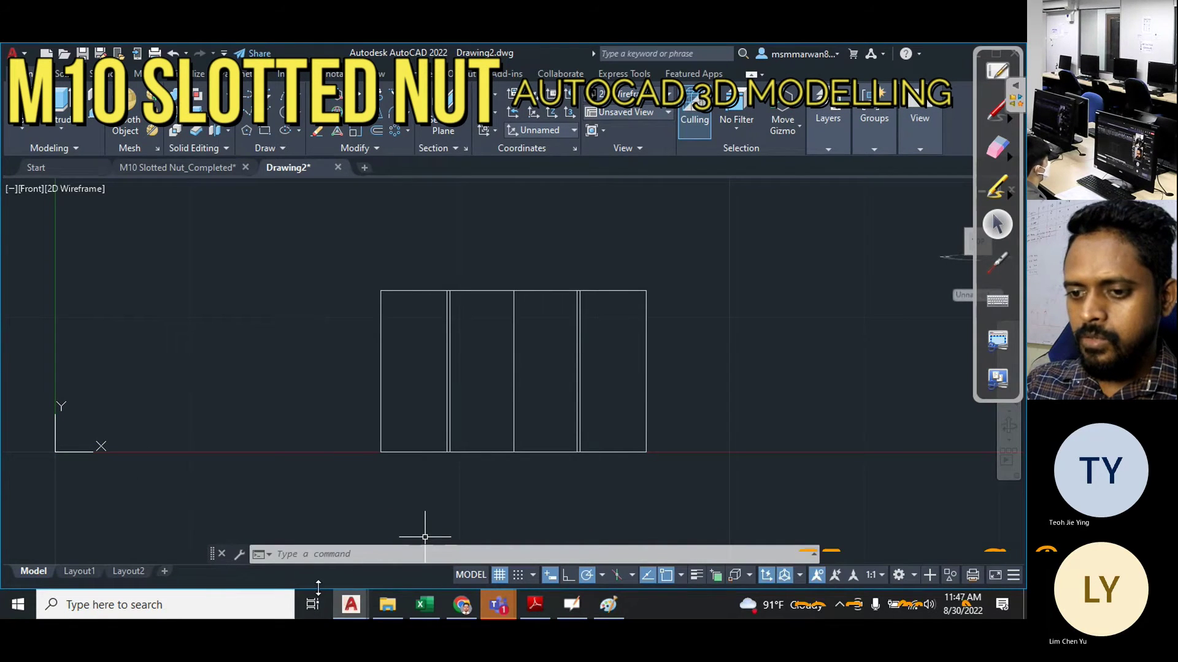
Examine the chamfered corners and slots of the finished nut in the M10 Slotted Nut_Completed drawing.
left_click(163, 168)
scroll(388, 343, "up", 3)
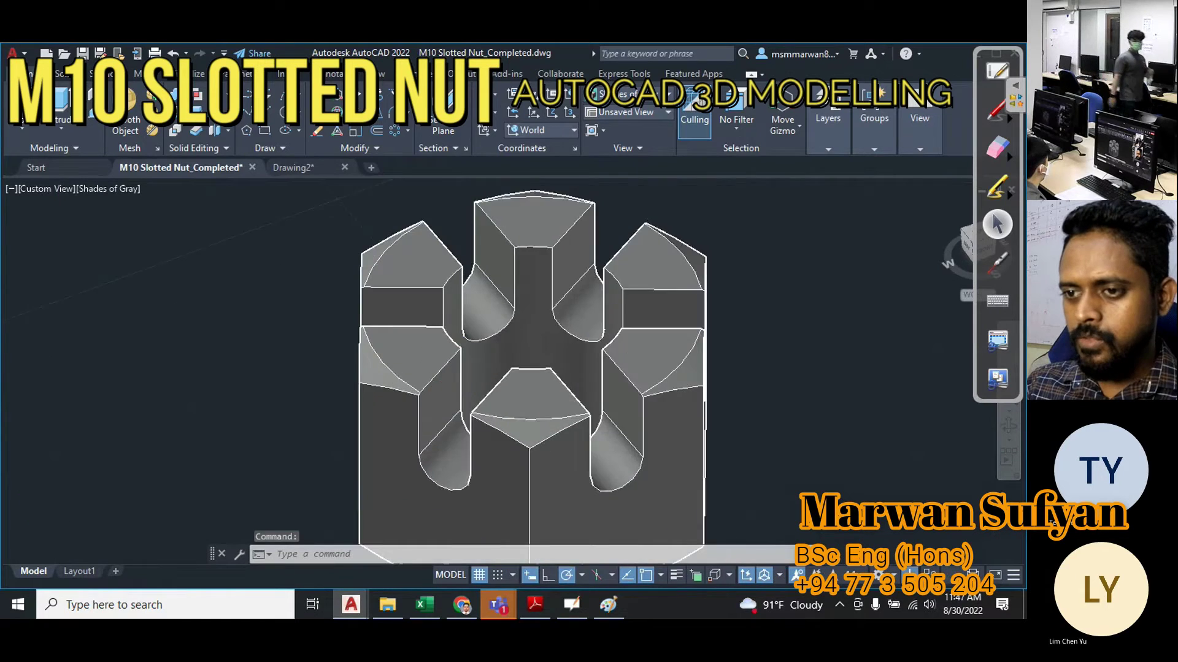
scroll(423, 431, "down", 2)
middle_click_drag(423, 431, 513, 265)
scroll(512, 263, "up", 6)
middle_click_drag(572, 339, 526, 305, "shift")
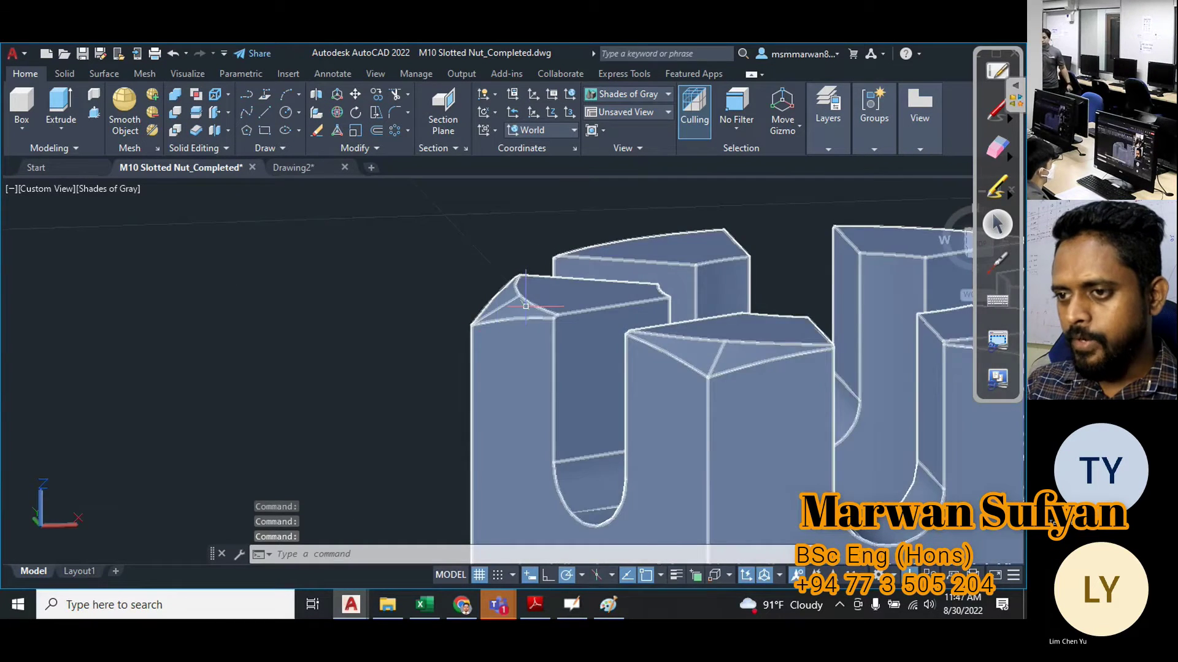
scroll(525, 304, "up", 3)
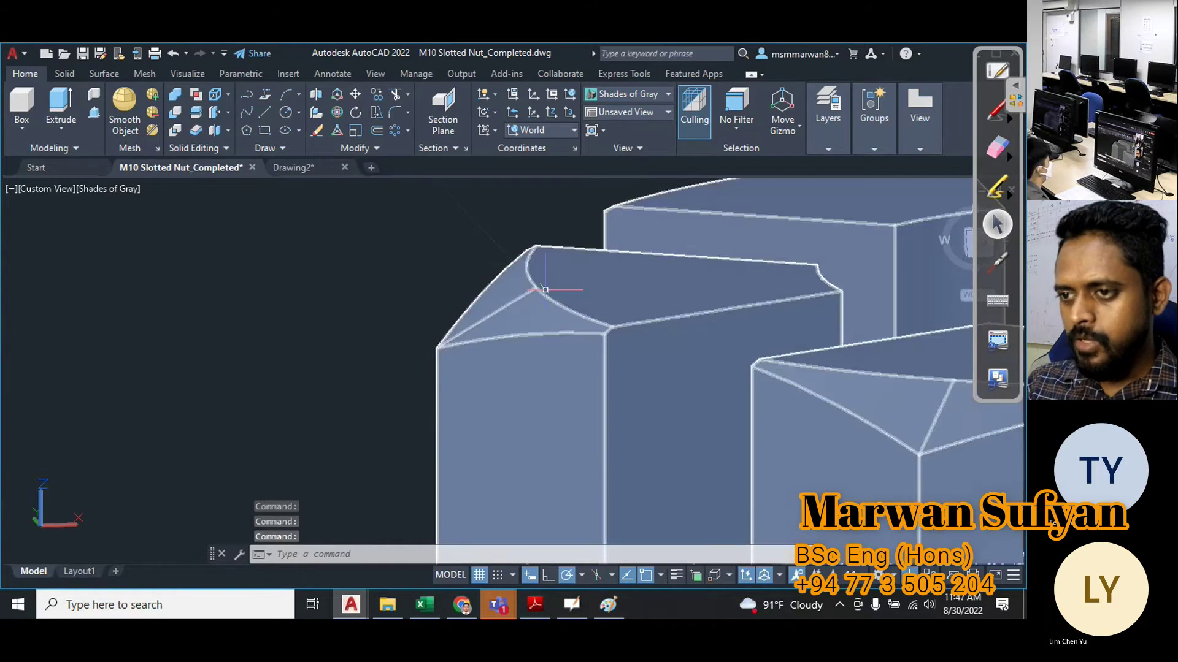
scroll(543, 349, "down", 3)
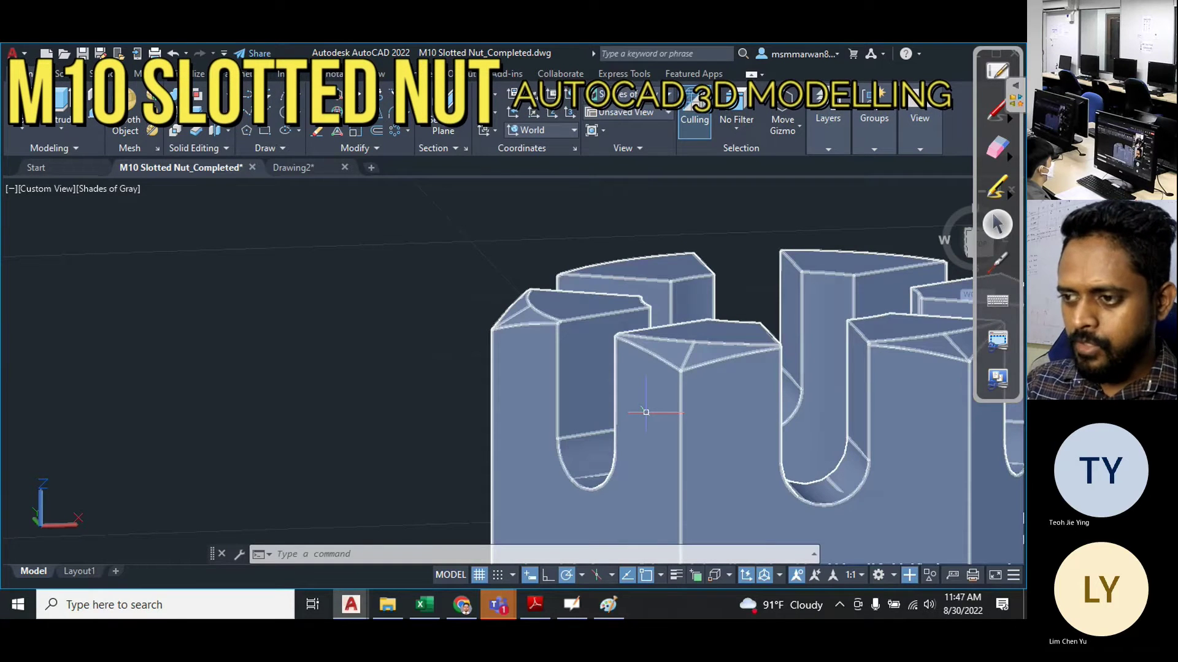
scroll(533, 379, "down", 5)
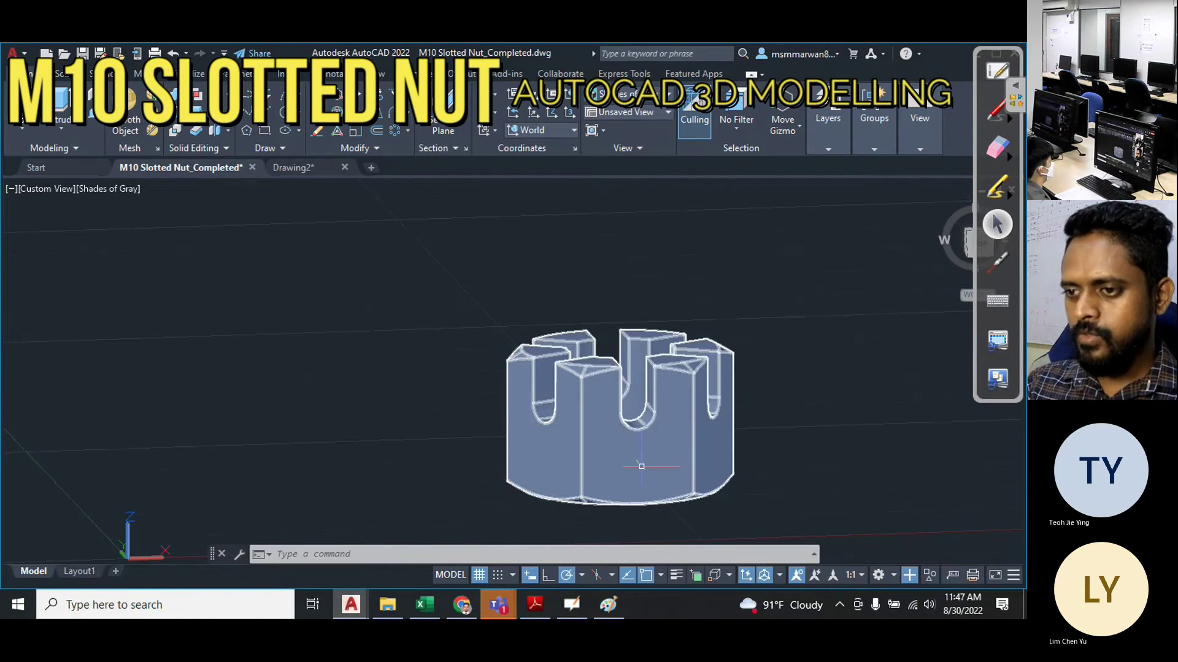
middle_click_drag(638, 468, 557, 452, "shift")
In Drawing2, draw a line at 210° outside the nut's front view, starting level with the body's top edge.
left_click(301, 168)
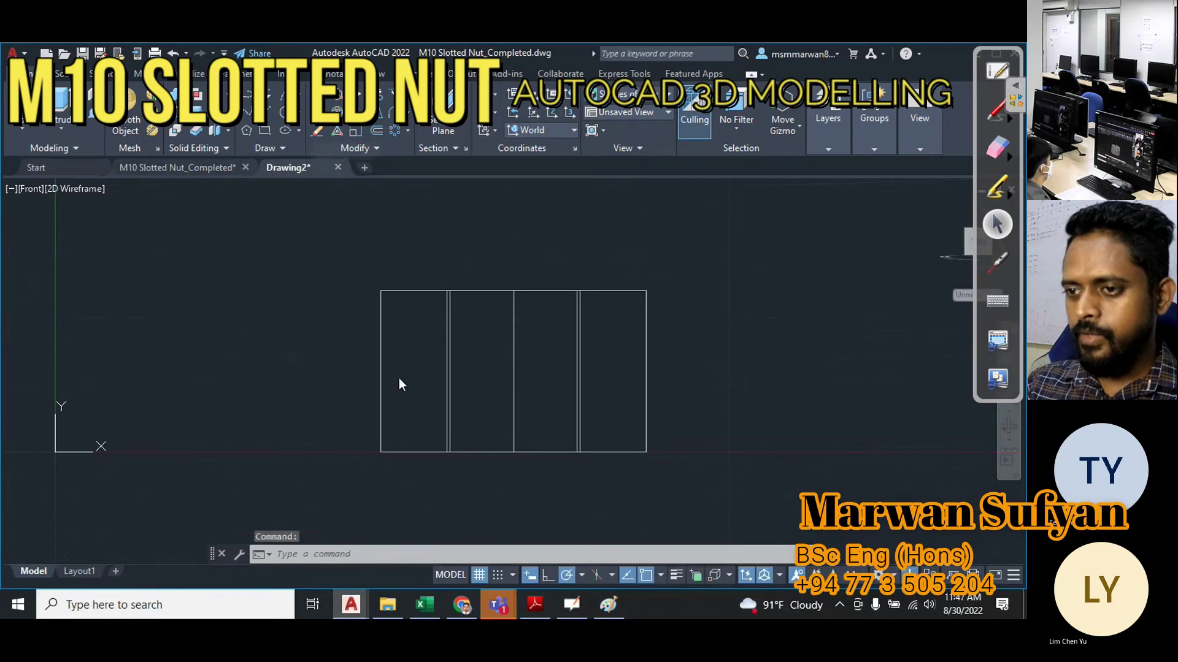
scroll(309, 326, "up", 4)
type("l")
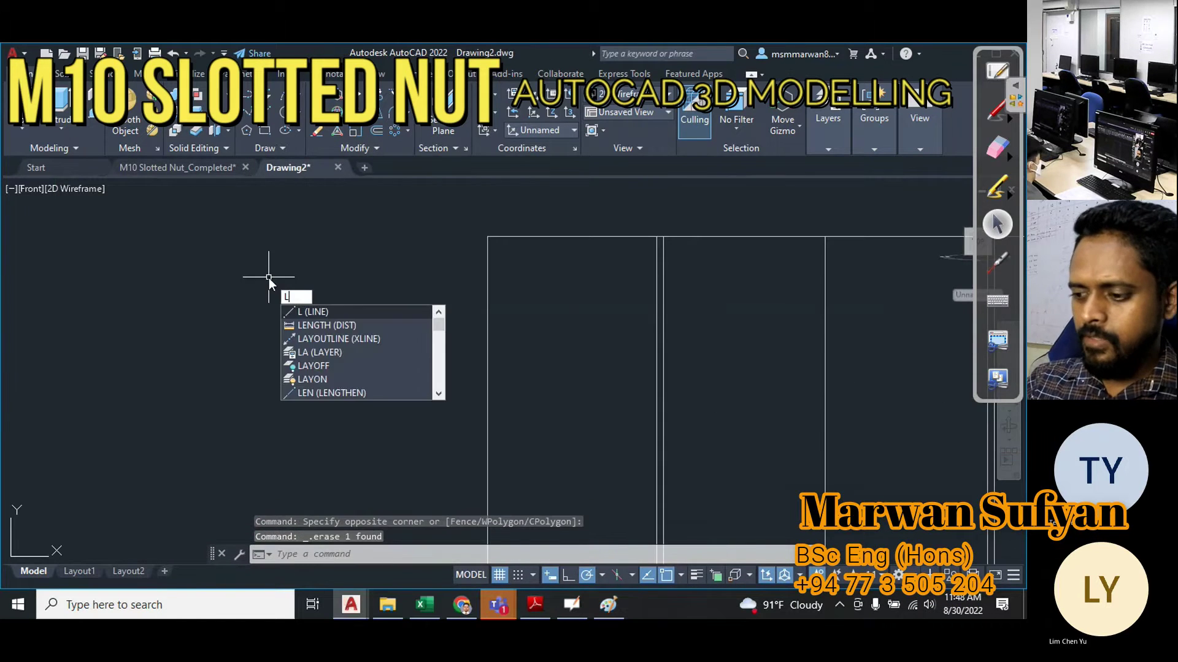
key("Return")
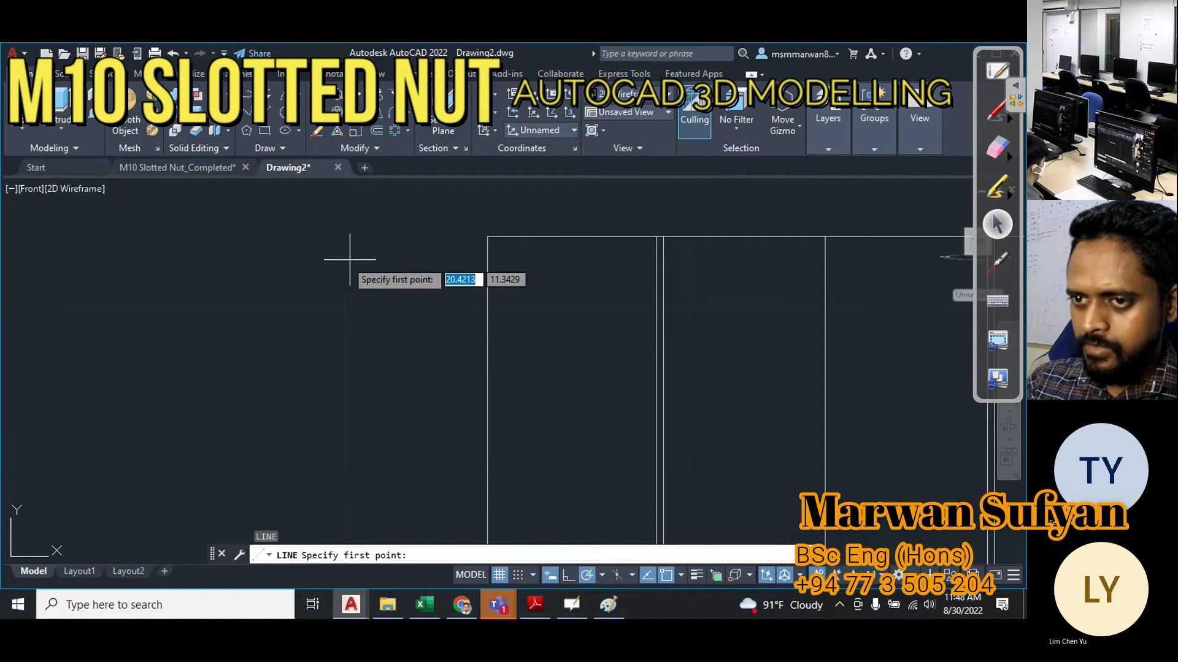
scroll(430, 309, "down", 4)
scroll(375, 309, "up", 4)
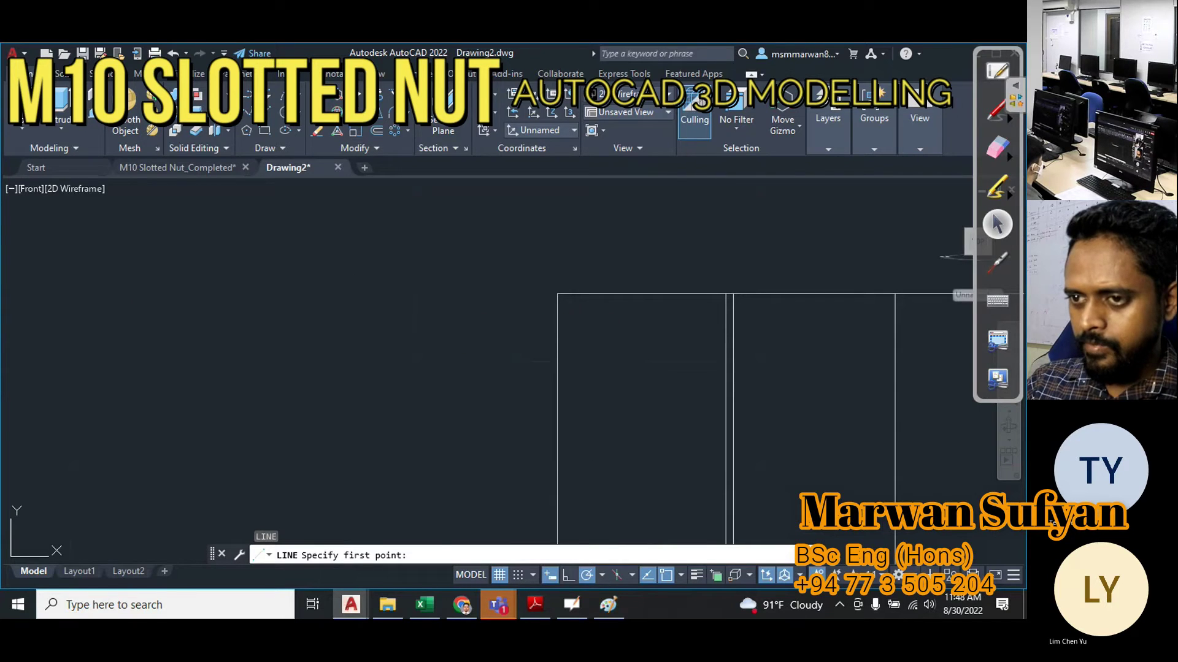
left_click(436, 295)
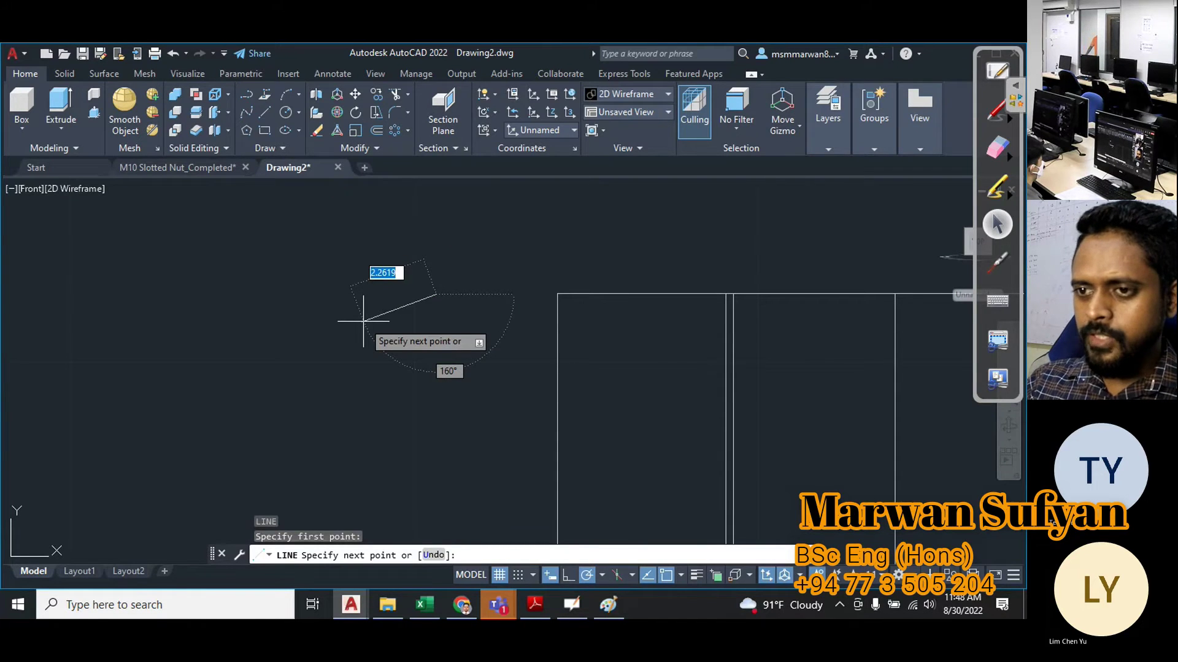
key("Tab")
key("Tab")
key("Tab")
key("Tab")
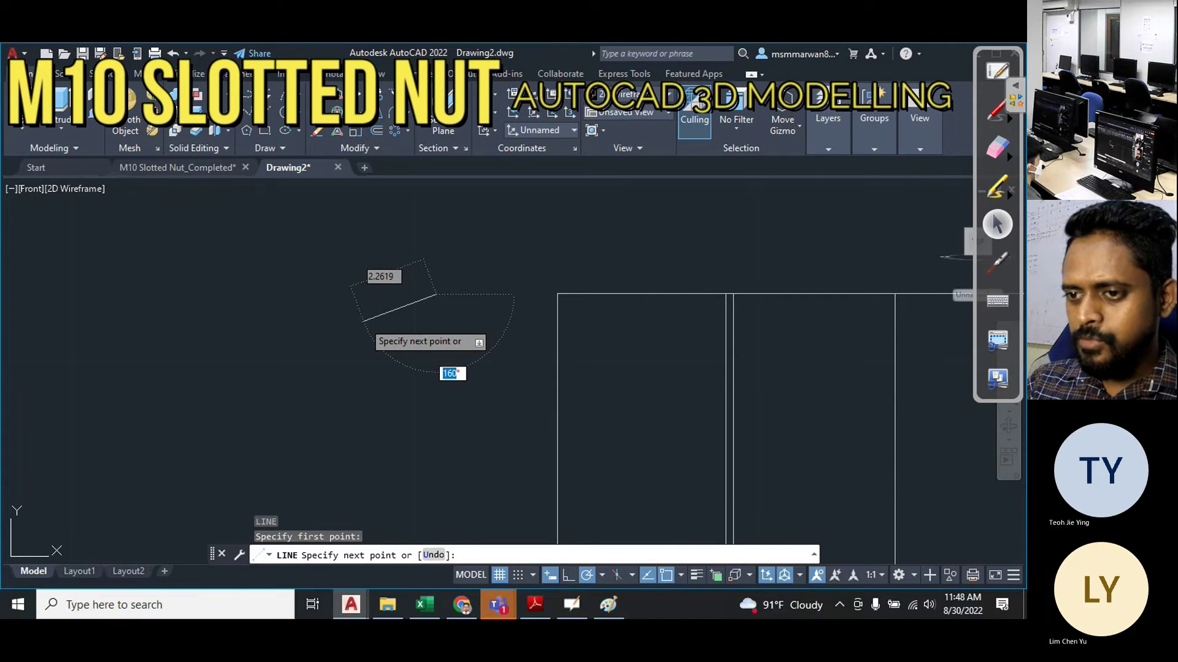
type("21")
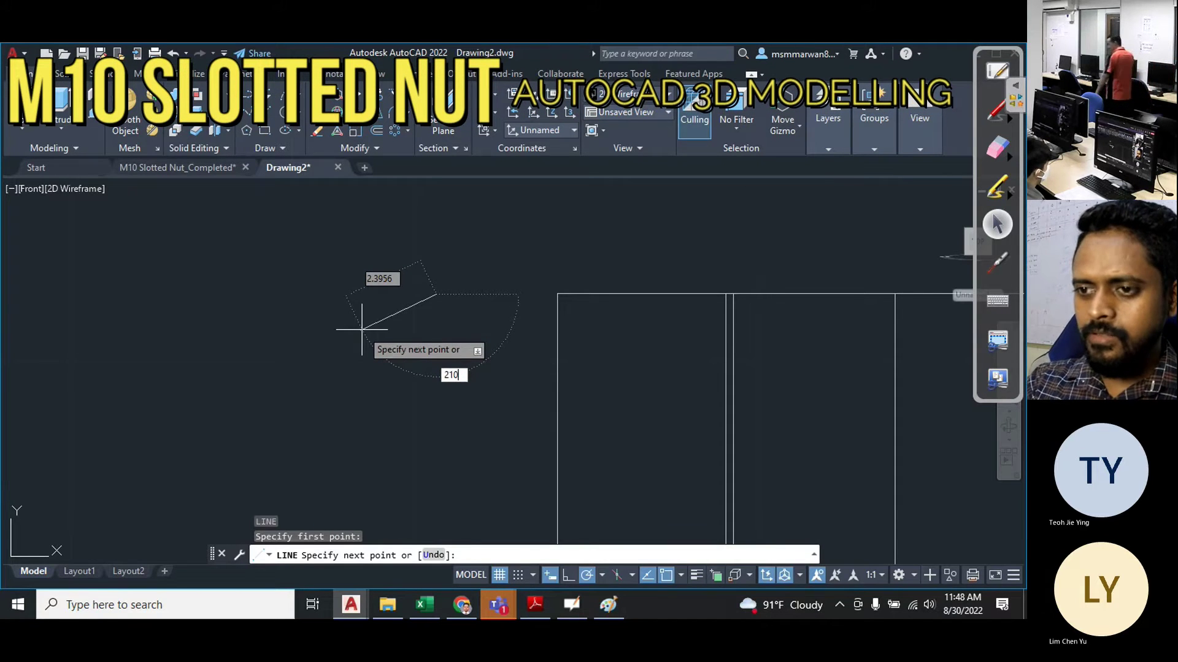
type("0")
key("Tab")
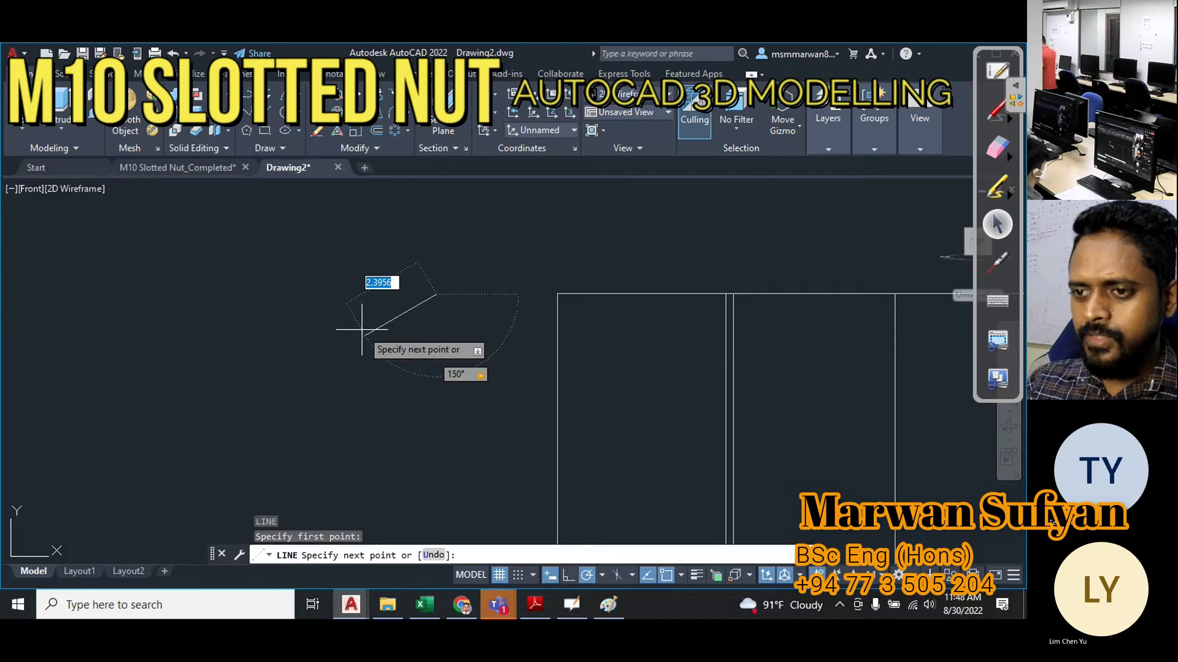
key("Return")
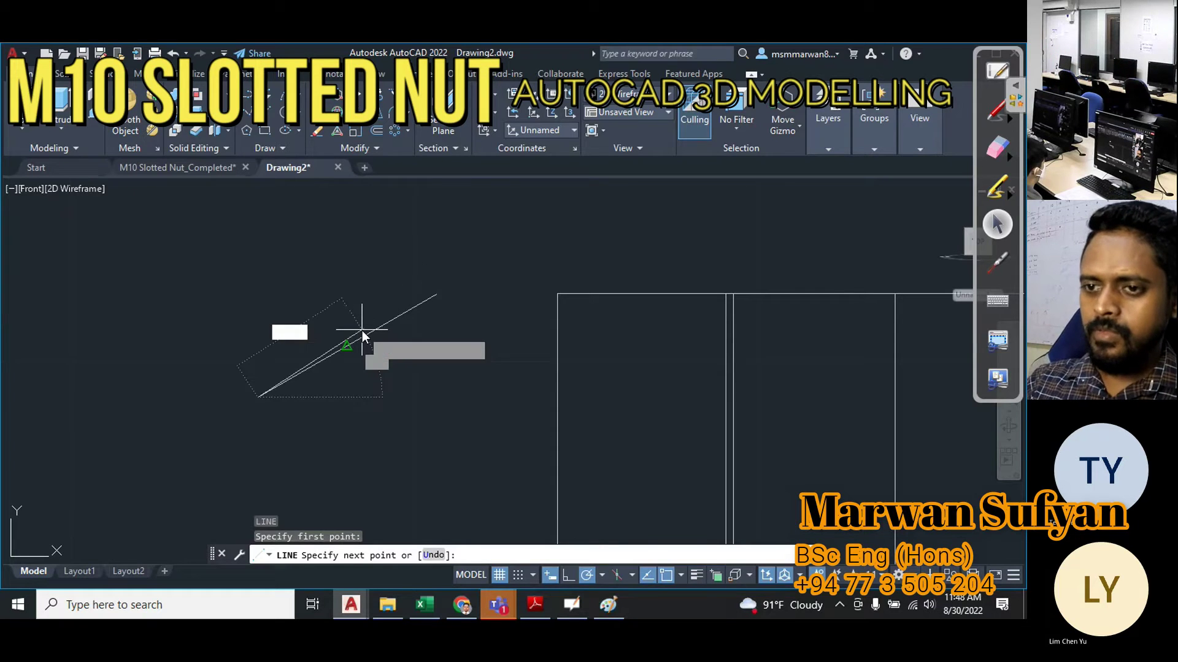
Finish the inclined line, show the model in SW Isometric view, and reset the UCS to World.
key("Escape")
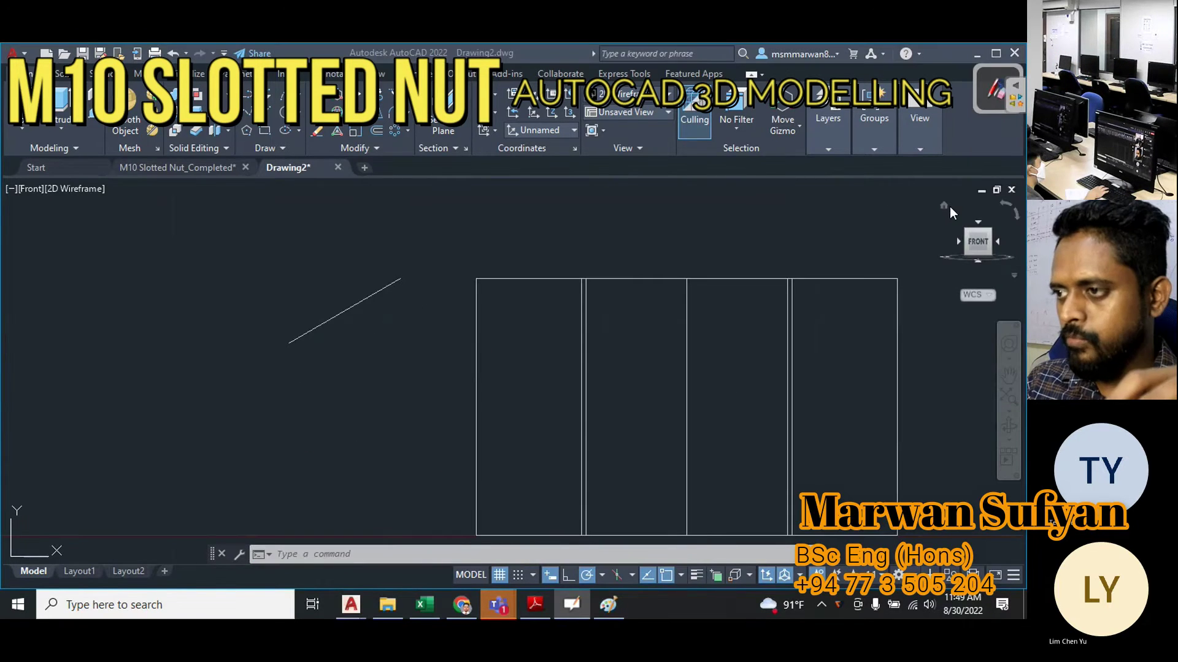
left_click(945, 206)
middle_click_drag(650, 466, 719, 433)
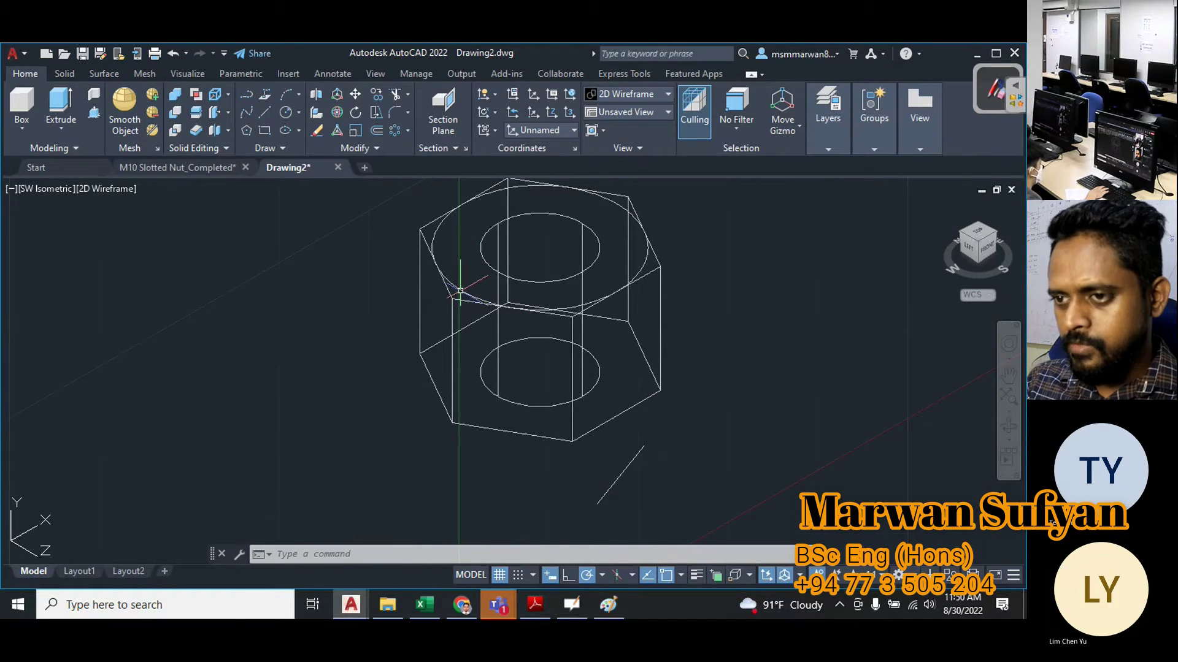
key("Escape")
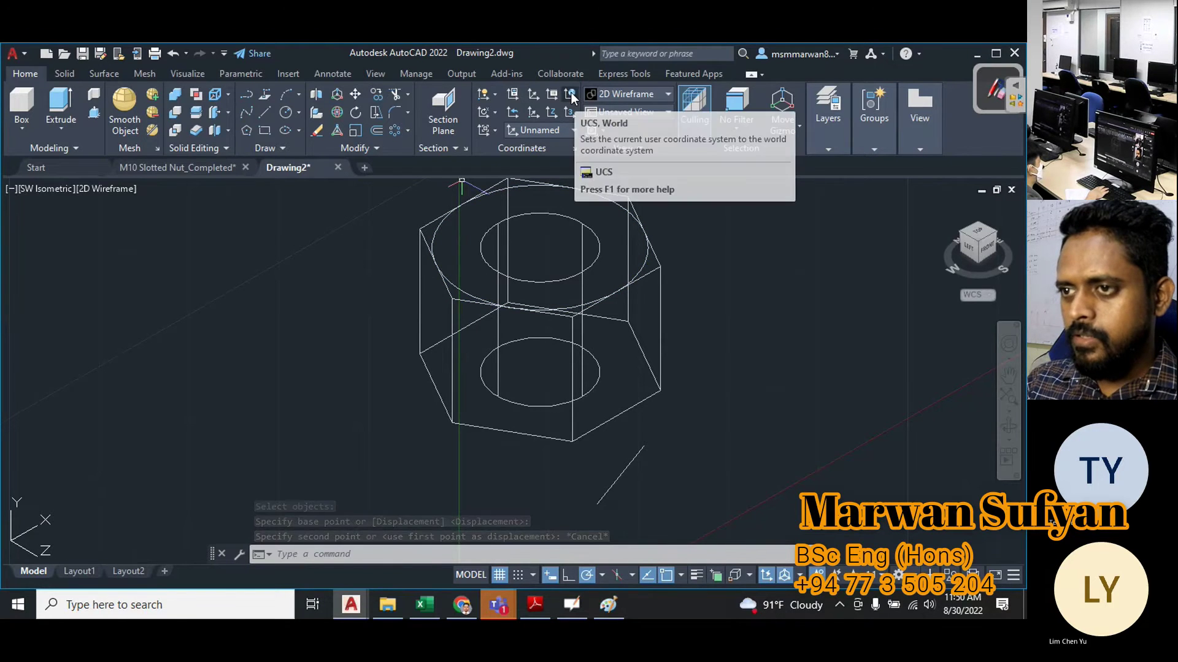
left_click(571, 96)
Move the inclined line by its upper endpoint onto the quadrant of the large circle on the nut's top face.
type("m")
key("Return")
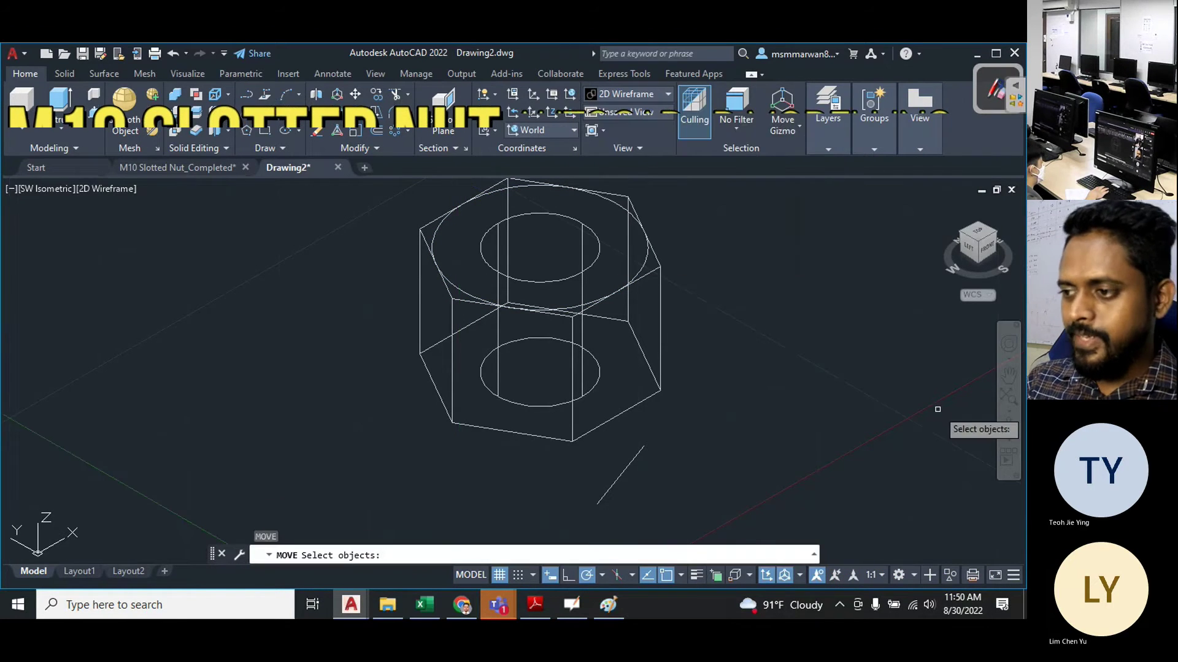
left_click(684, 493)
left_click(616, 466)
key("Return")
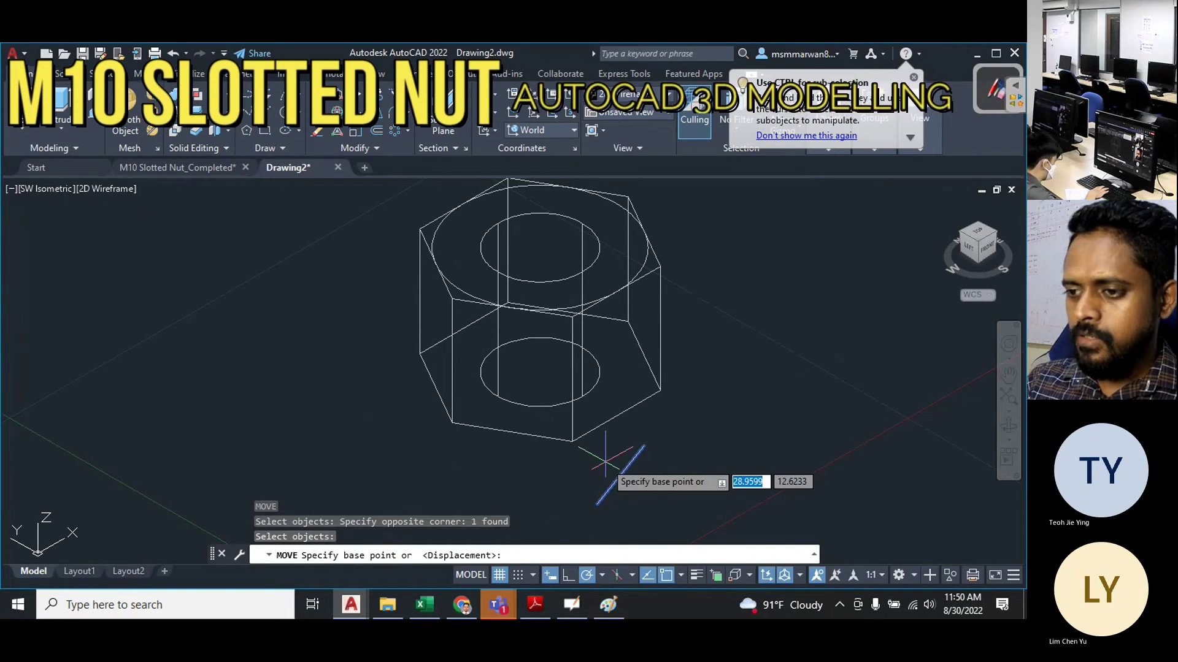
left_click(644, 446)
scroll(430, 245, "up", 2)
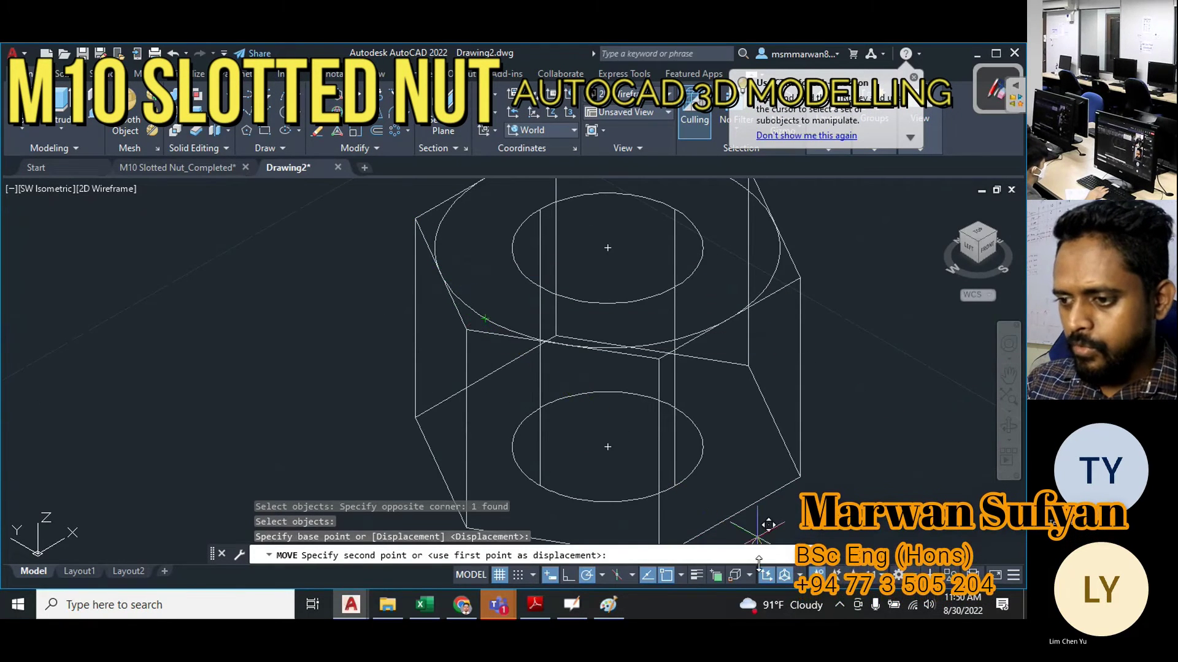
left_click(680, 575)
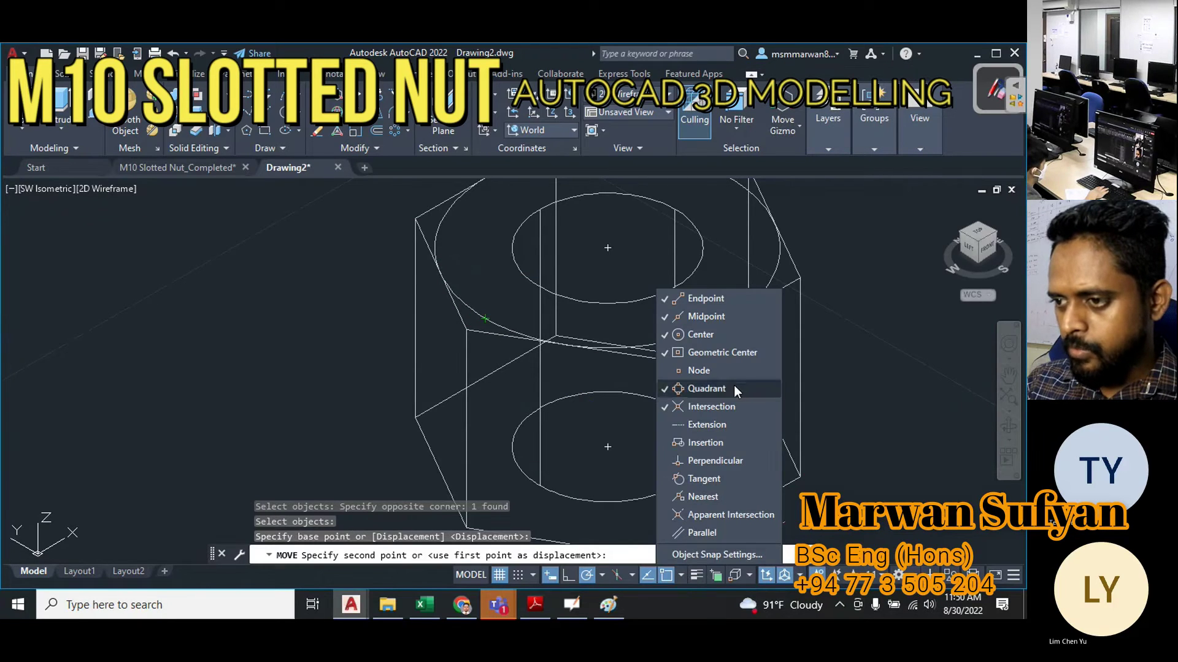
left_click(370, 360)
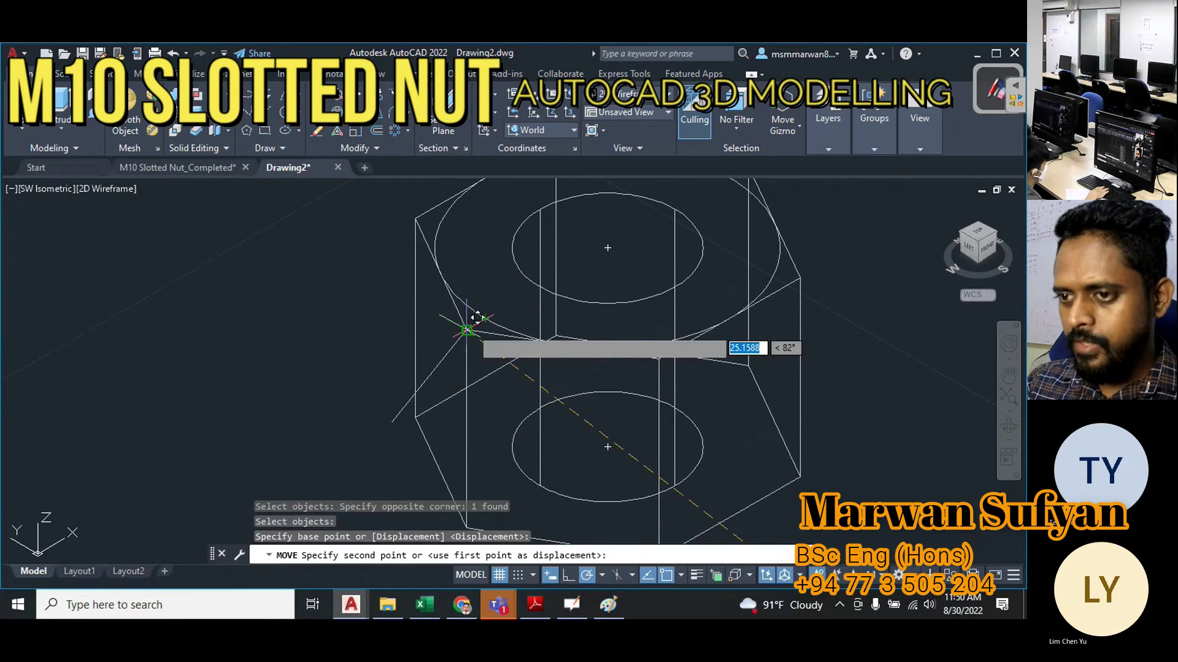
left_click(483, 320)
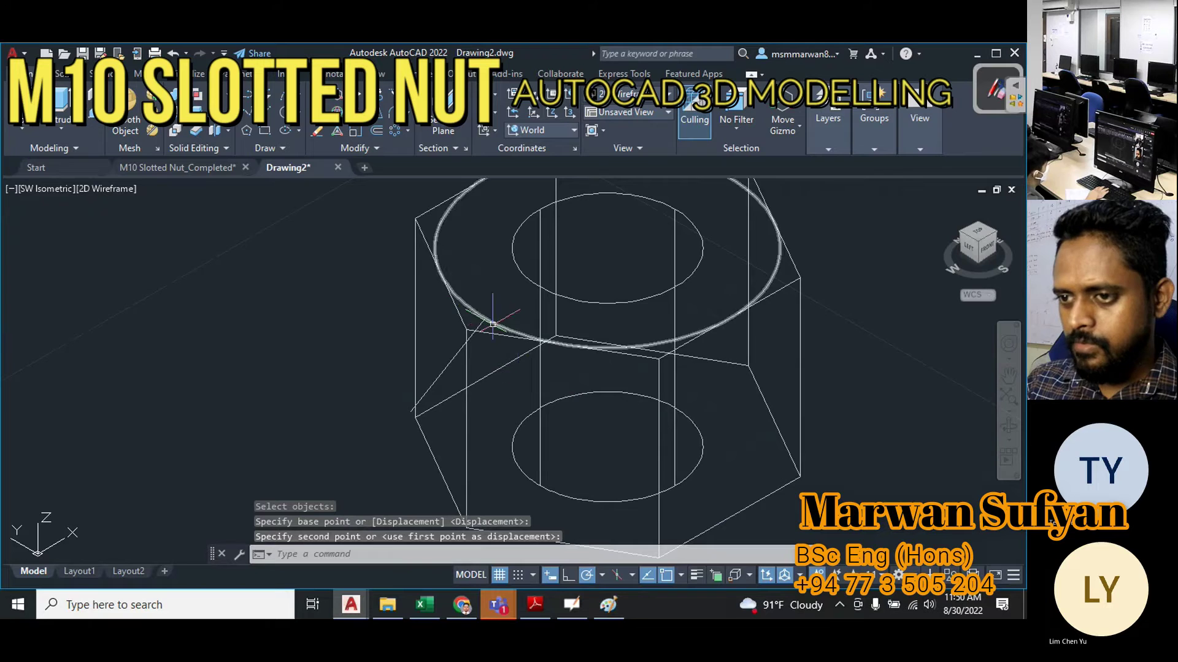
Show the model from the front view and align the UCS with that view.
scroll(505, 317, "down", 2)
mouse_move(512, 337)
middle_mouse_down("shift")
mouse_move(468, 394)
mouse_move(450, 345)
mouse_move(460, 329)
mouse_move(499, 347)
middle_mouse_up("shift")
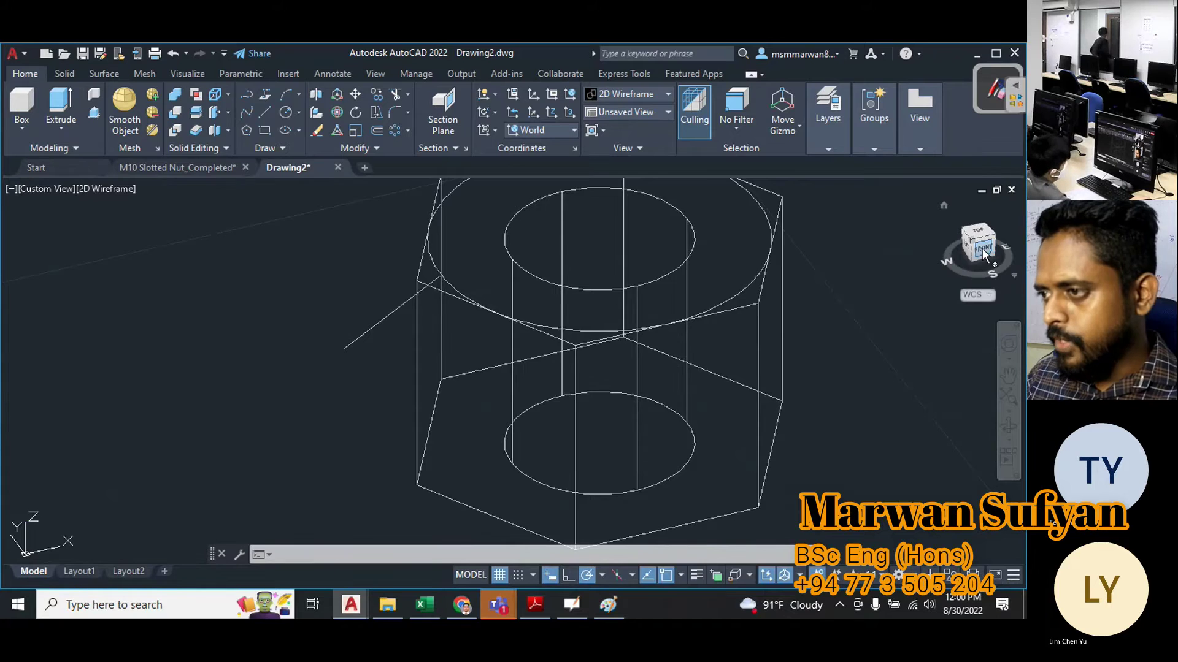
left_click(982, 249)
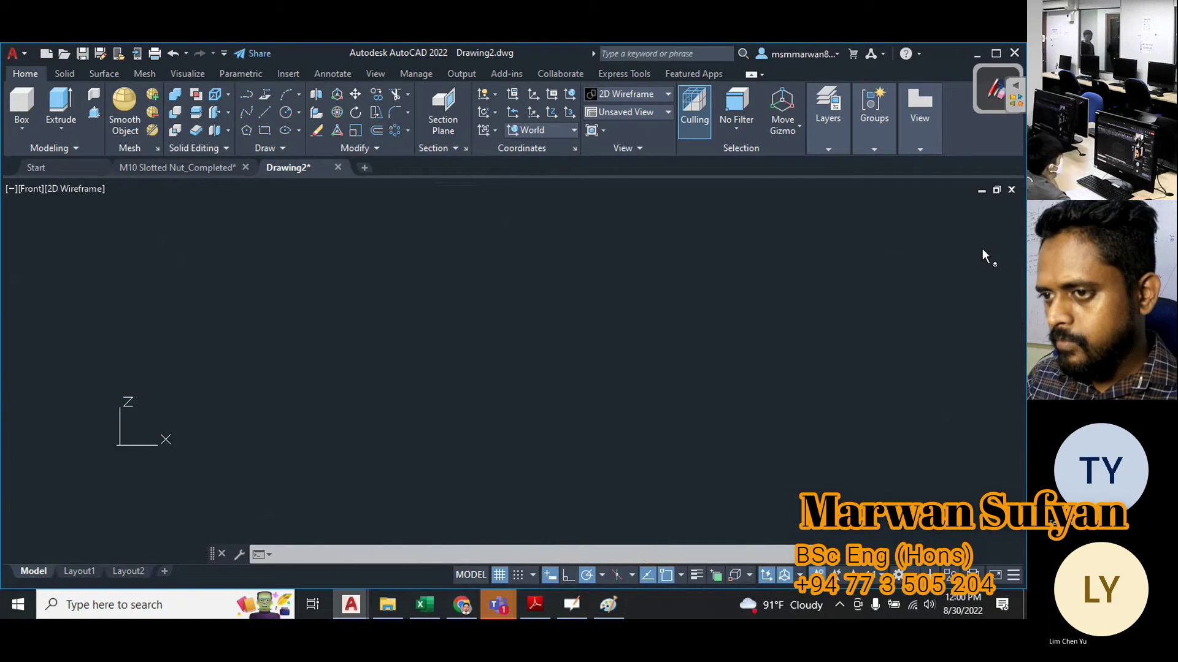
left_click(494, 131)
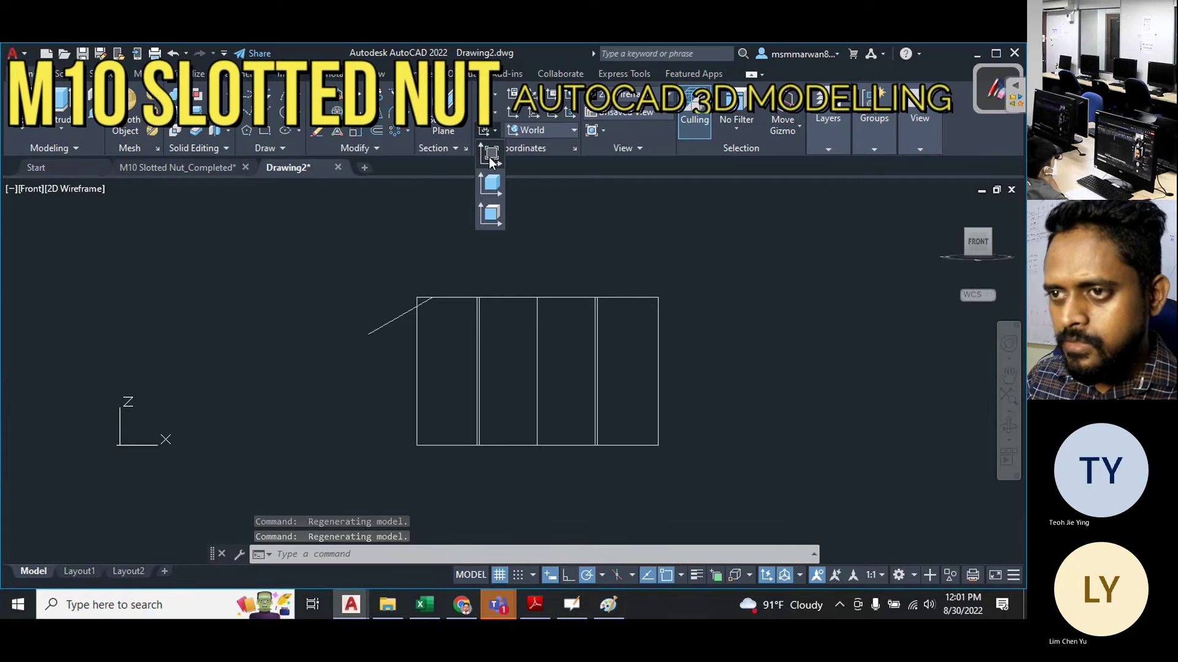
left_click(490, 156)
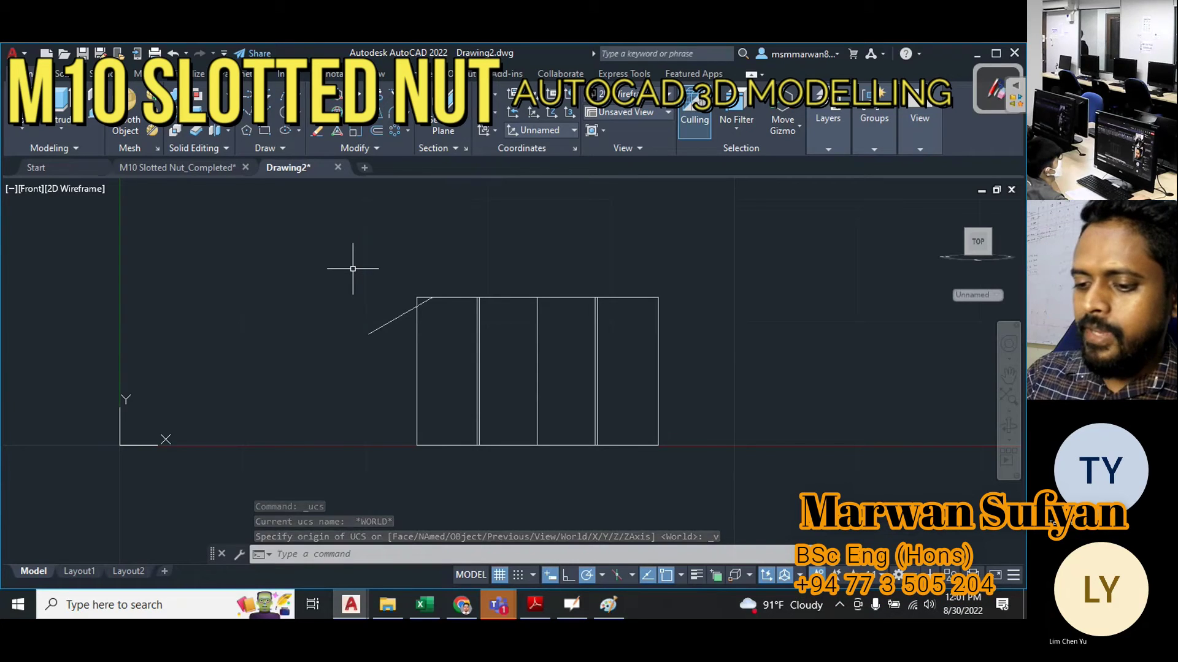
Mirror the inclined line about the horizontal midline of the nut body, keeping the original line.
type("mi")
key("Return")
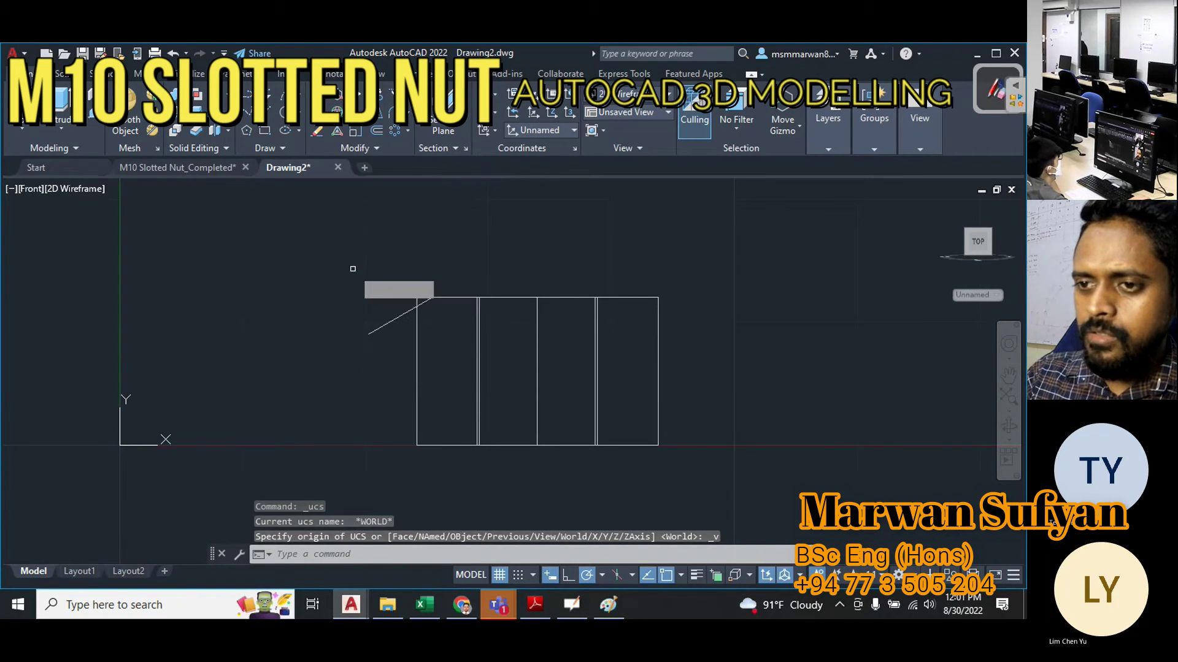
left_click(382, 346)
left_click(327, 290)
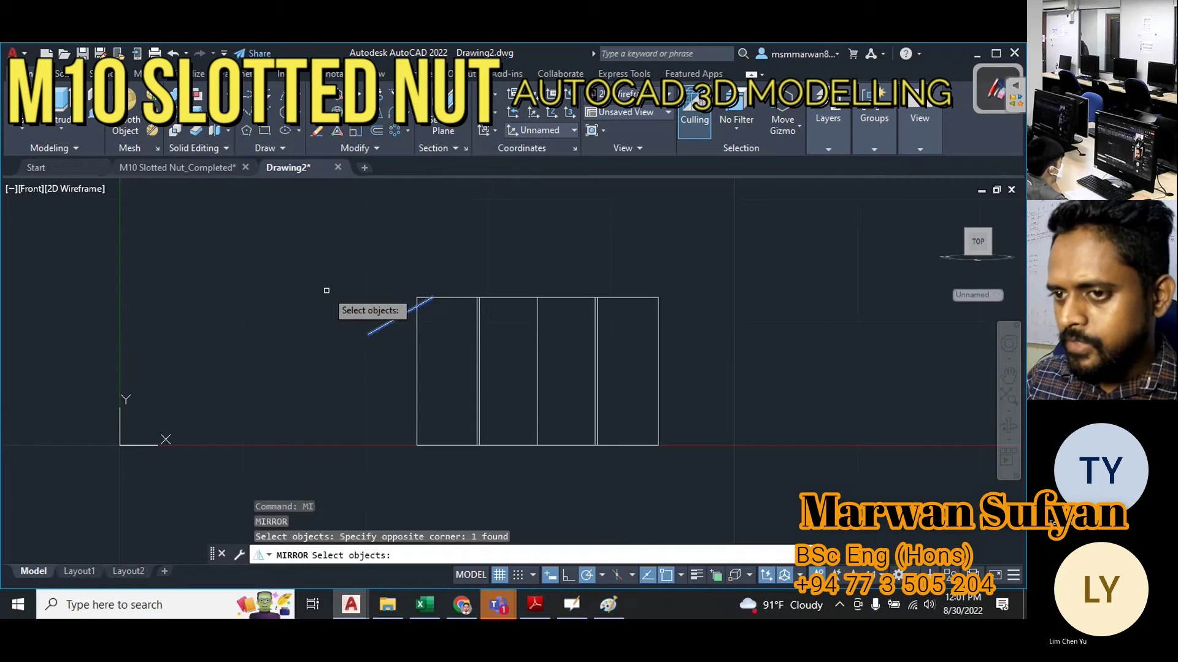
key("Return")
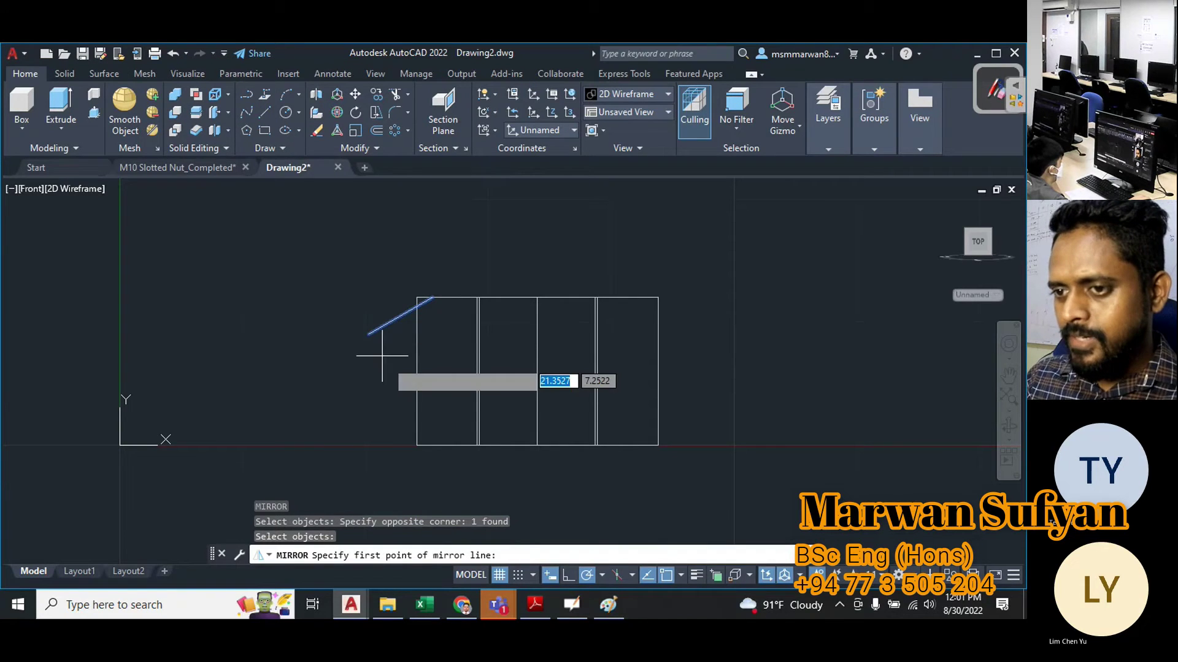
left_click(417, 371)
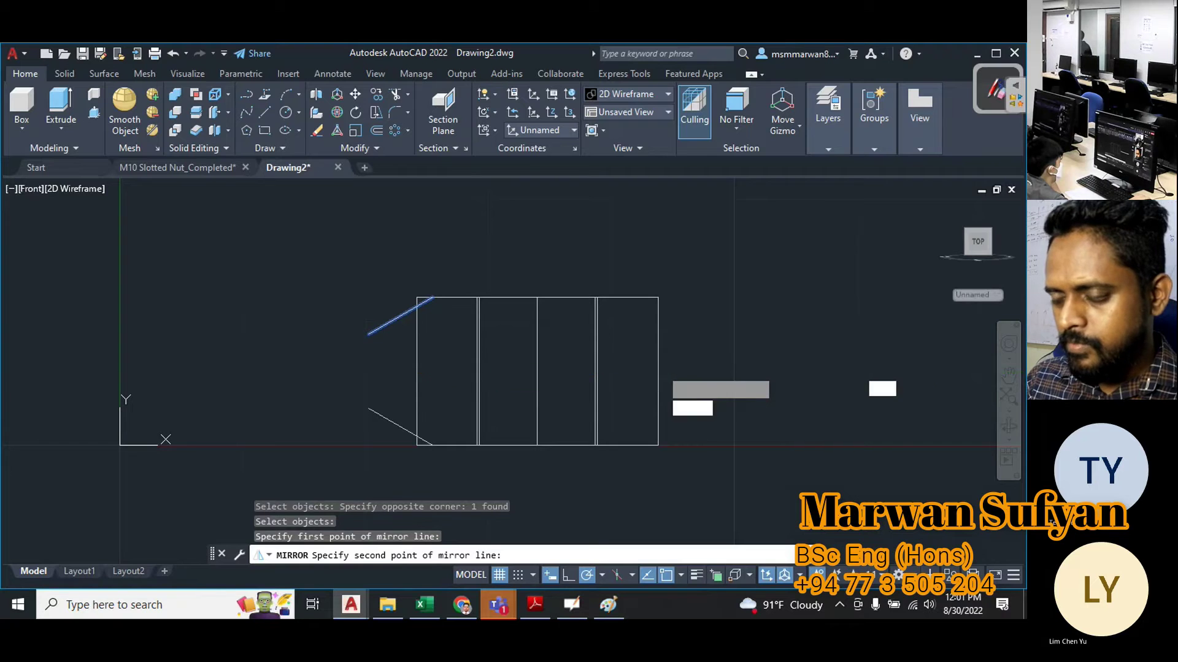
left_click(671, 370)
key("Escape")
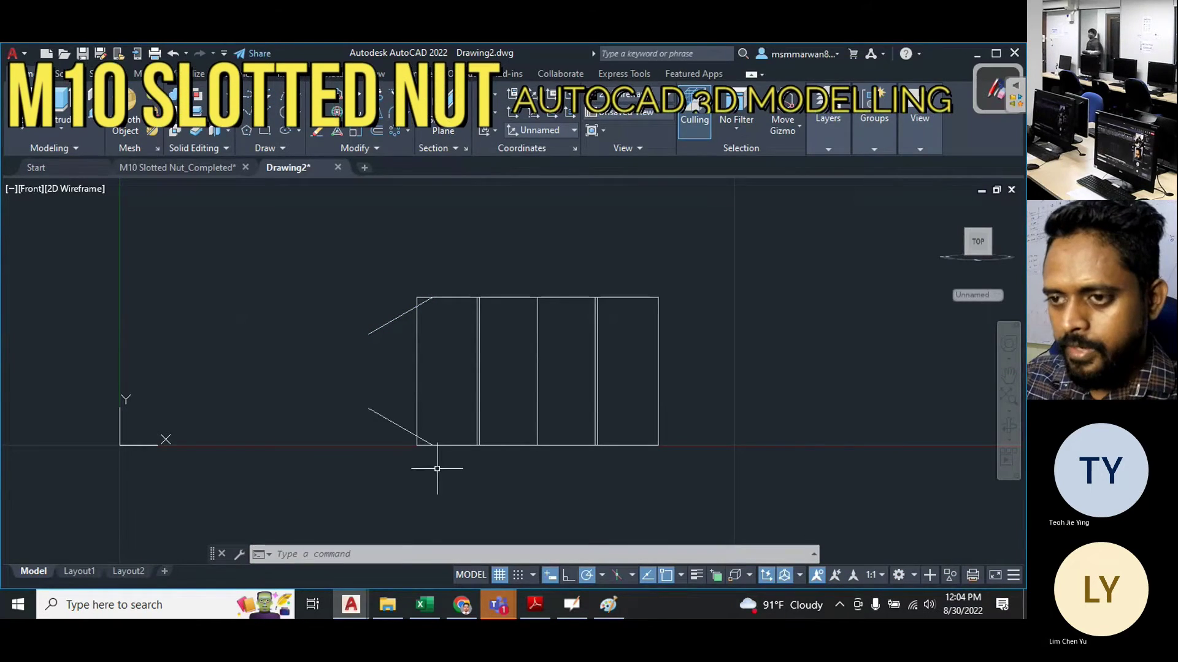
Illustrate the upper line's extension past the body's top edge with a temporary pen mark and handwrite the command name Len.
scroll(448, 285, "up", 3)
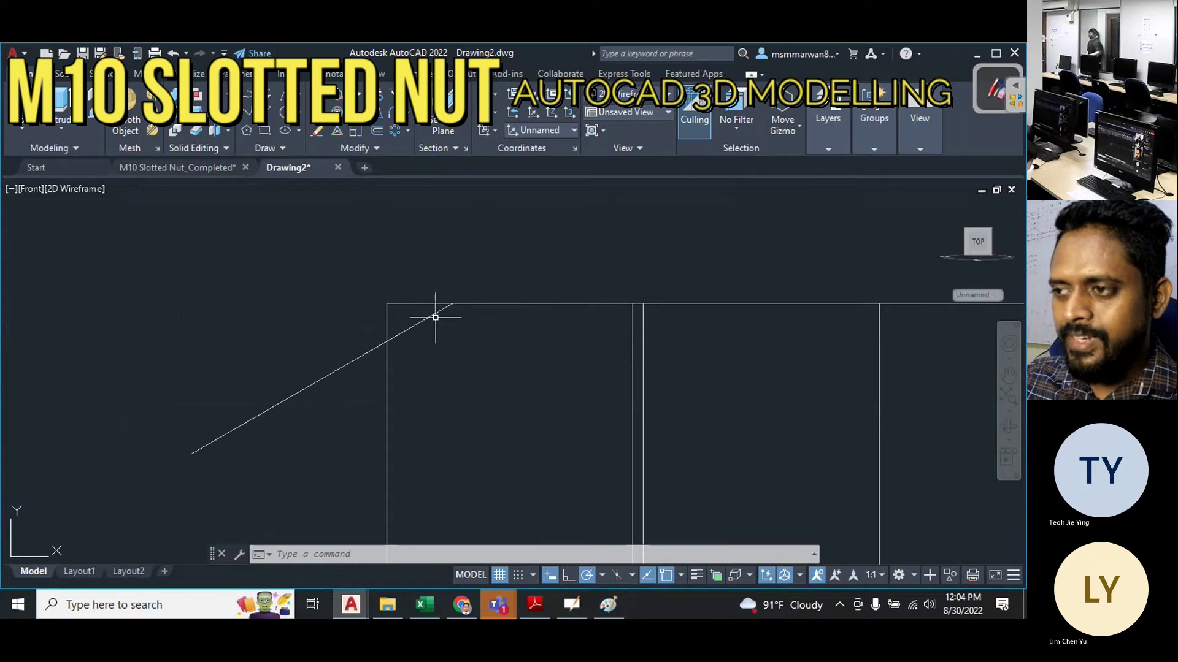
left_click(997, 89)
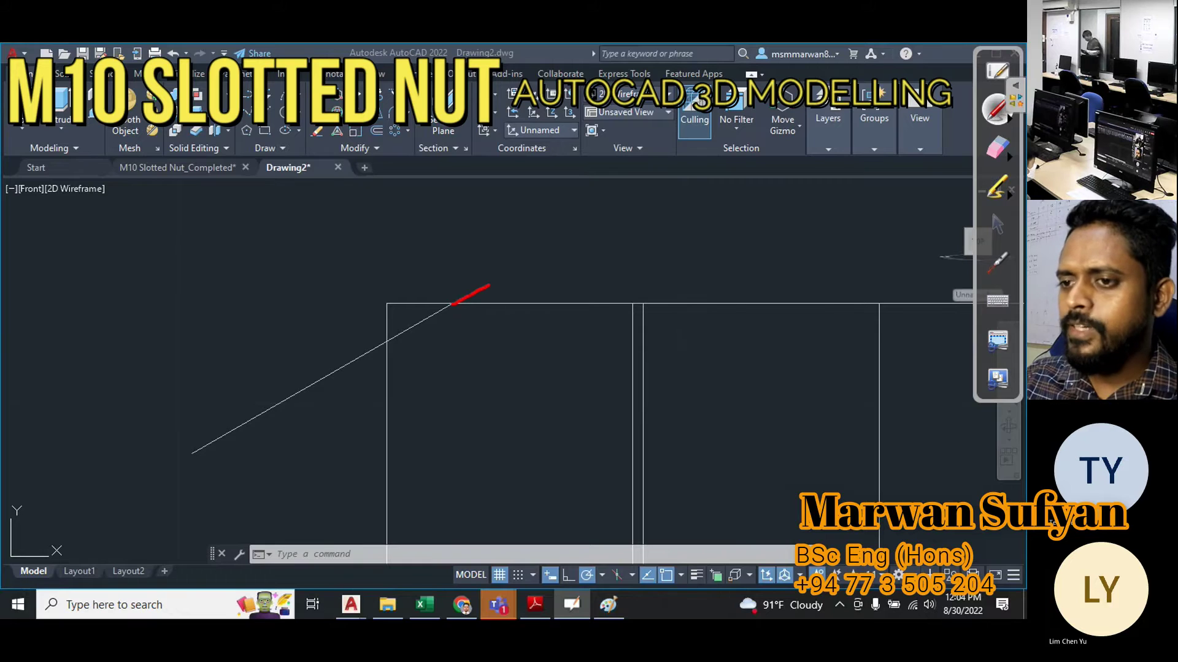
left_click(997, 224)
scroll(364, 323, "down", 3)
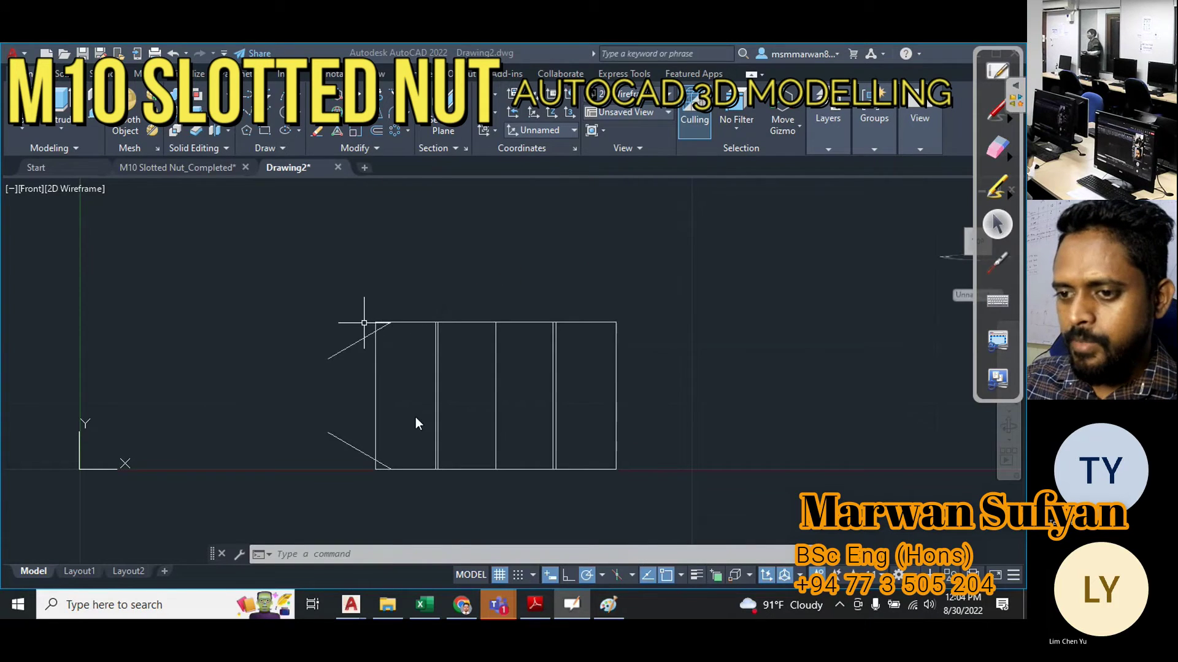
scroll(389, 468, "up", 2)
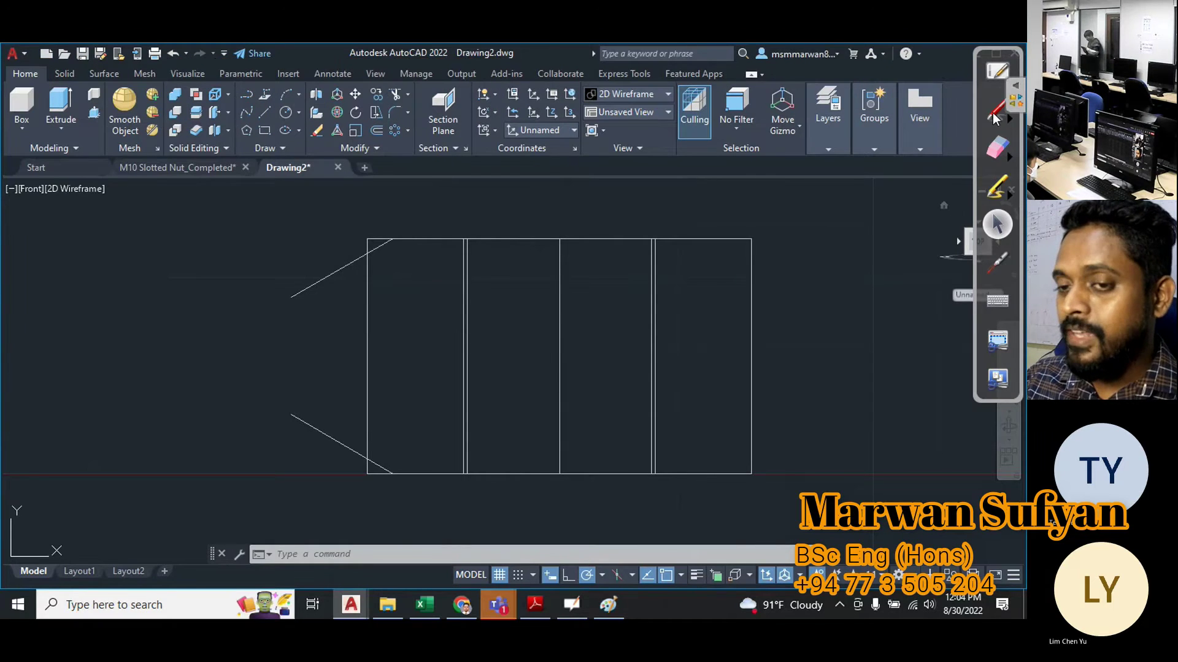
left_click(992, 112)
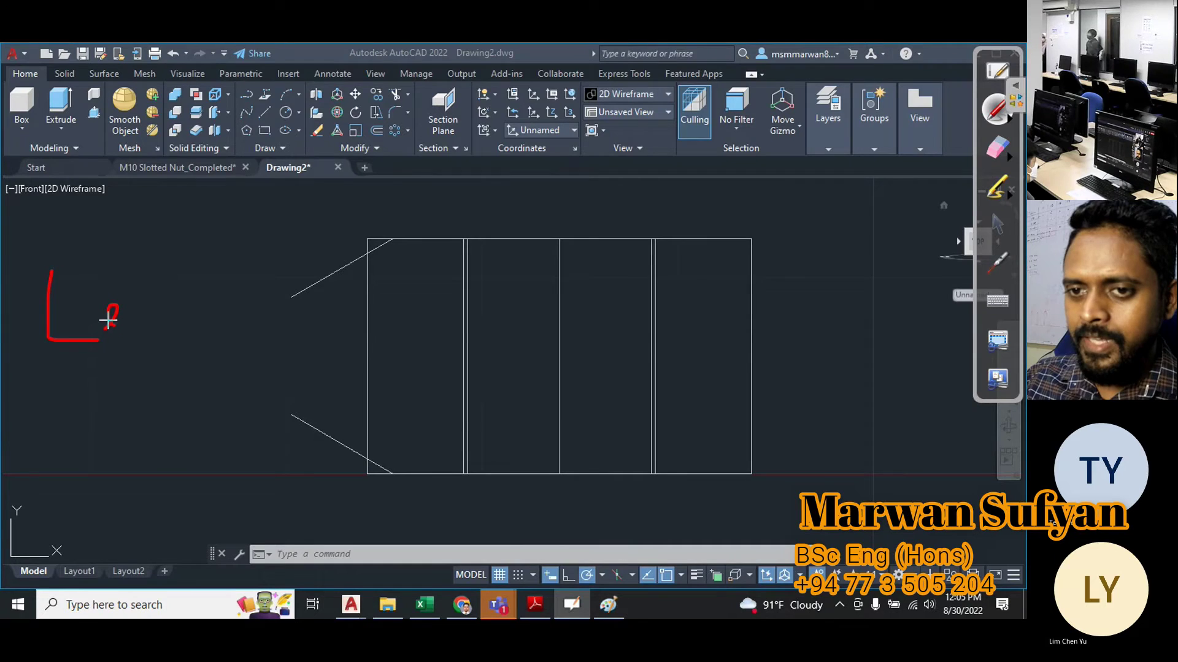
left_click_drag(136, 308, 145, 310)
left_click_drag(145, 311, 164, 333)
left_click_drag(206, 279, 183, 331)
left_click(998, 225)
Lengthen both inclined lines by a delta of 2 at their inner ends so they extend past the nut body's edges.
left_click(494, 401)
type("len")
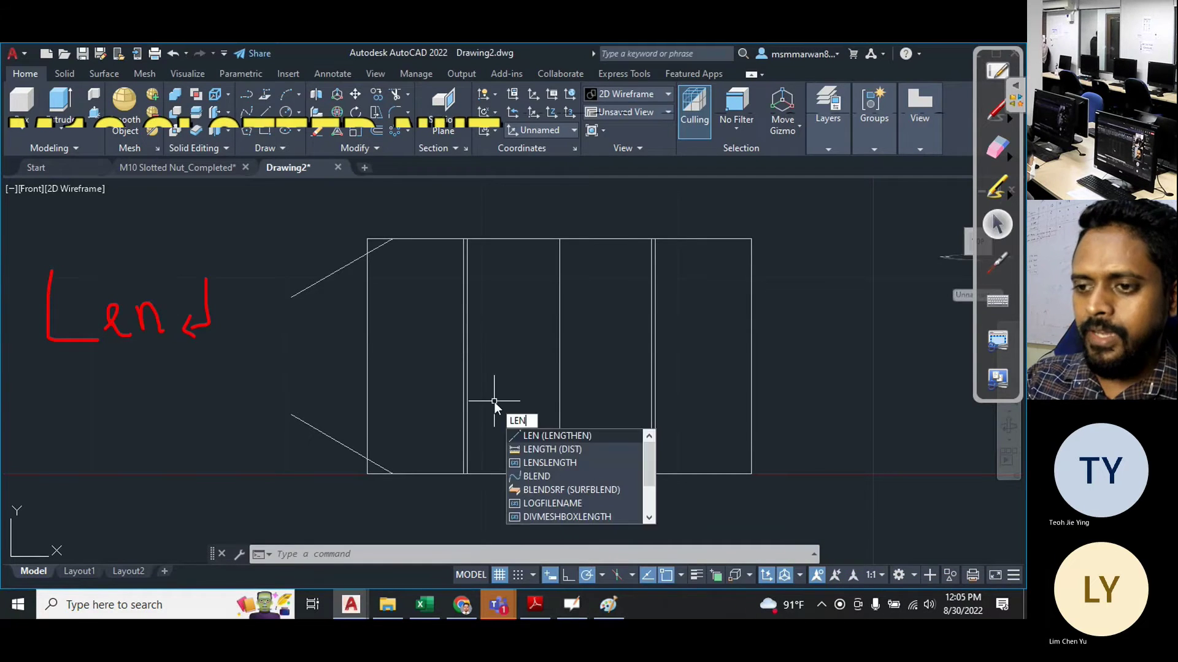
key("Return")
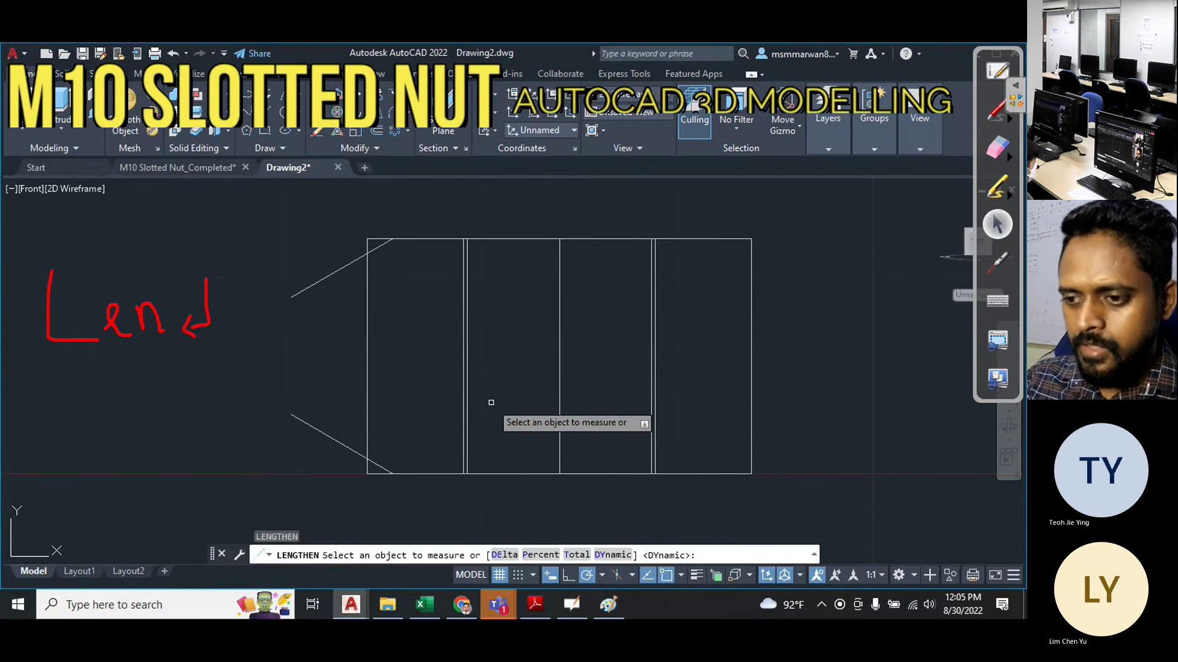
left_click(505, 555)
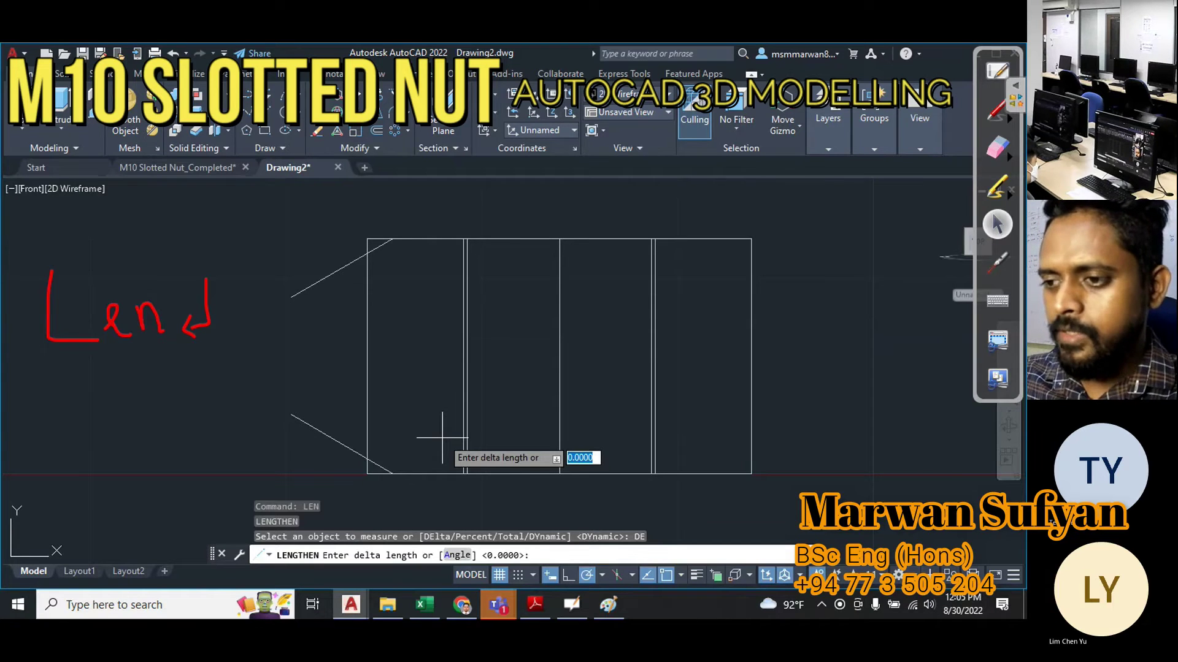
key("Return")
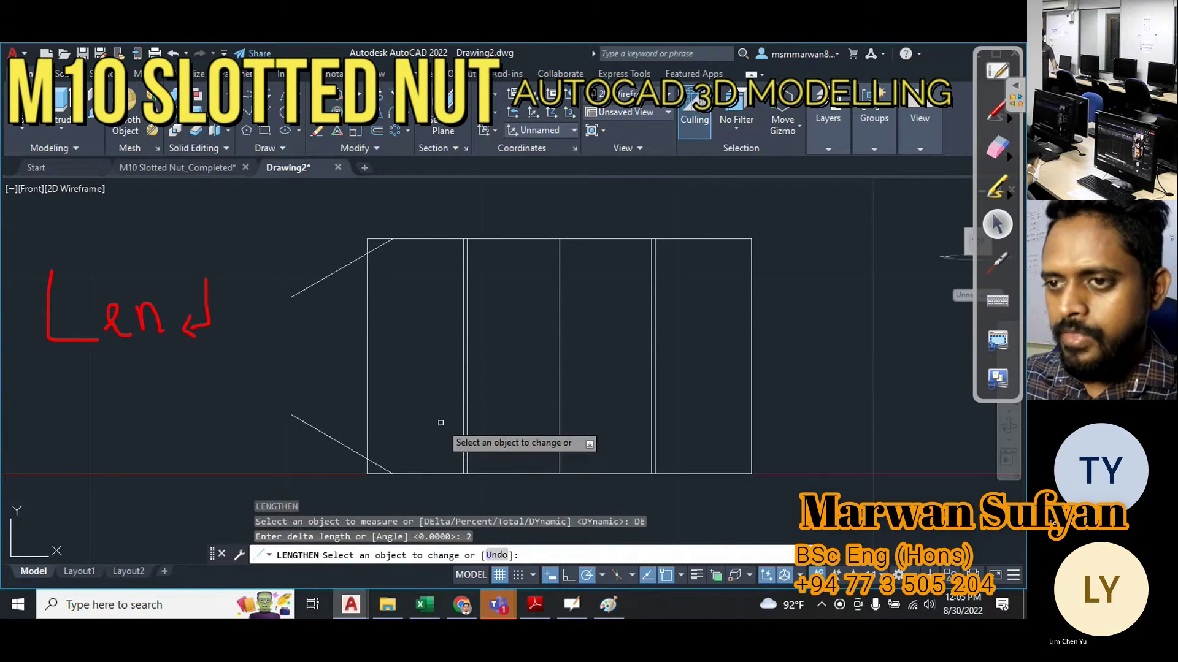
left_click(380, 249)
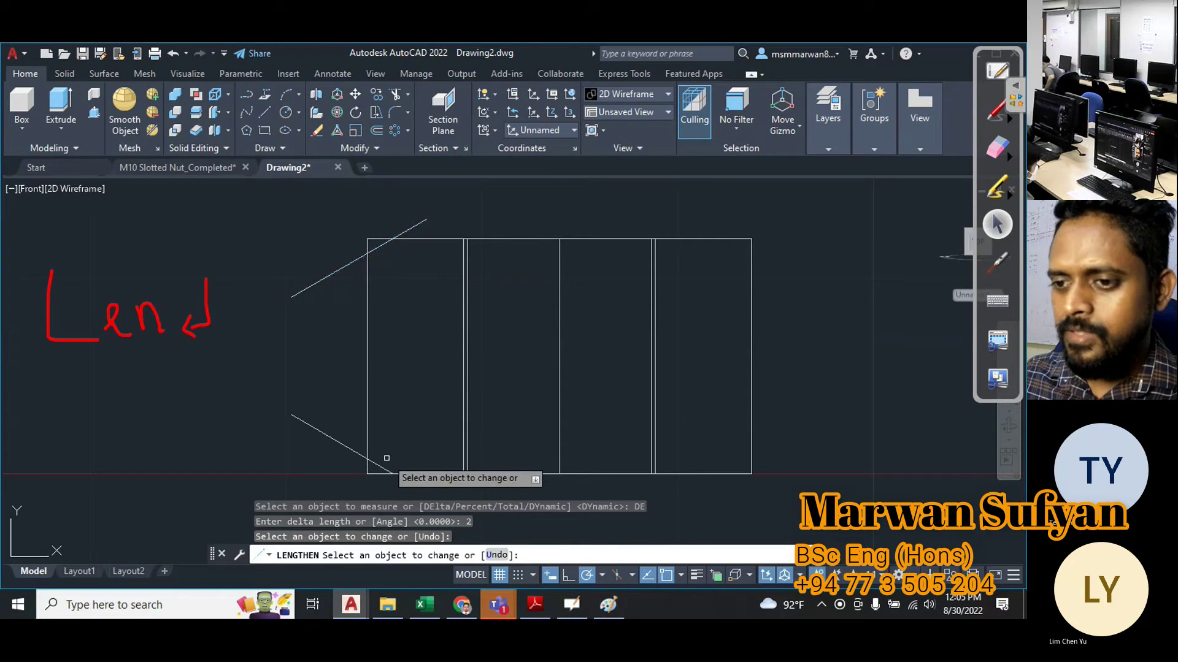
left_click(384, 468)
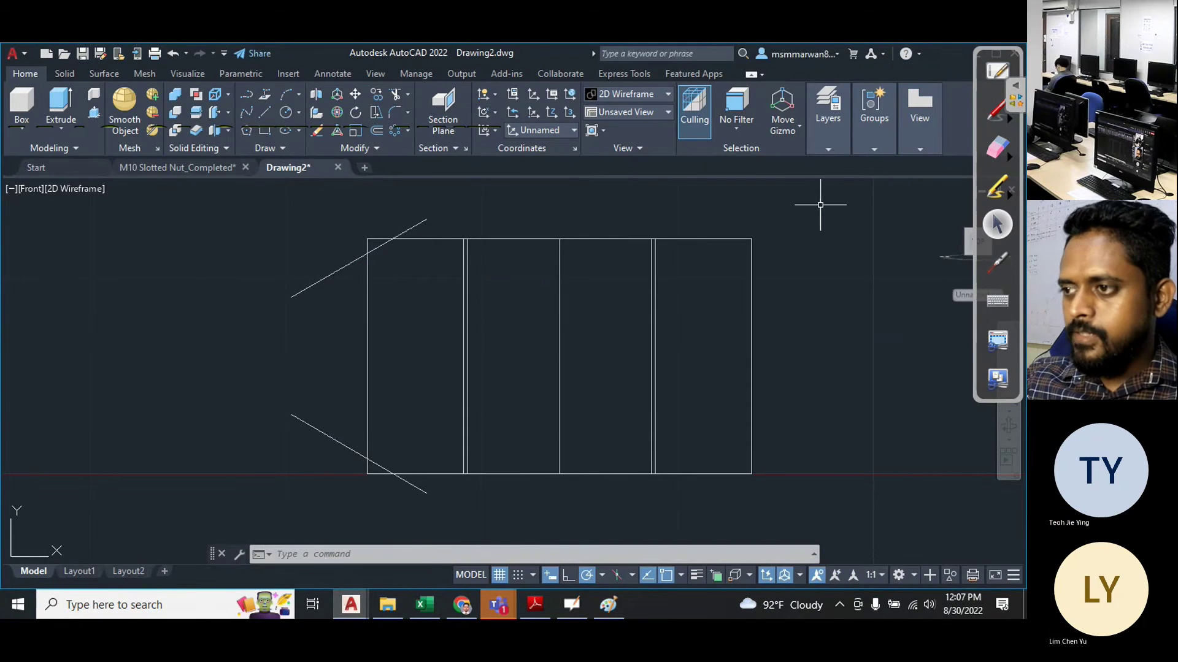
Collapse the pen toolbar, reset the UCS to World, and orbit the nut to a 3D view showing both inclined lines.
mouse_move(1008, 51)
left_mouse_down()
mouse_move(951, 69)
mouse_move(911, 118)
left_mouse_up()
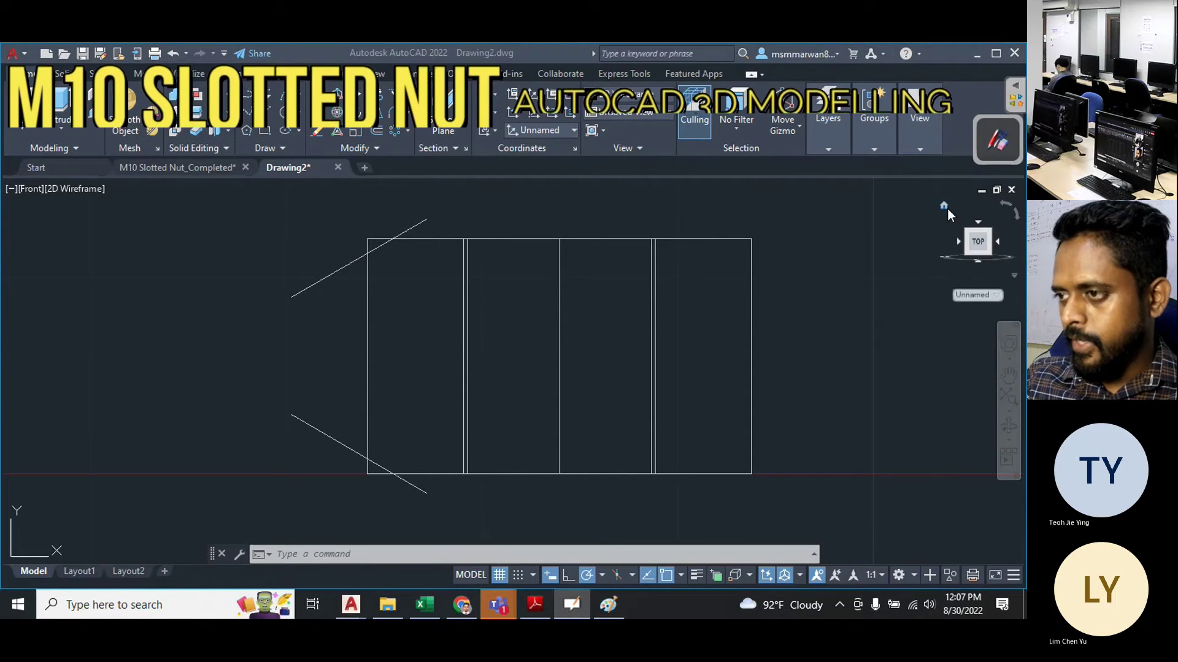
left_click(944, 206)
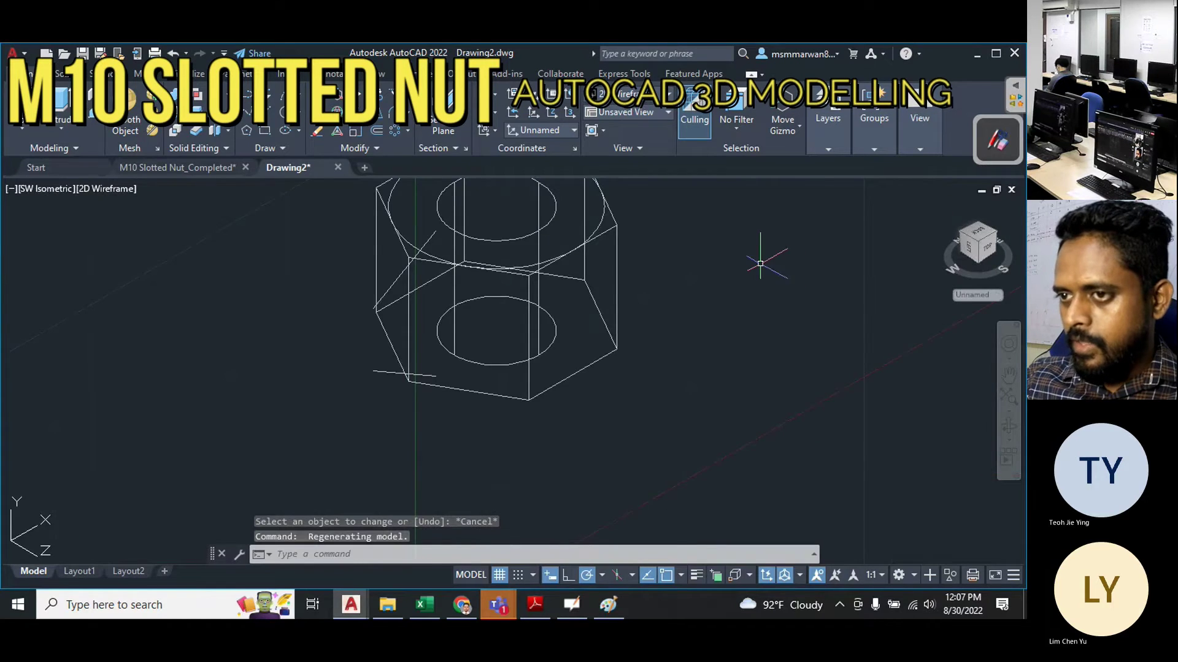
middle_click_drag(762, 255, 768, 373)
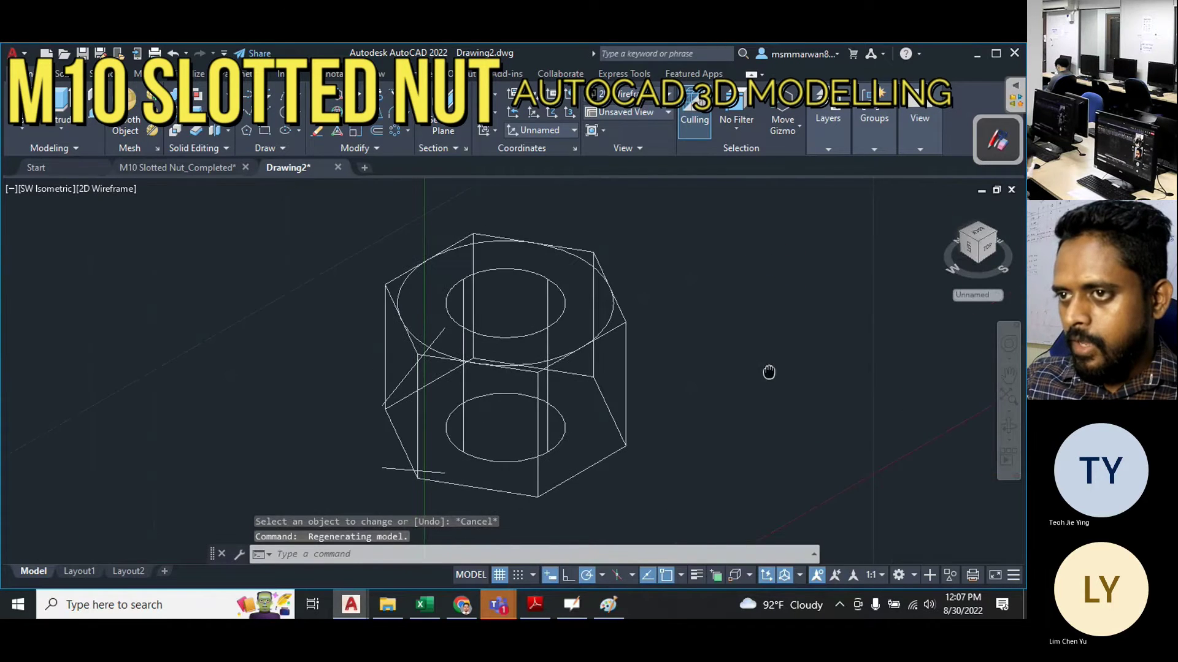
left_click(569, 95)
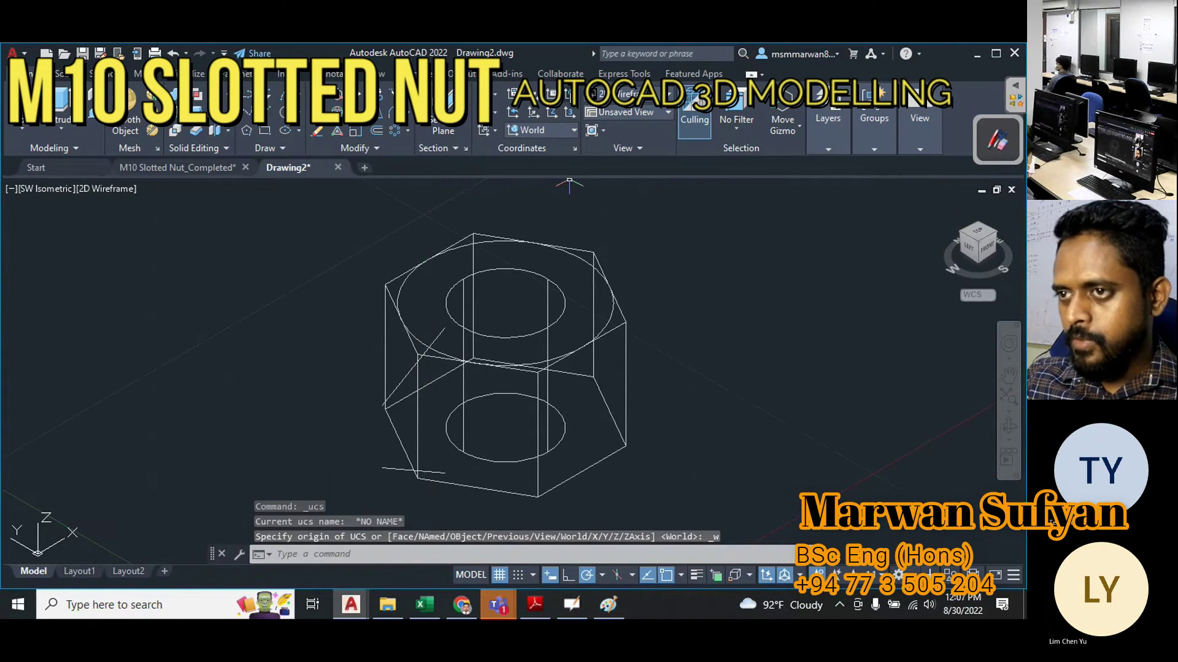
middle_click_drag(460, 508, 478, 452, "shift")
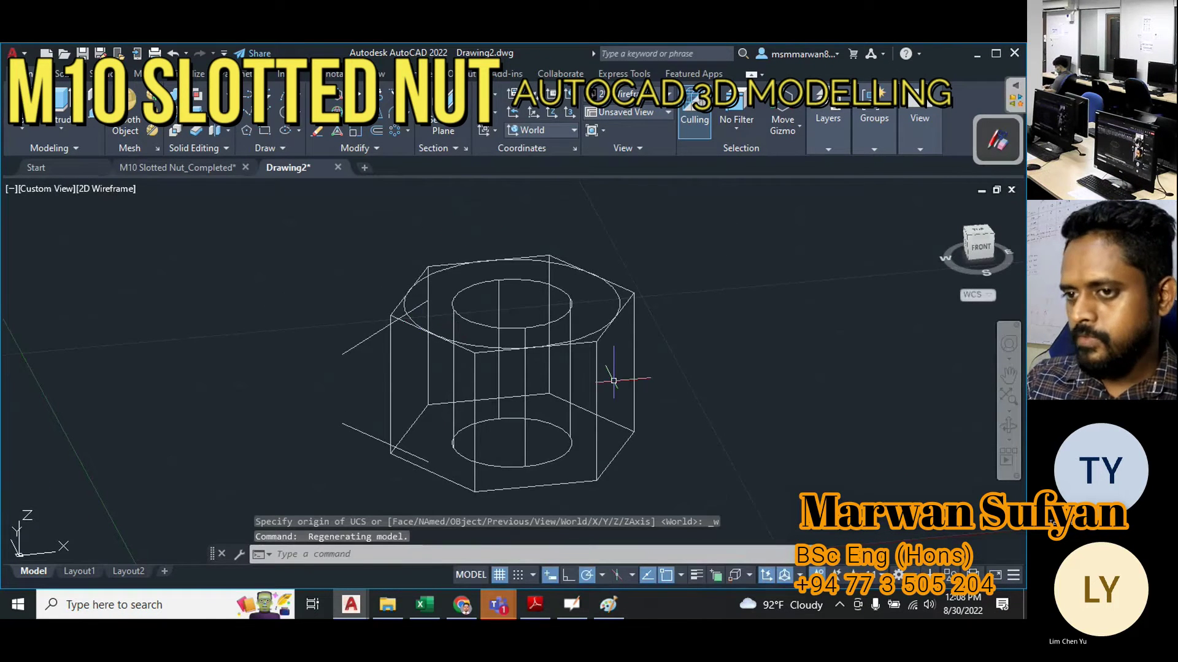
middle_click_drag(462, 402, 476, 410, "shift")
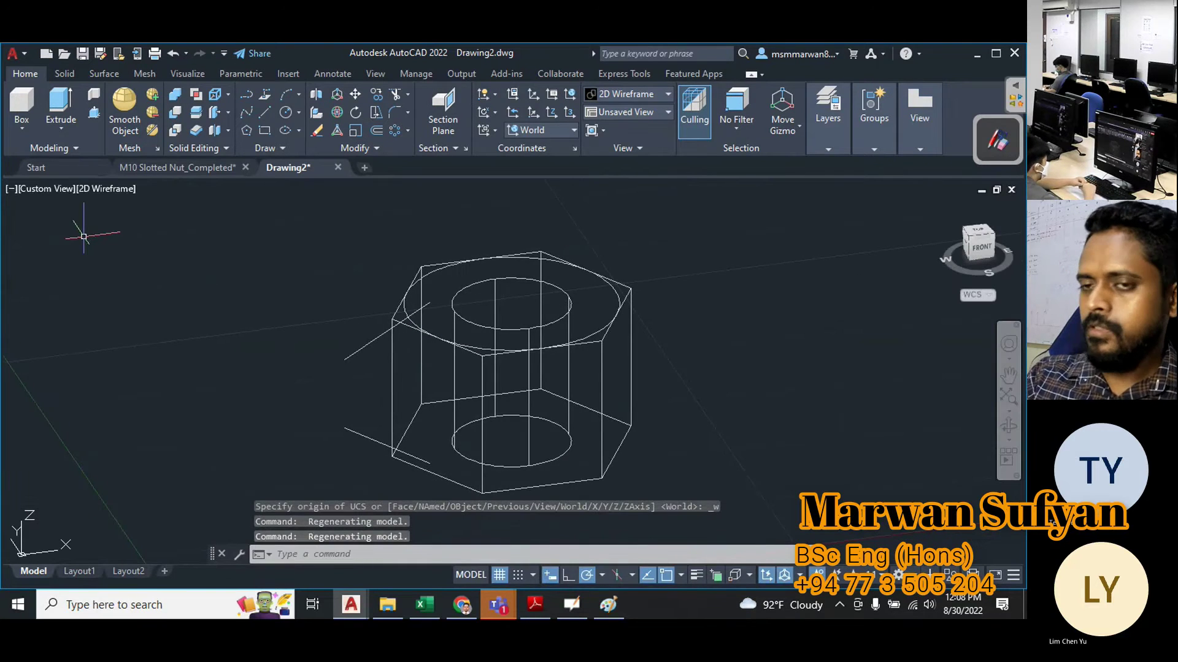
Switch the nut model's visual style from 2D Wireframe to Shaded.
left_click(109, 188)
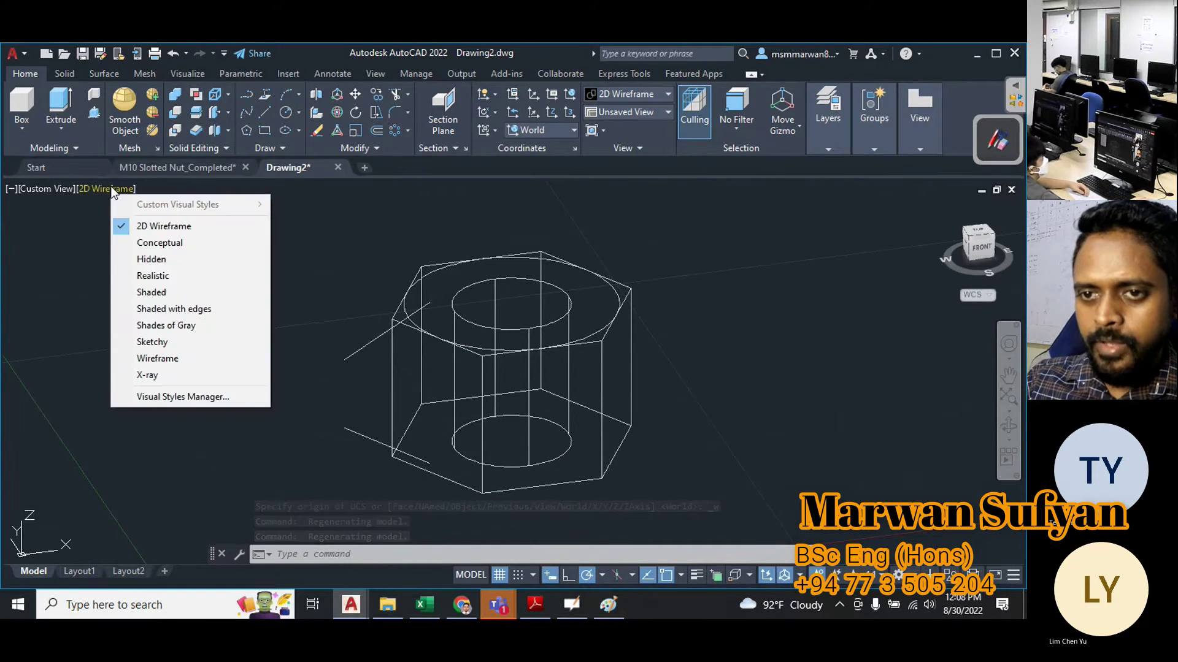
left_click(176, 293)
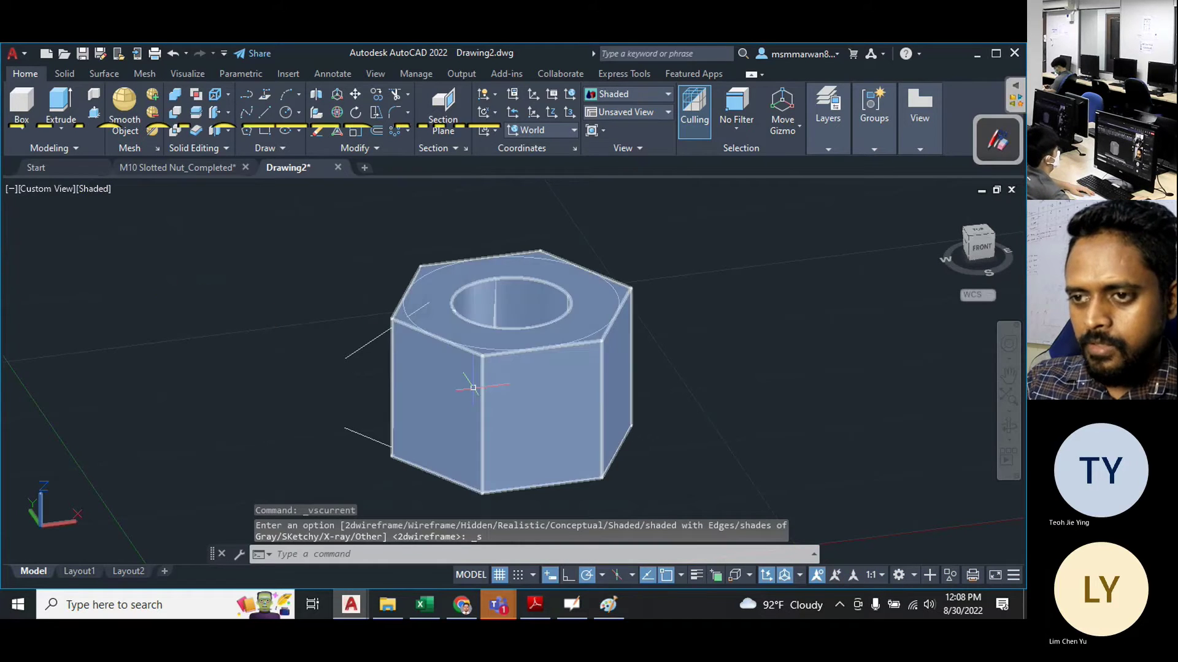
scroll(336, 366, "up", 5)
scroll(336, 367, "down", 4)
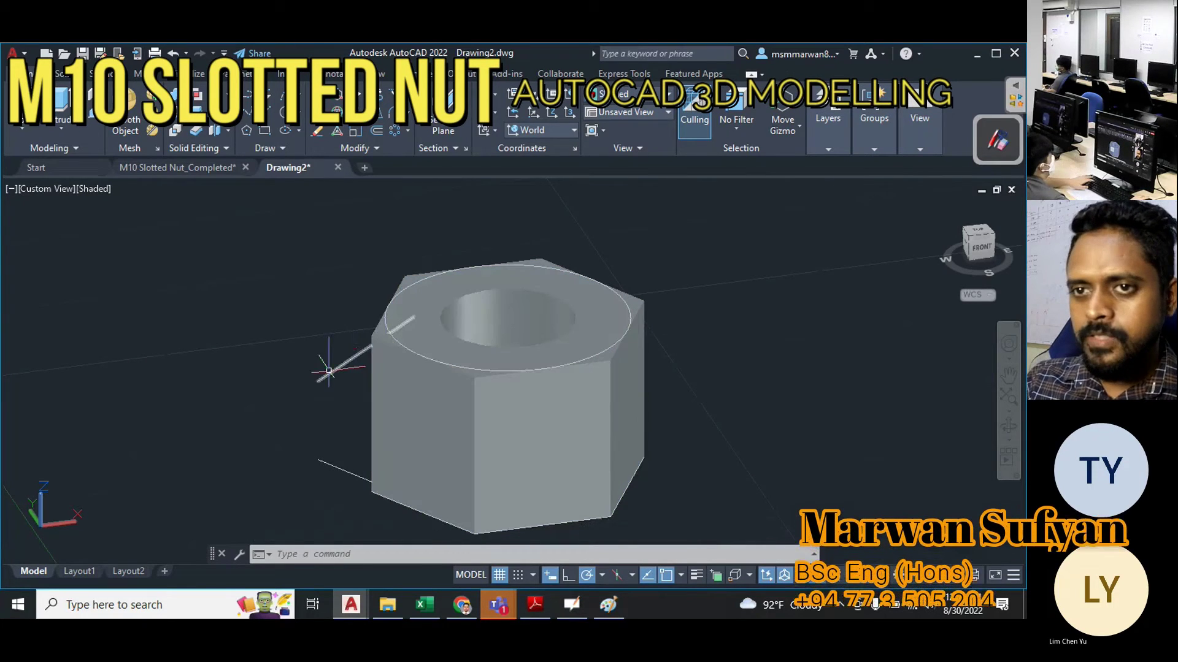
Revolve both inclined lines through 360° about the vertical centre axis of the nut's hole.
left_click(65, 135)
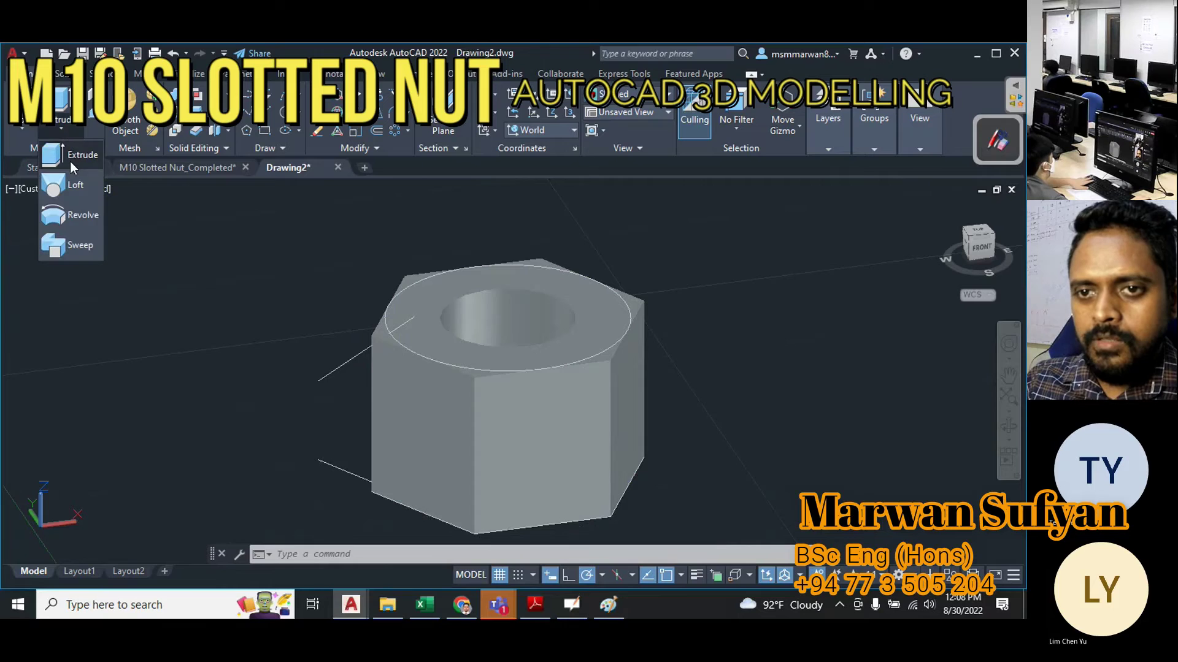
left_click(80, 215)
left_click(330, 396)
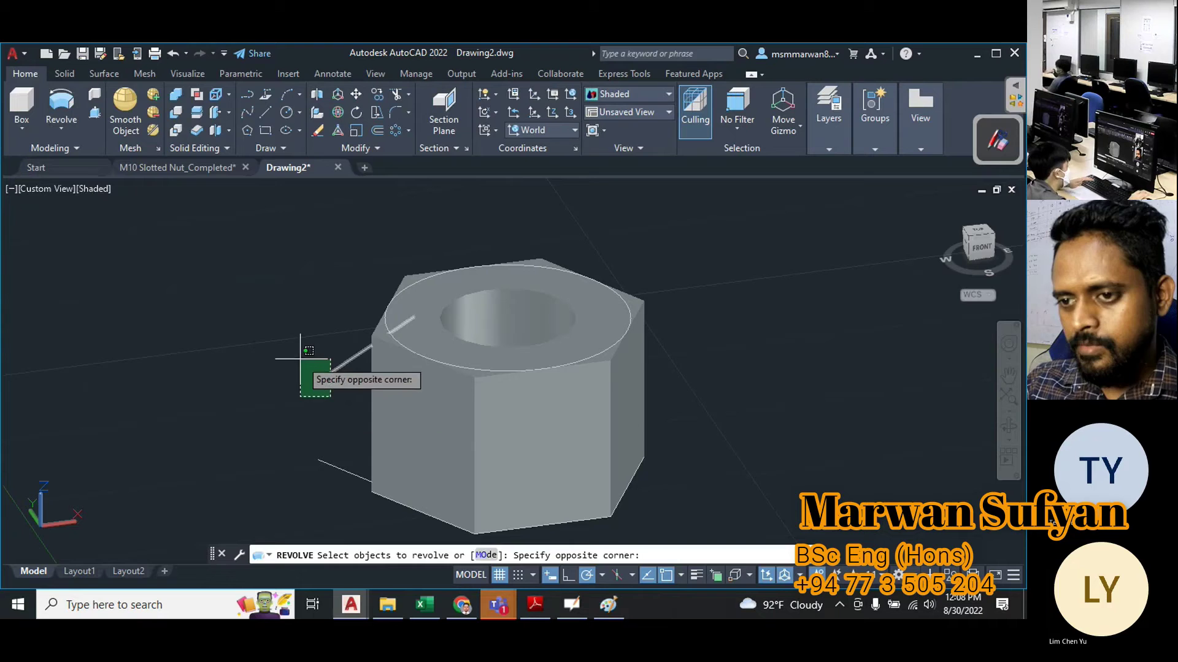
left_click(299, 357)
left_click(327, 496)
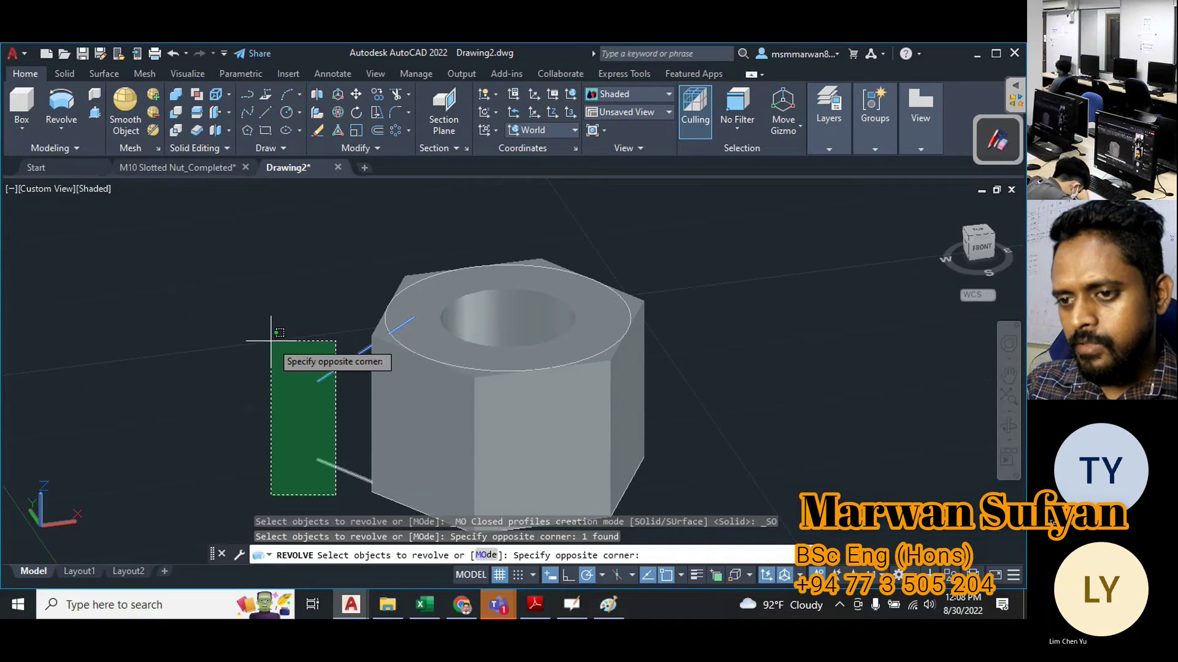
left_click(271, 328)
scroll(343, 393, "down", 4)
middle_click_drag(402, 417, 376, 402, "shift")
scroll(310, 371, "up", 2)
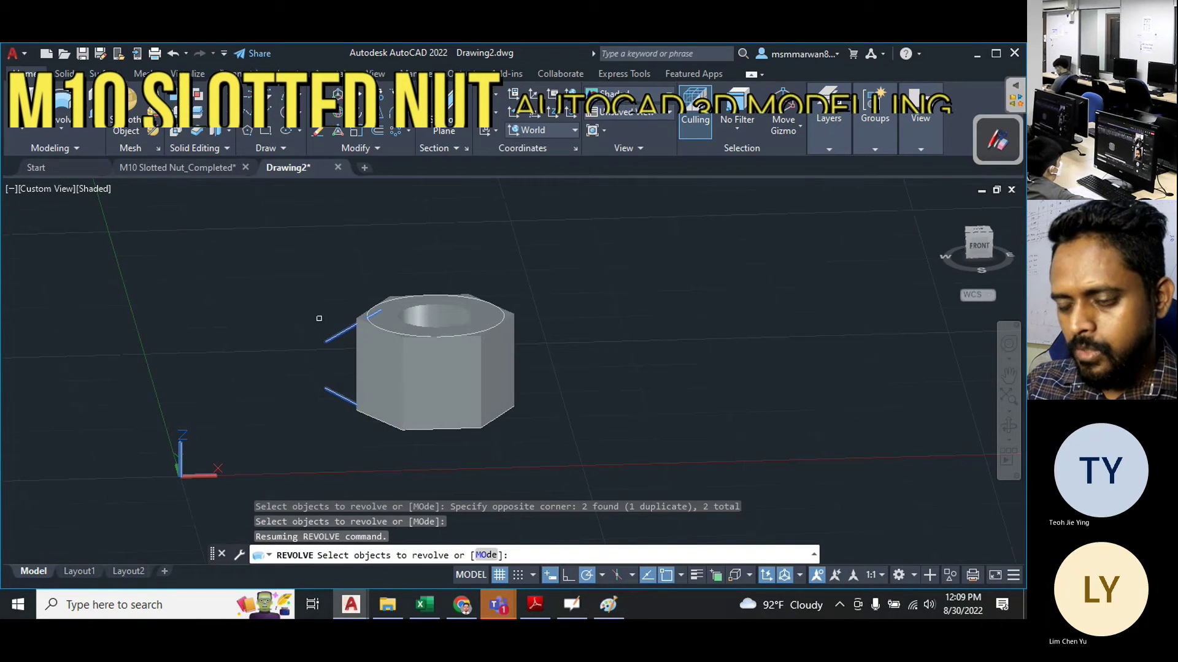
key("Return")
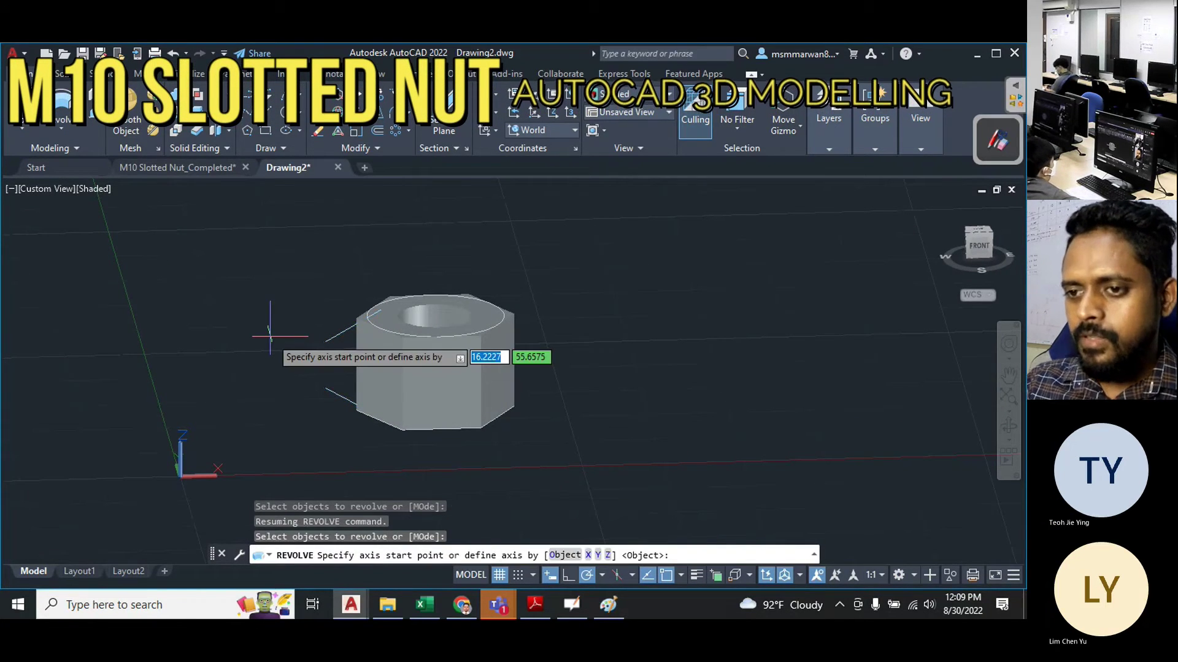
scroll(311, 363, "up", 2)
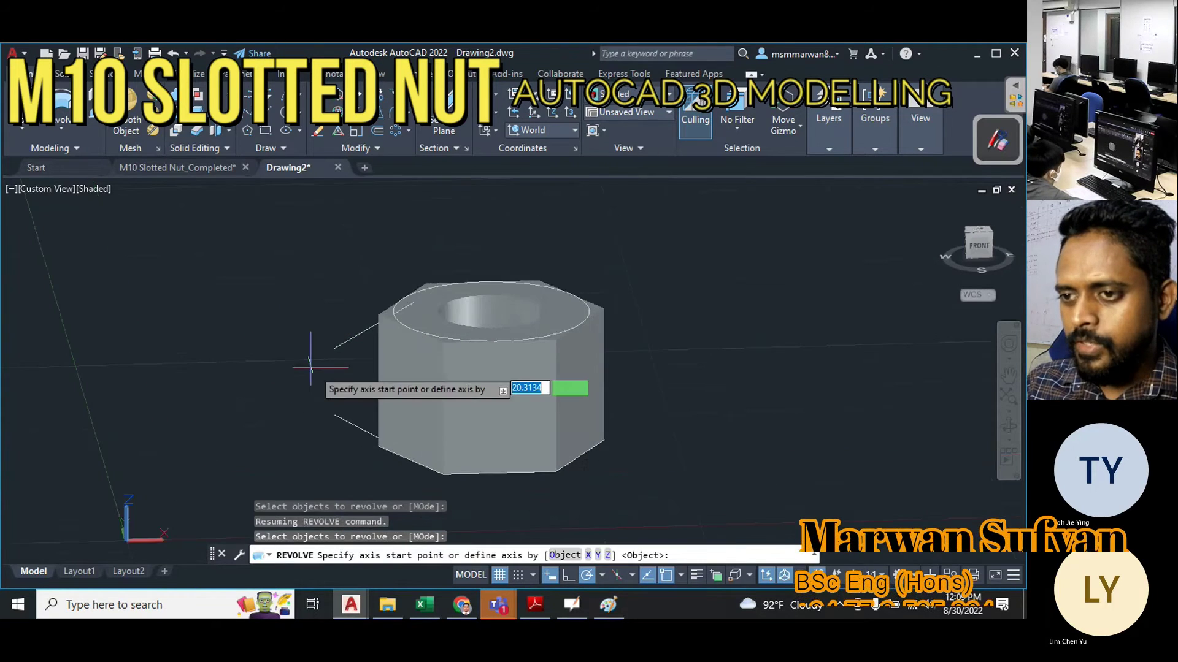
middle_click_drag(329, 370, 382, 432, "shift")
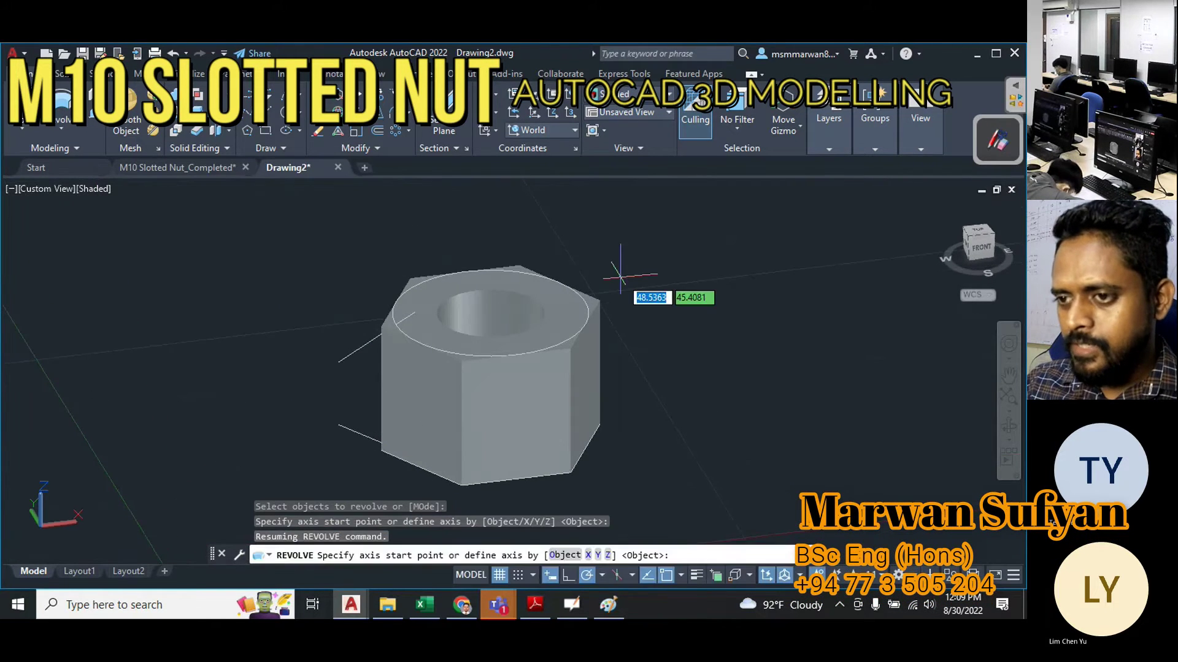
left_click(490, 314)
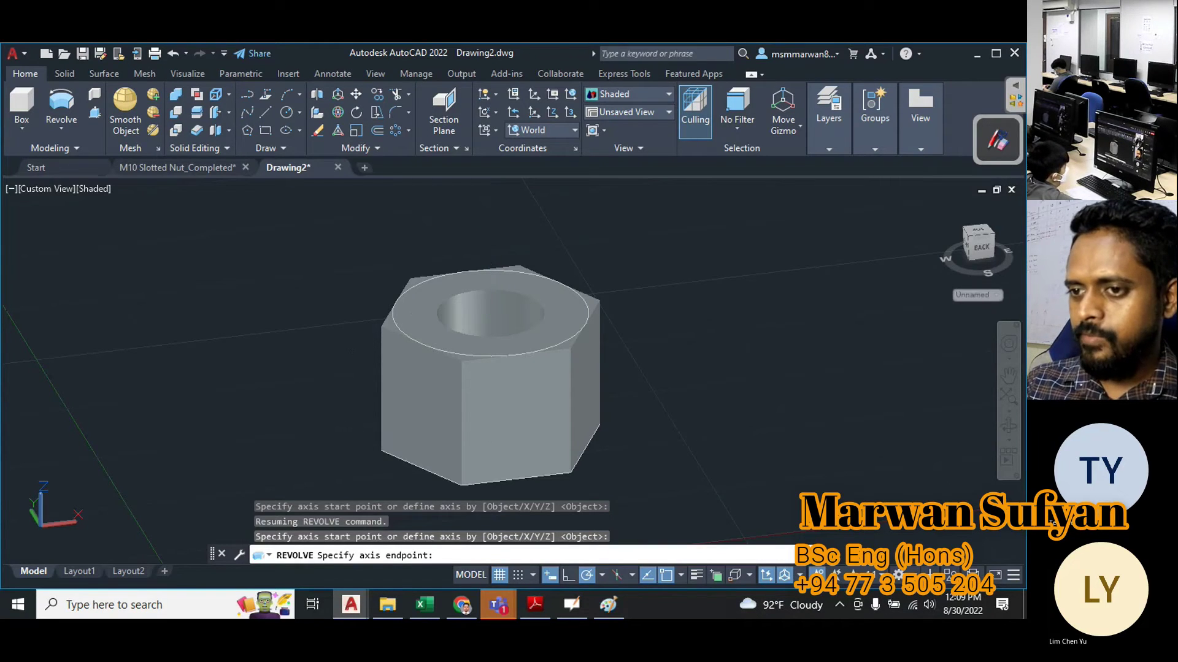
left_click(490, 247)
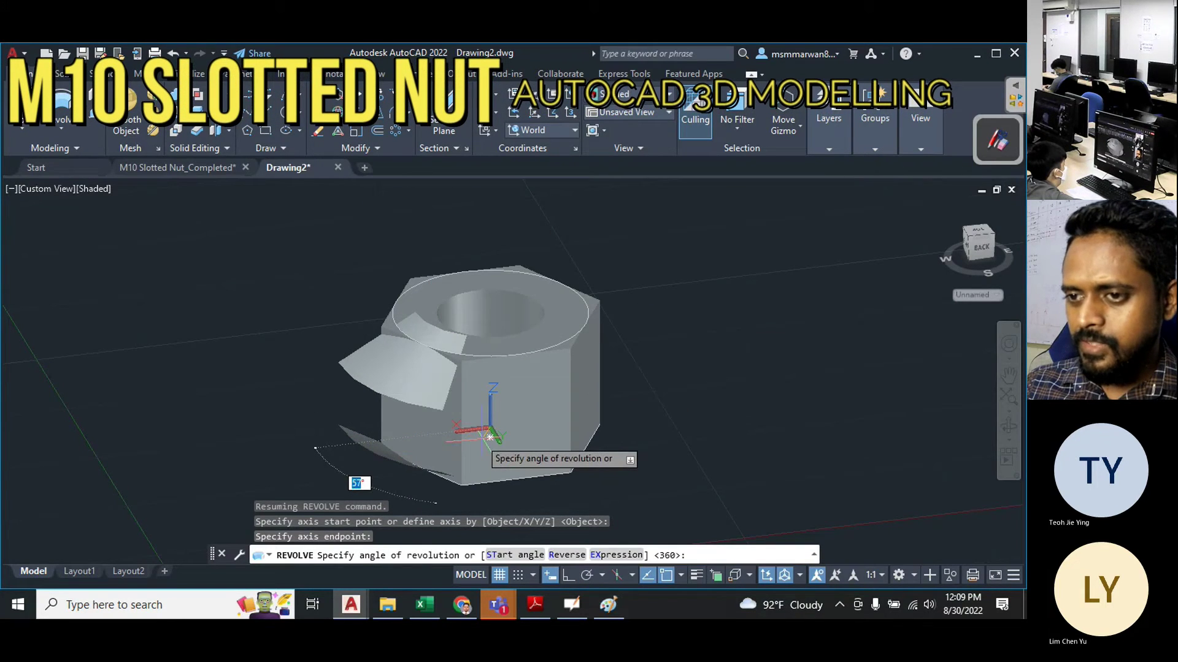
scroll(438, 417, "up", 2)
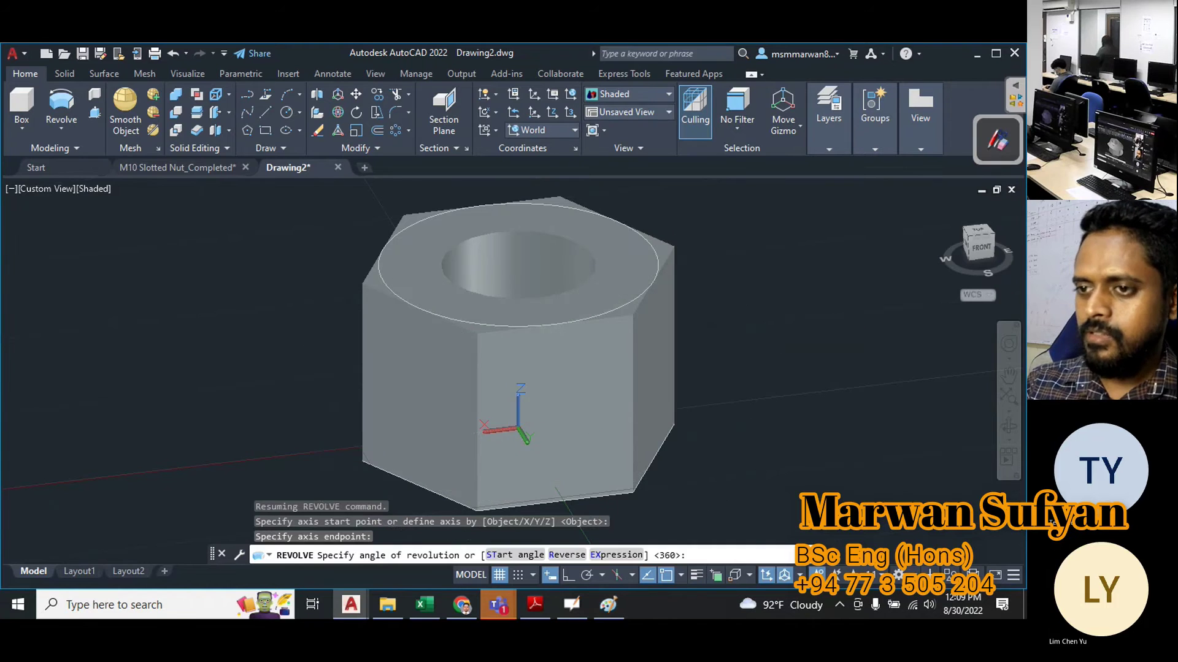
key("Return")
Examine from several sides how the two revolved conical surfaces intersect the corners of the hexagonal nut body.
scroll(518, 272, "down", 3)
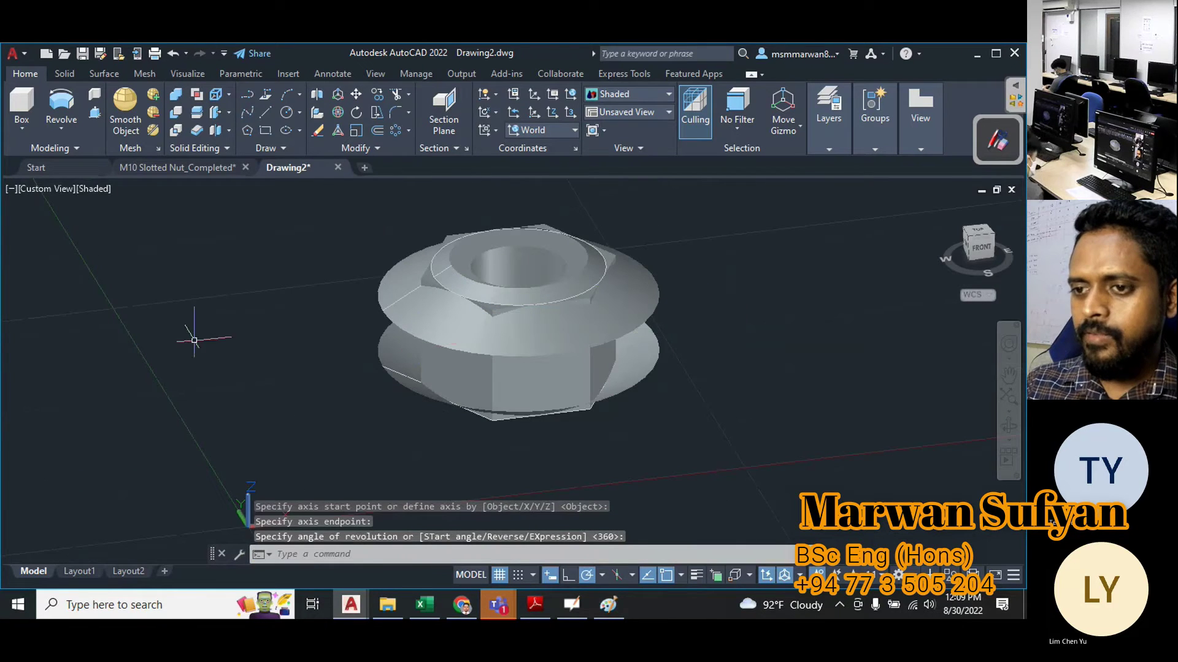
left_click(194, 339)
left_click(260, 355)
scroll(603, 412, "up", 5)
middle_click_drag(603, 412, 392, 313, "shift")
scroll(393, 313, "up", 4)
scroll(610, 287, "down", 4)
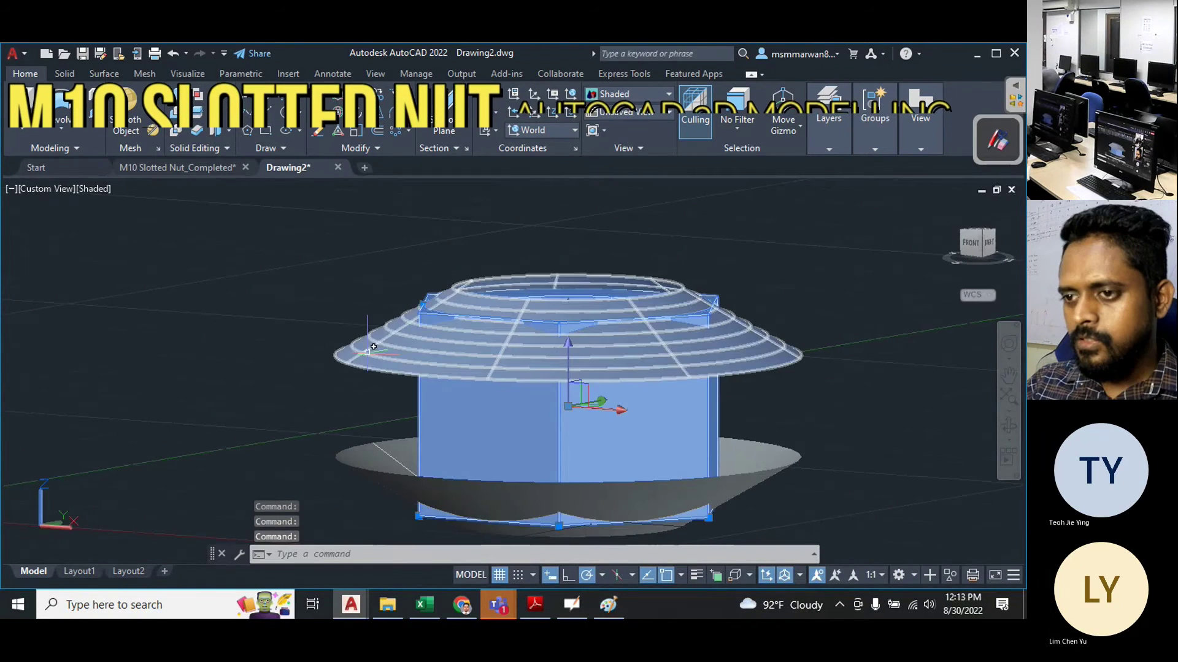
middle_click_drag(360, 336, 487, 374, "shift")
key("Escape")
scroll(382, 383, "down", 3)
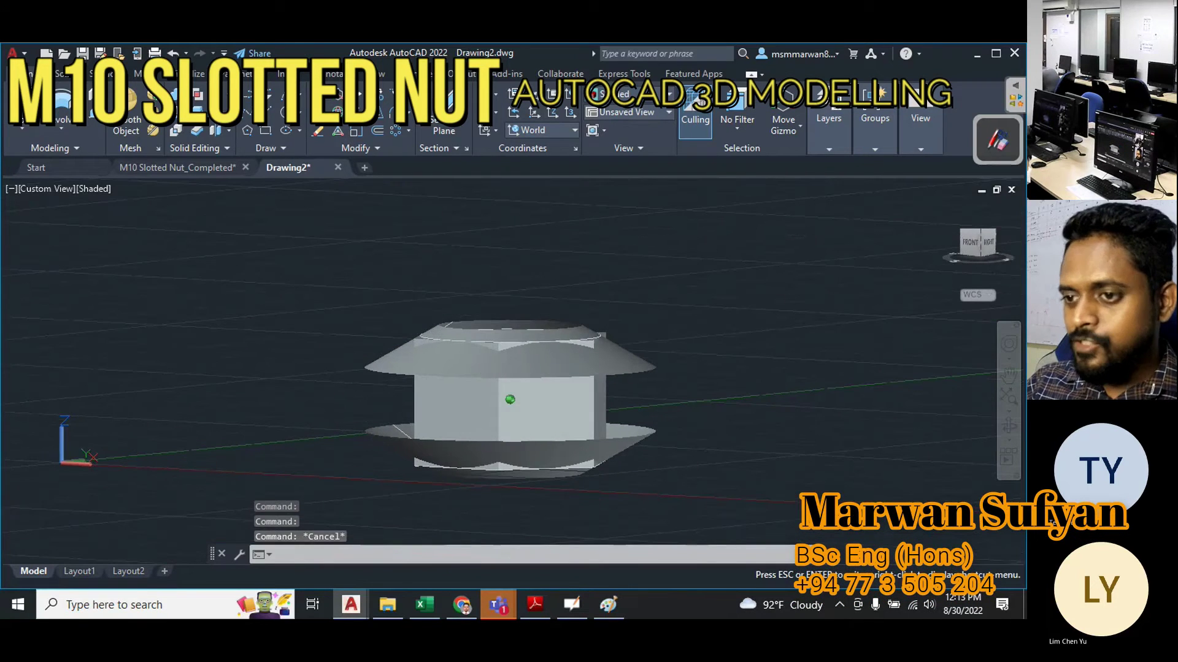
scroll(432, 402, "up", 2)
left_click(396, 432)
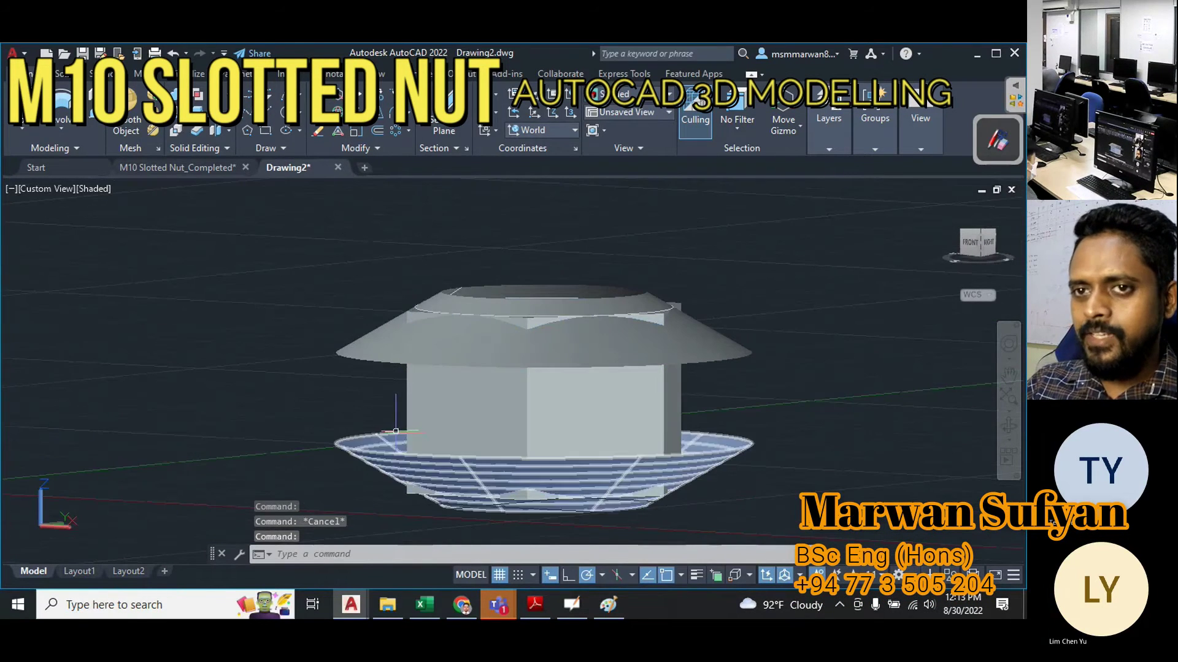
Slice the hexagonal nut body with the upper conical surface as the cutting surface, keeping both sides.
left_click(68, 75)
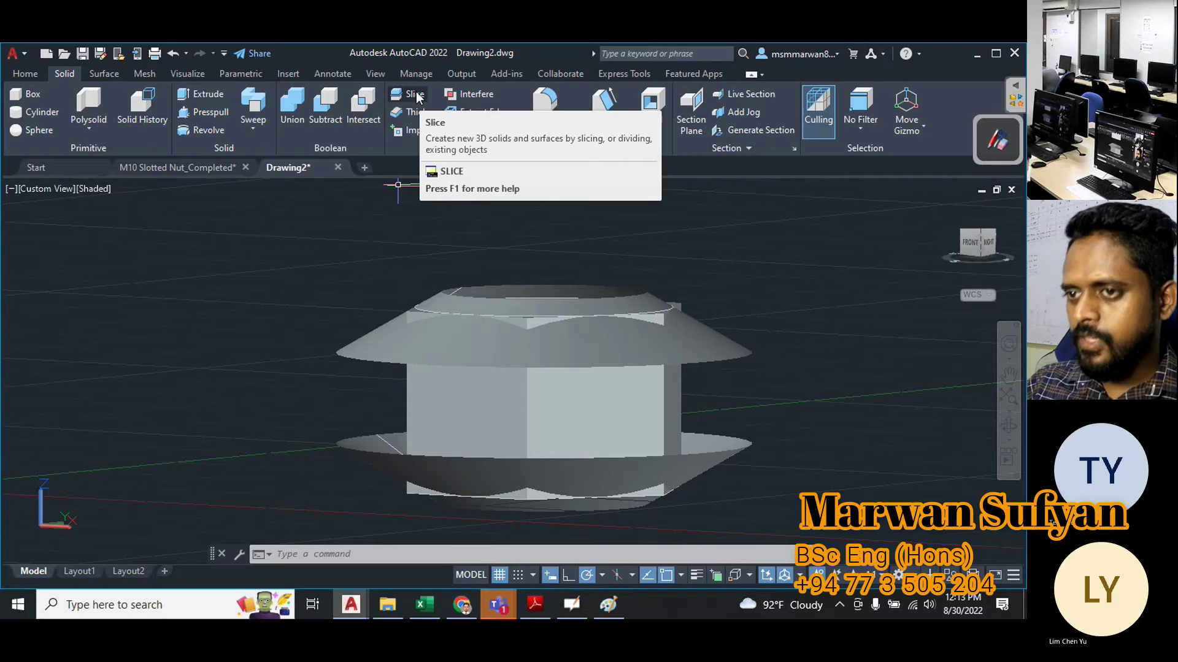
left_click(415, 95)
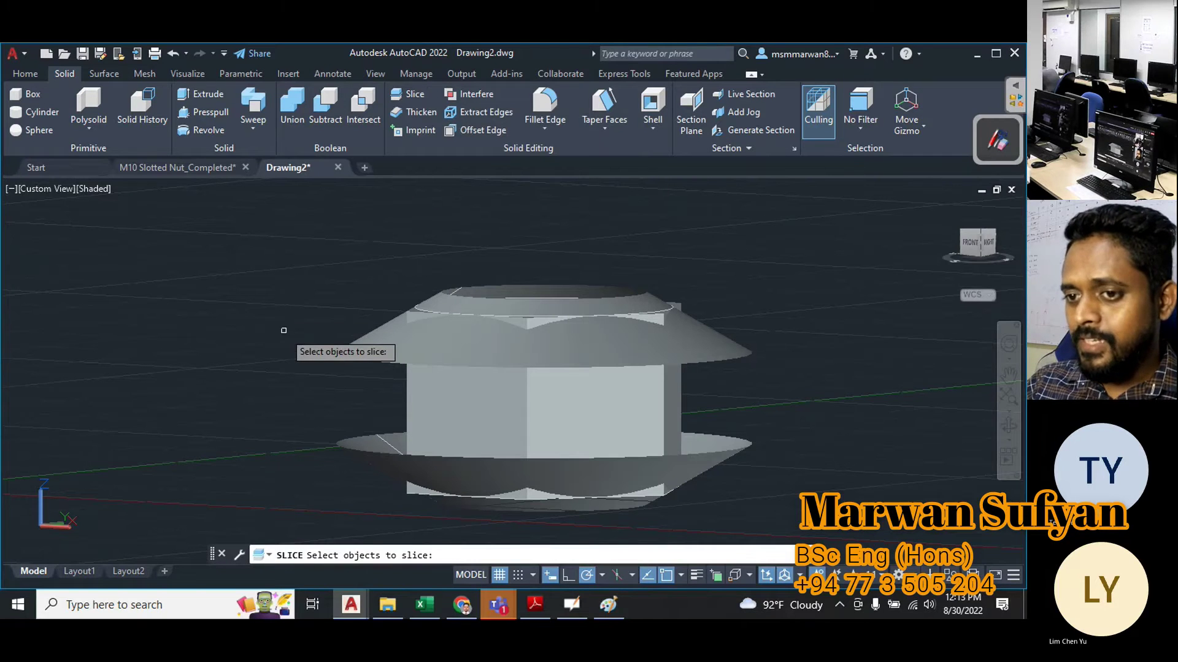
left_click(409, 400)
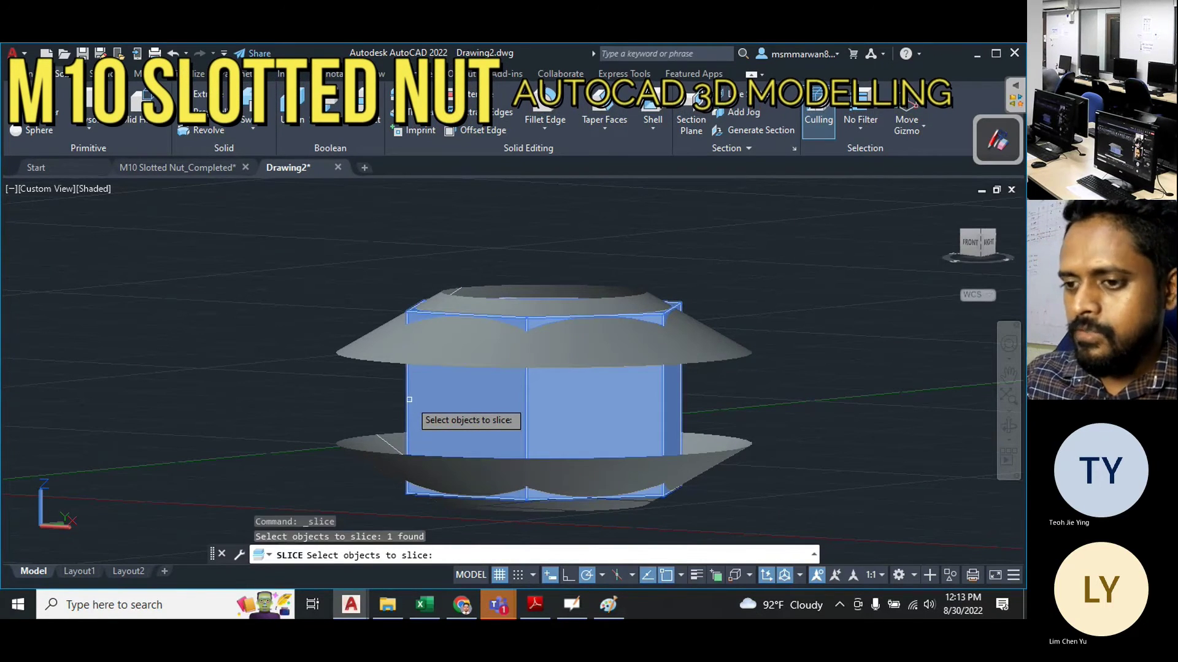
key("Return")
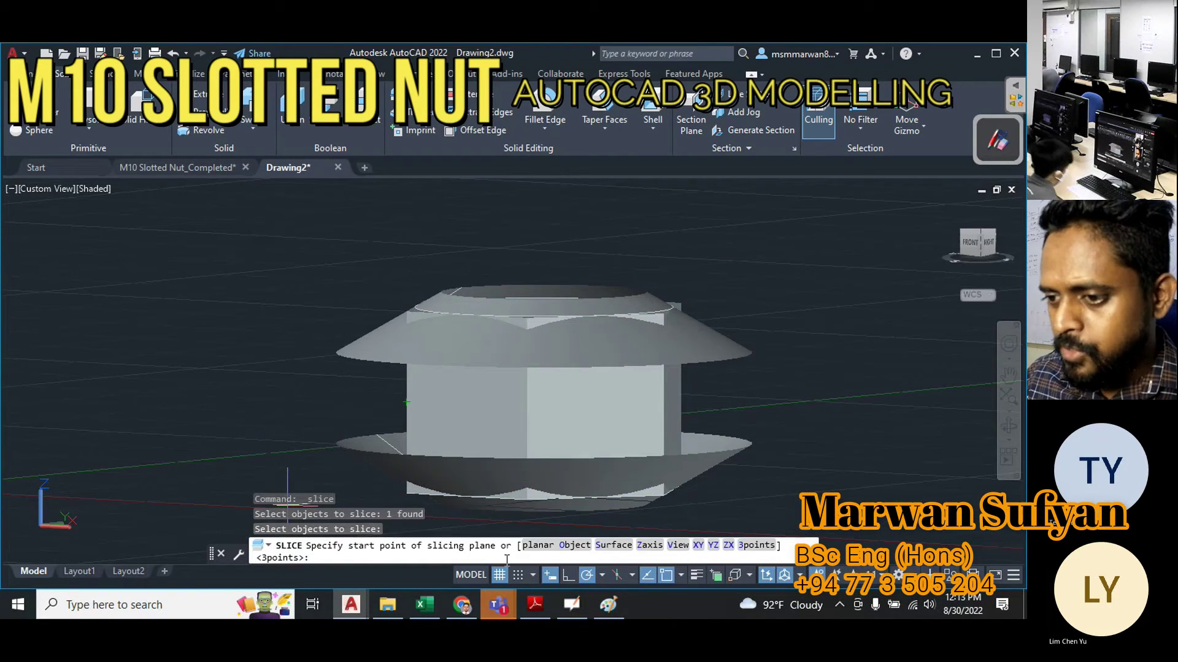
left_click(613, 549)
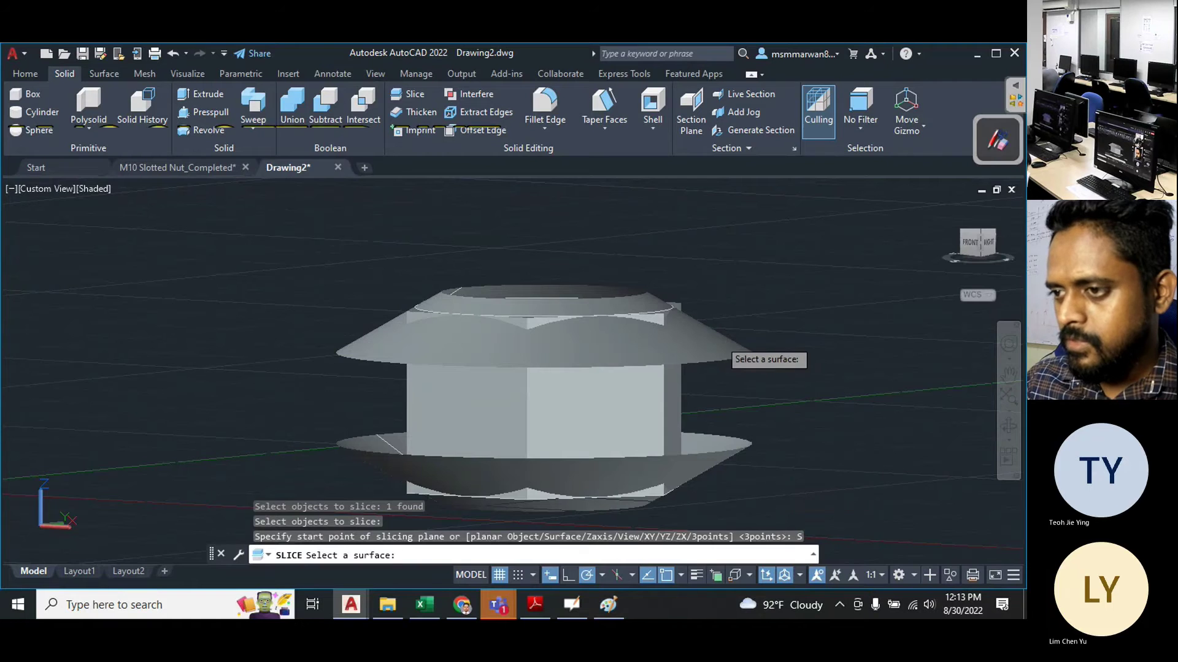
left_click(718, 338)
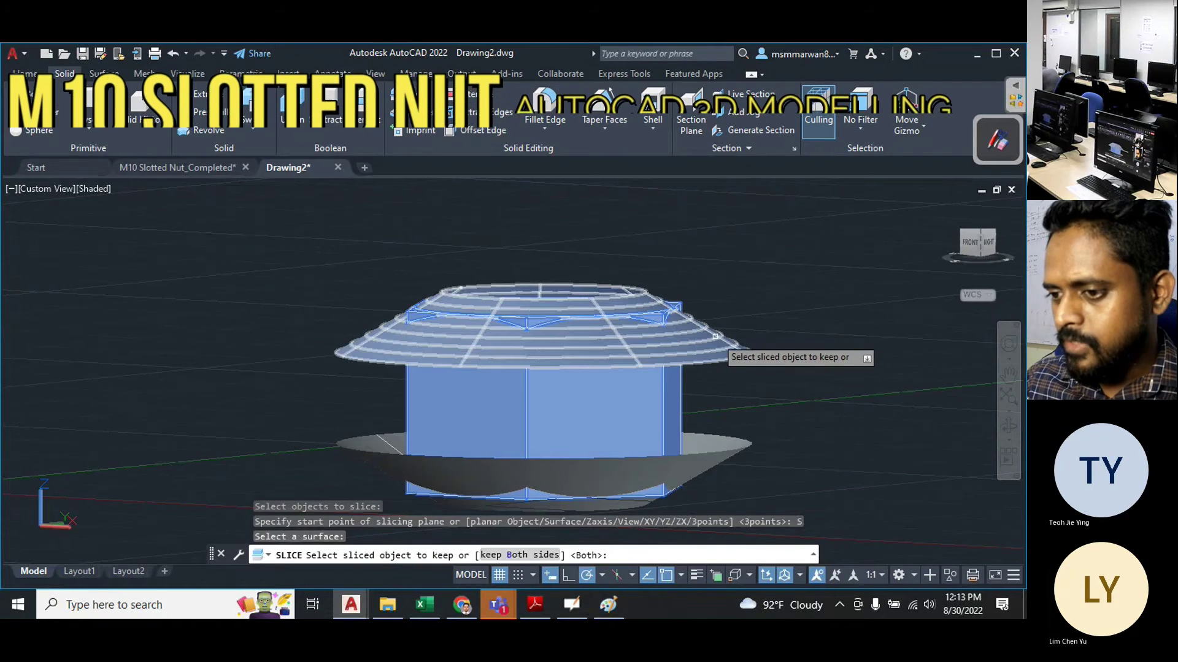
left_click(492, 556)
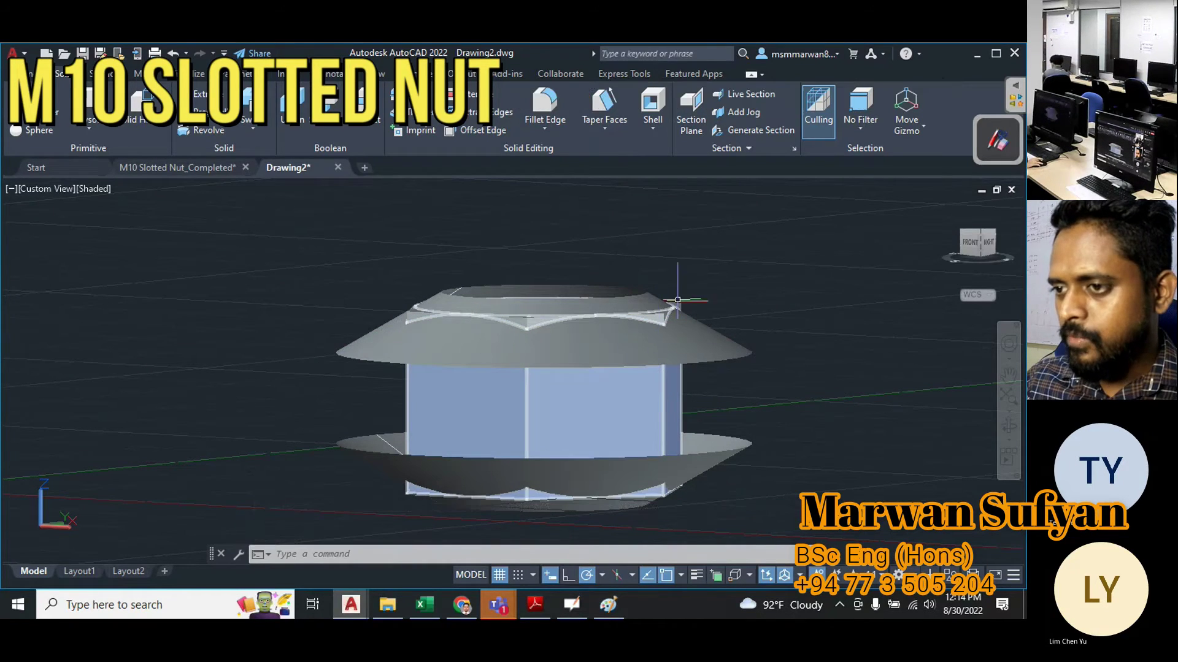
Delete the upper conical surface and the sliced-off corner pieces at the nut body's top edge.
left_click(736, 310)
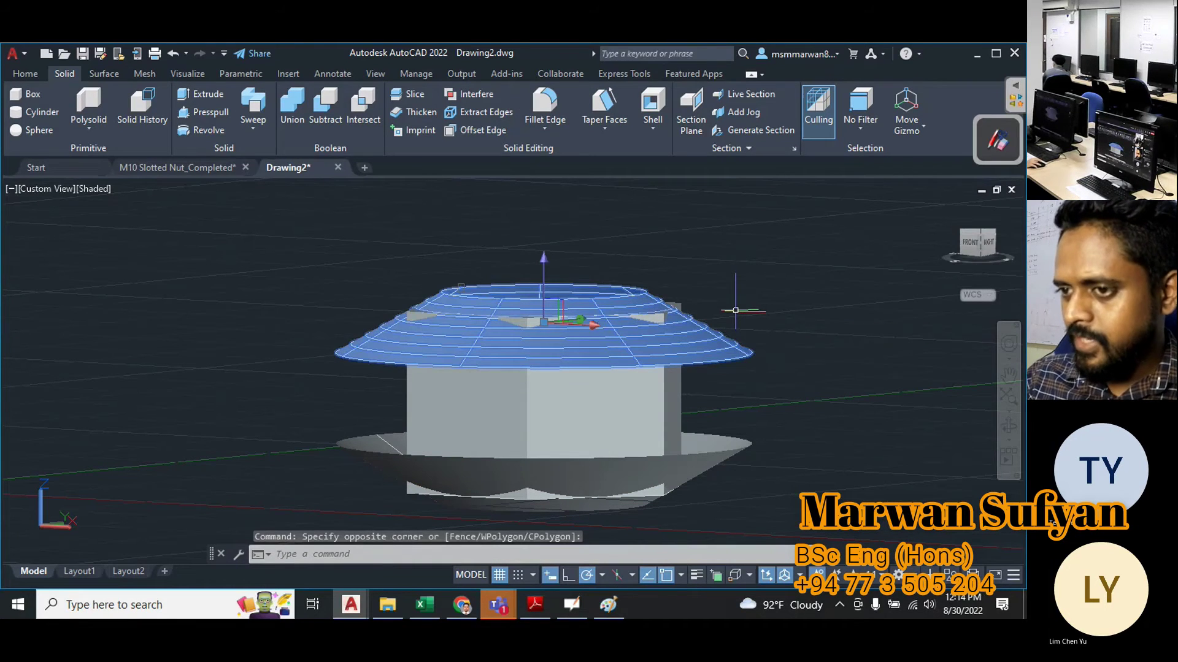
key("Delete")
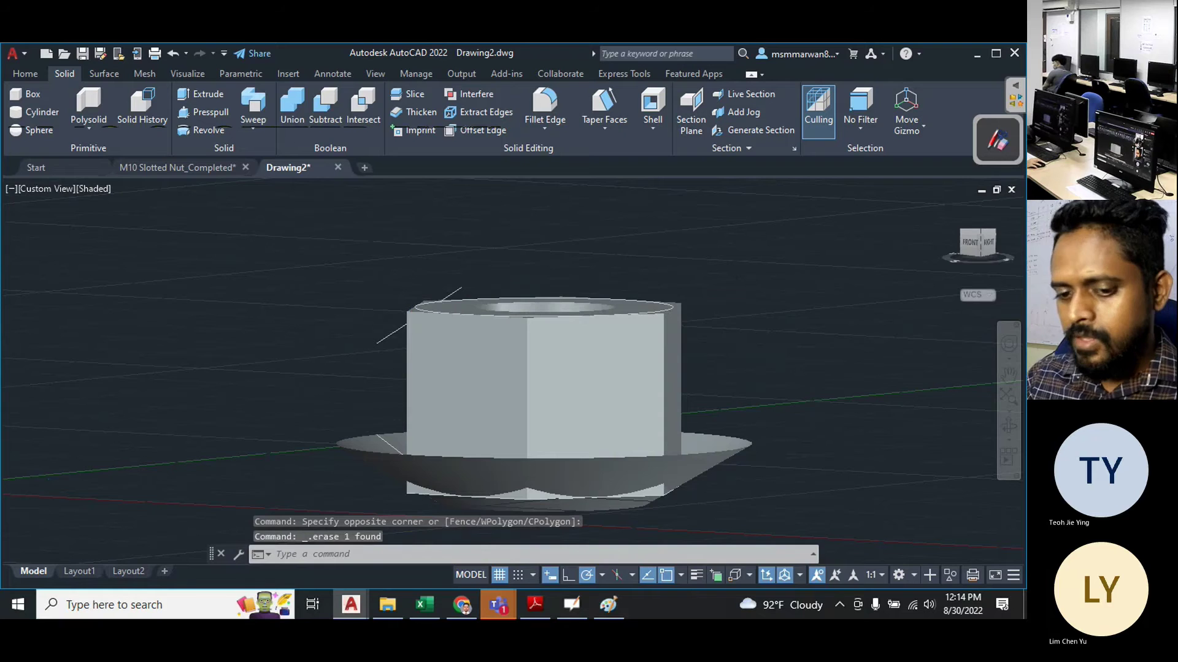
scroll(675, 302, "up", 3)
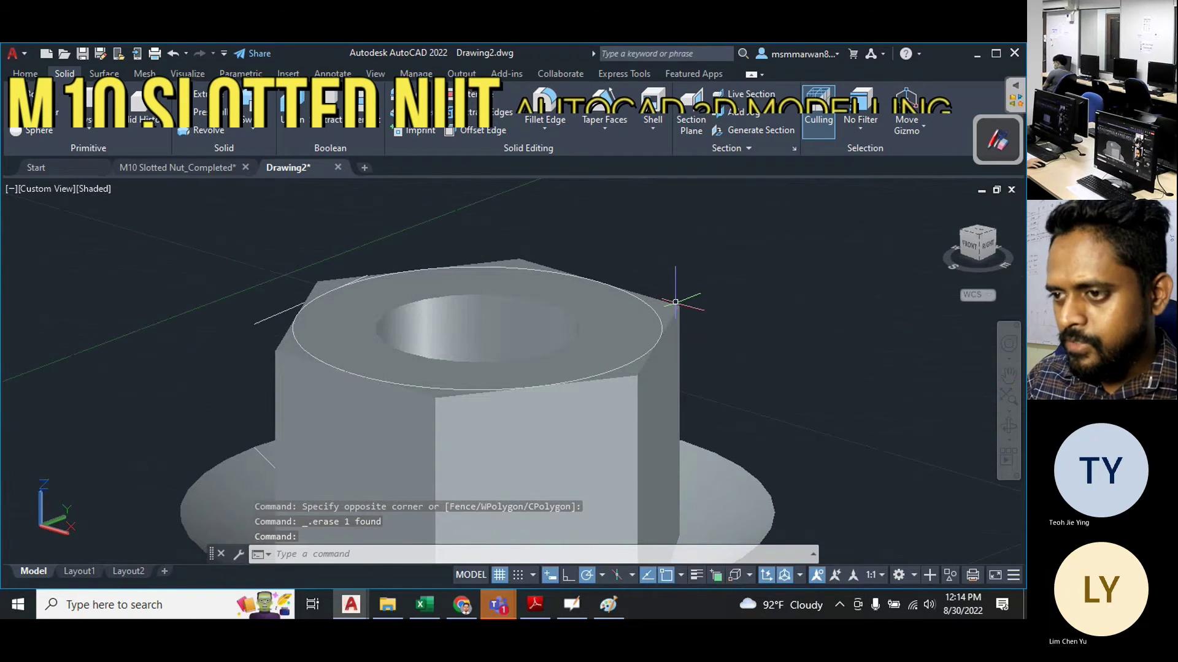
left_click(675, 302)
middle_click_drag(634, 384, 614, 368, "shift")
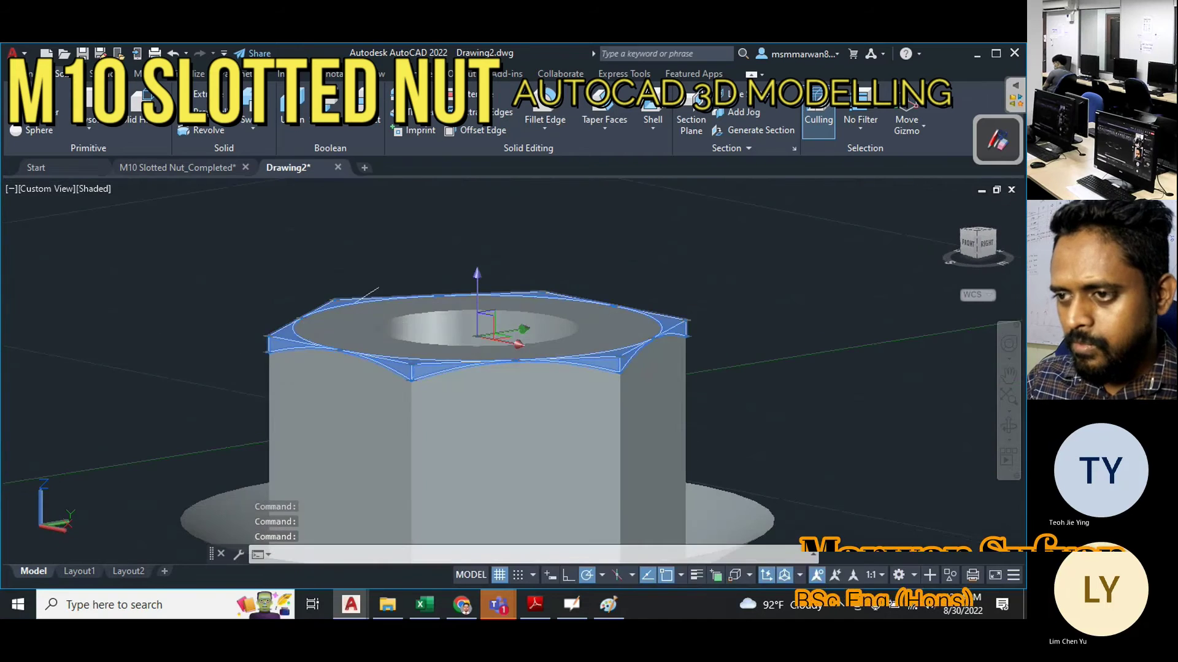
key("Escape")
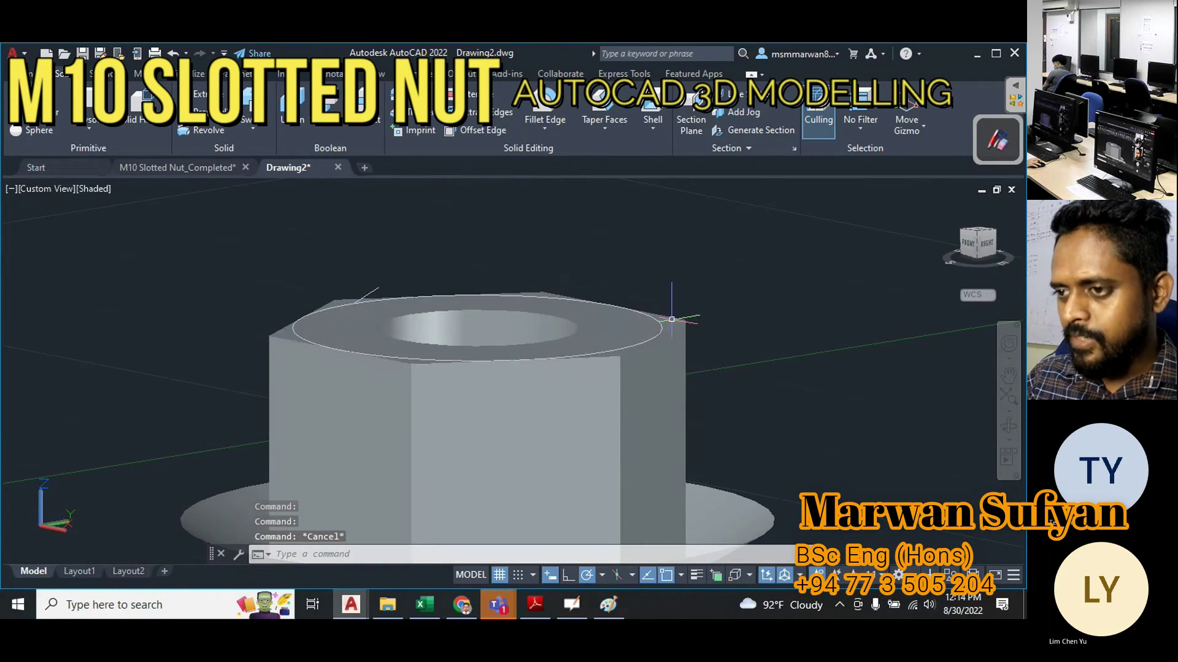
left_click(674, 319)
key("Delete")
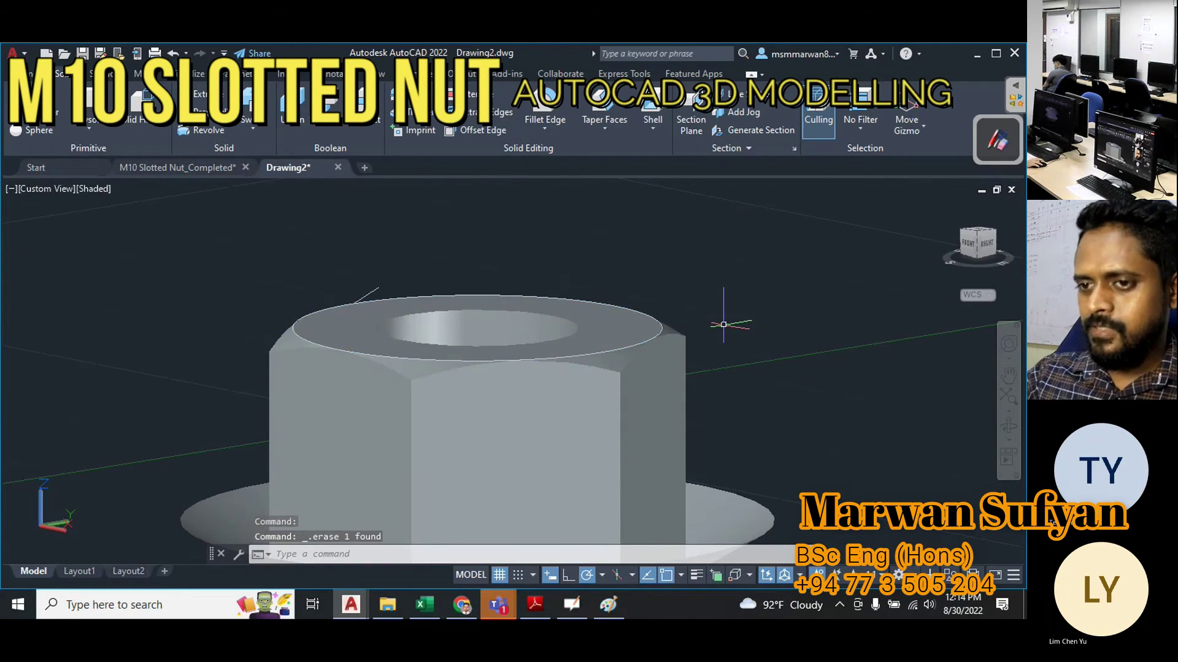
Slice the hexagonal nut body with the lower conical surface as the cutting surface, keeping both sides.
scroll(670, 244, "down", 4)
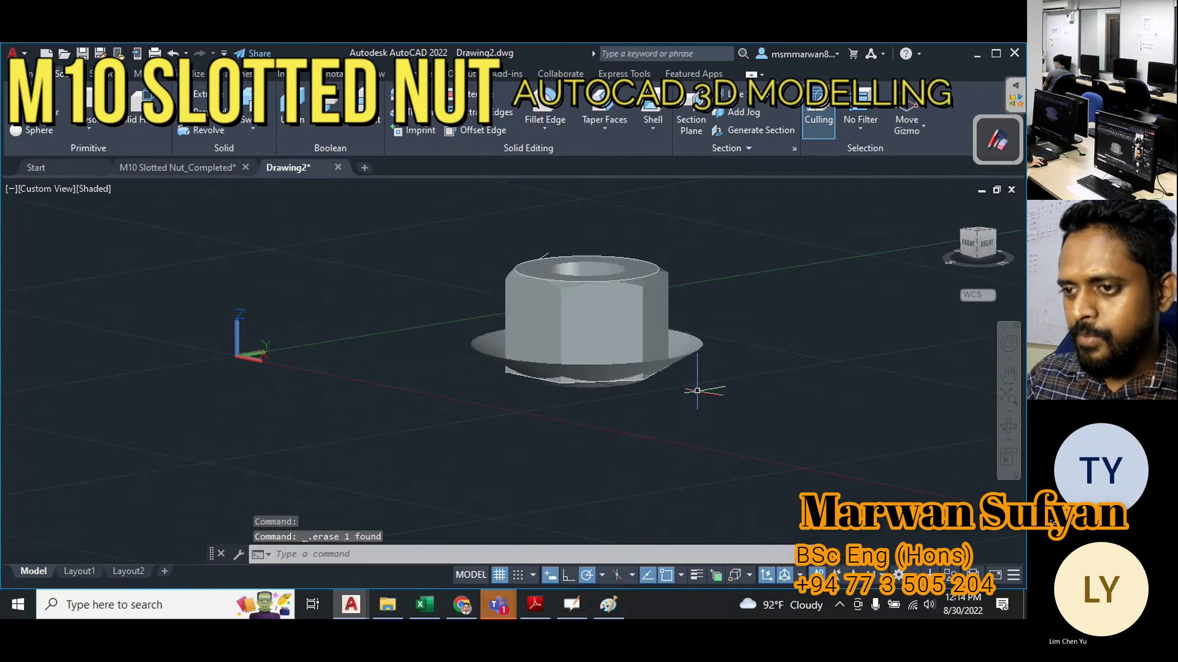
scroll(609, 391, "up", 2)
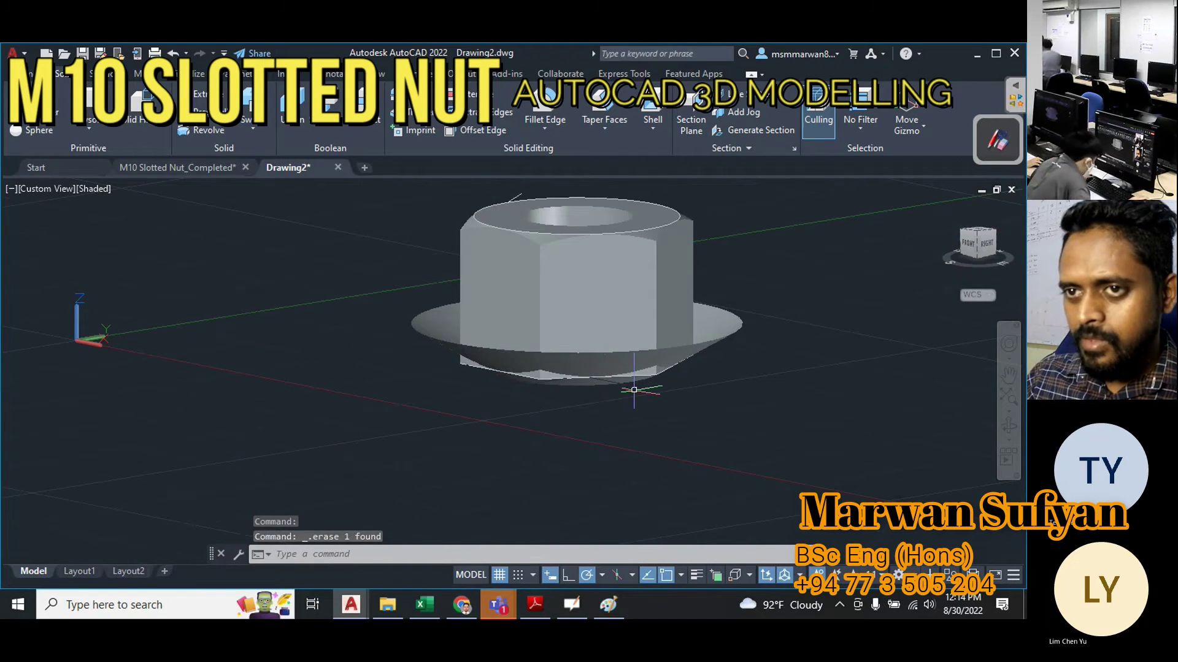
middle_click_drag(635, 390, 582, 422)
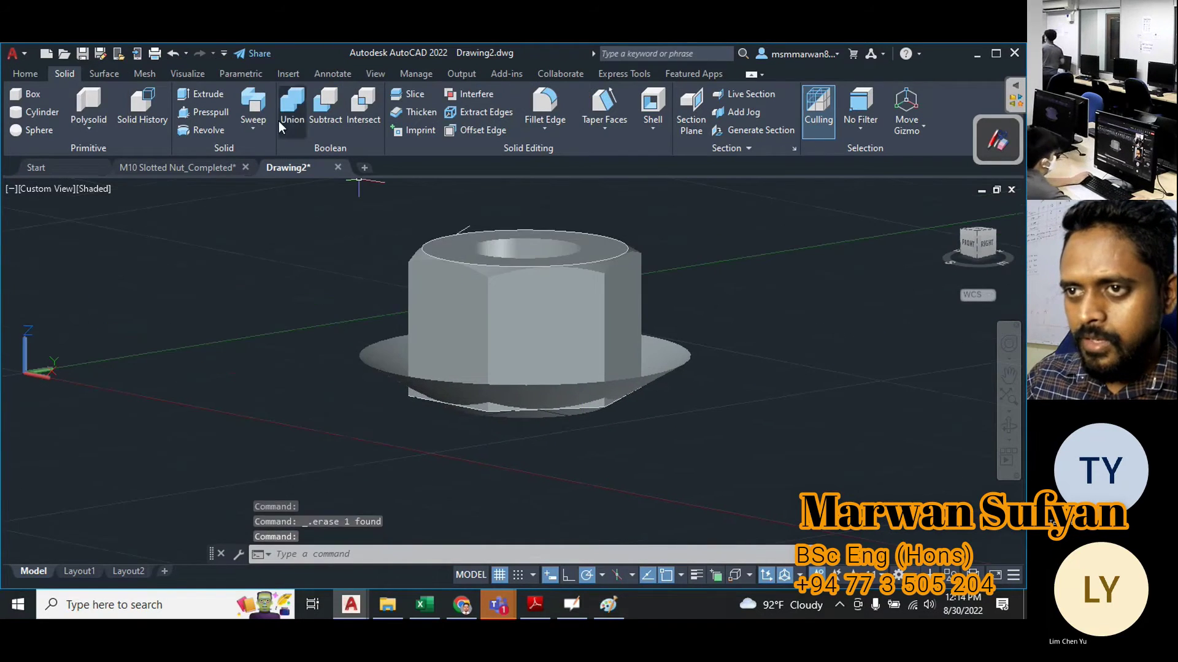
left_click(414, 94)
left_click(592, 312)
key("Return")
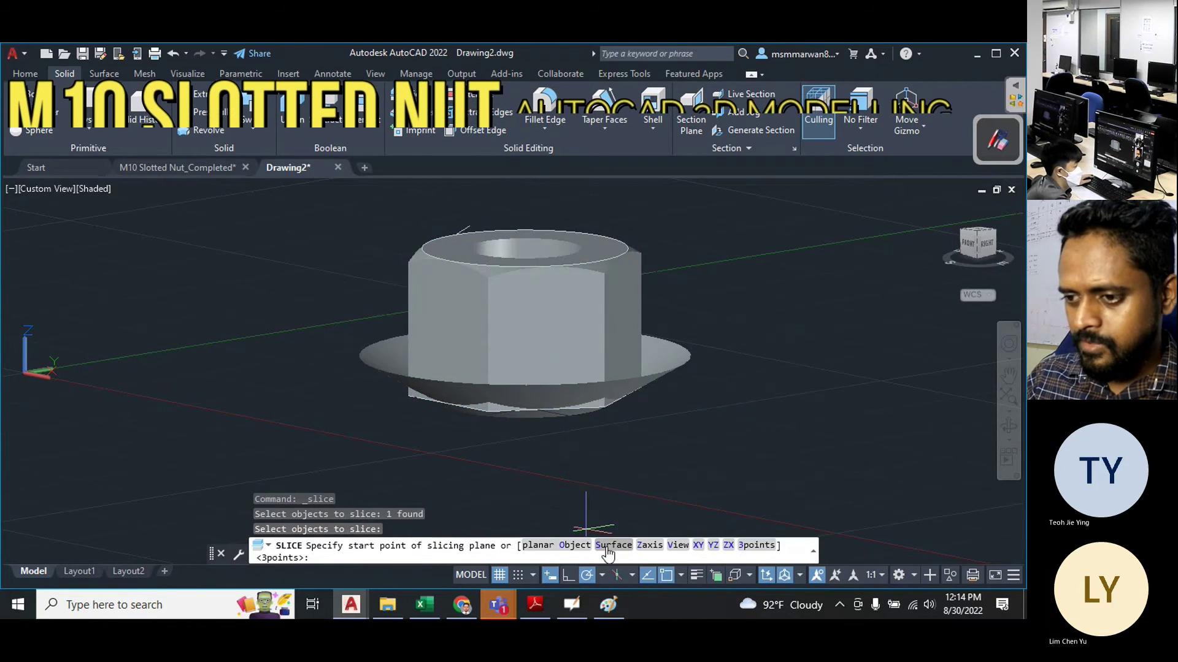
left_click(607, 547)
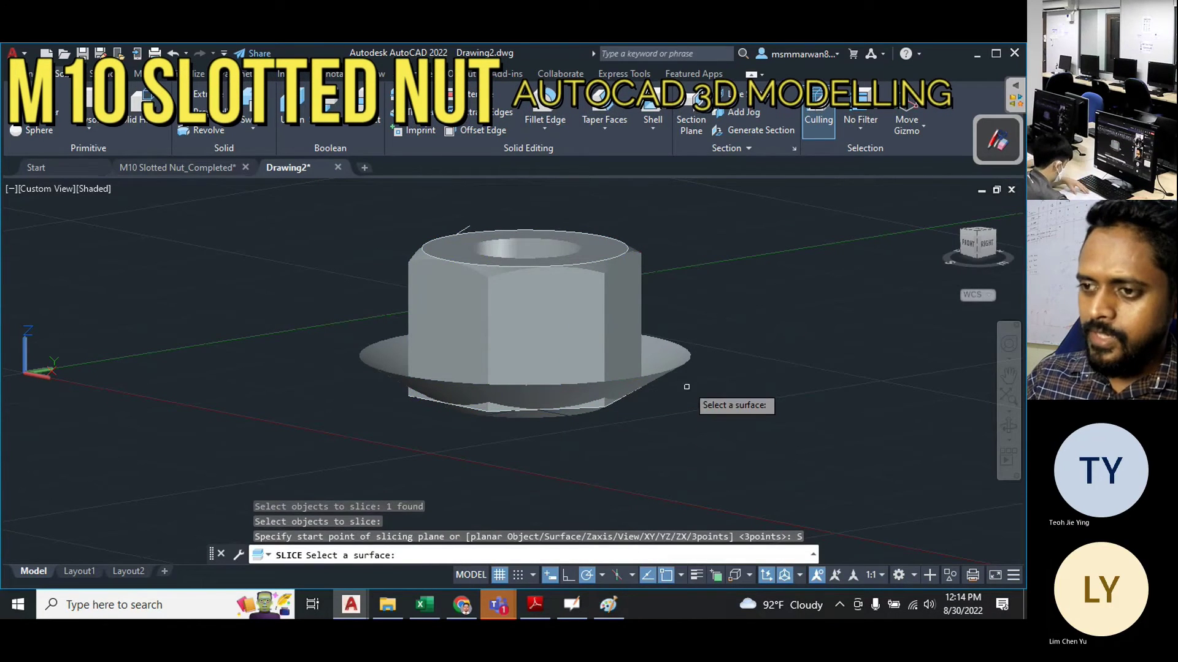
left_click(686, 386)
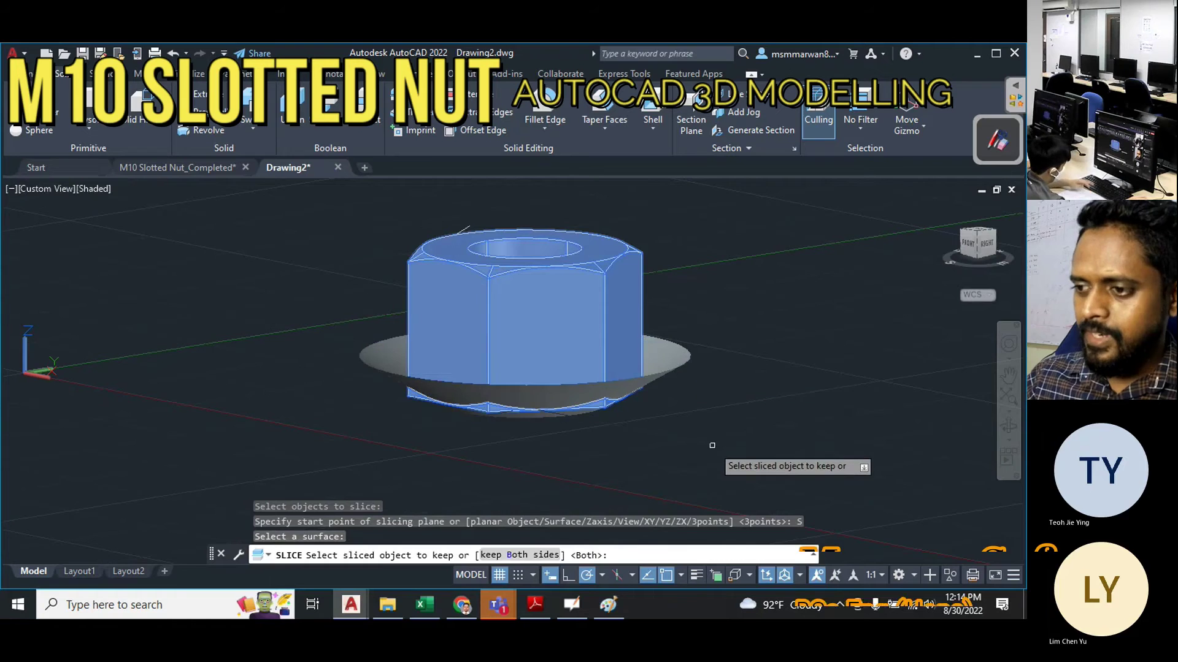
left_click(534, 557)
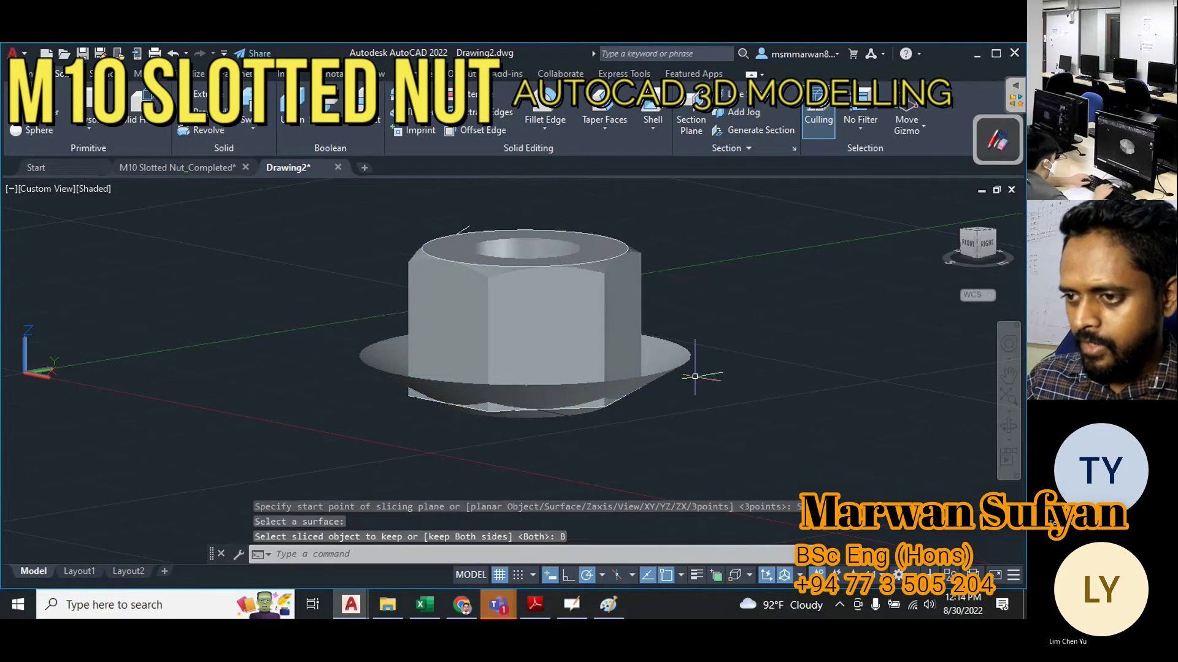
Delete the lower conical surface and the sliced-off corner pieces at the nut body's bottom edge.
left_click(682, 347)
key("Delete")
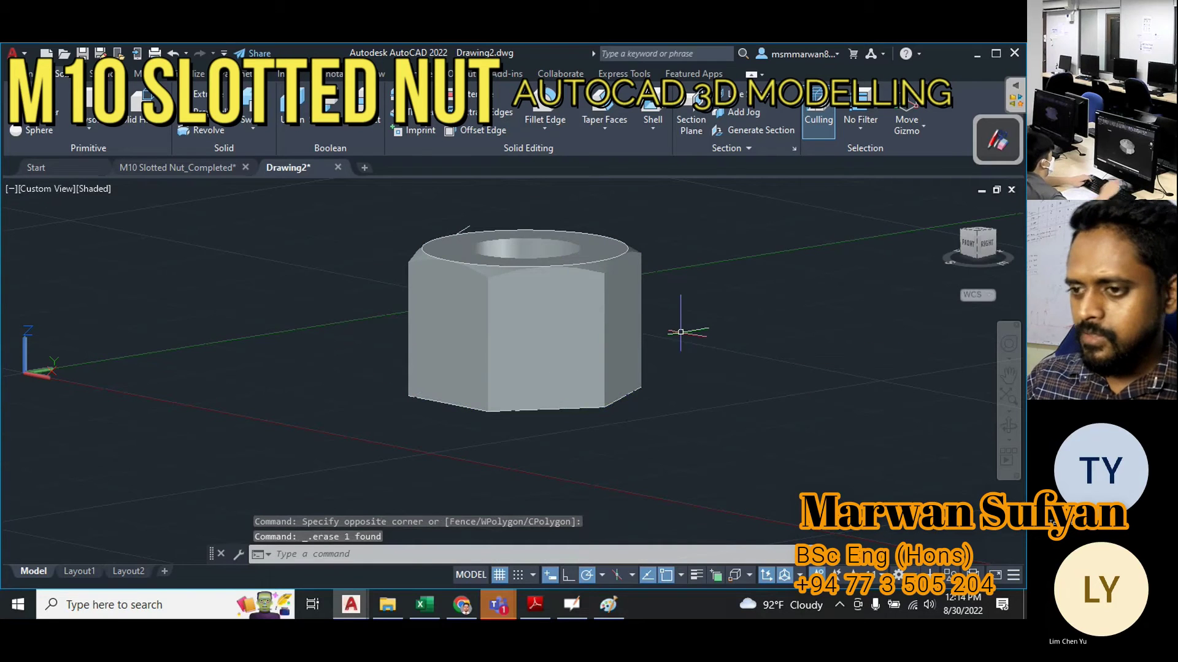
scroll(629, 428, "up", 4)
left_click(587, 391, "ctrl")
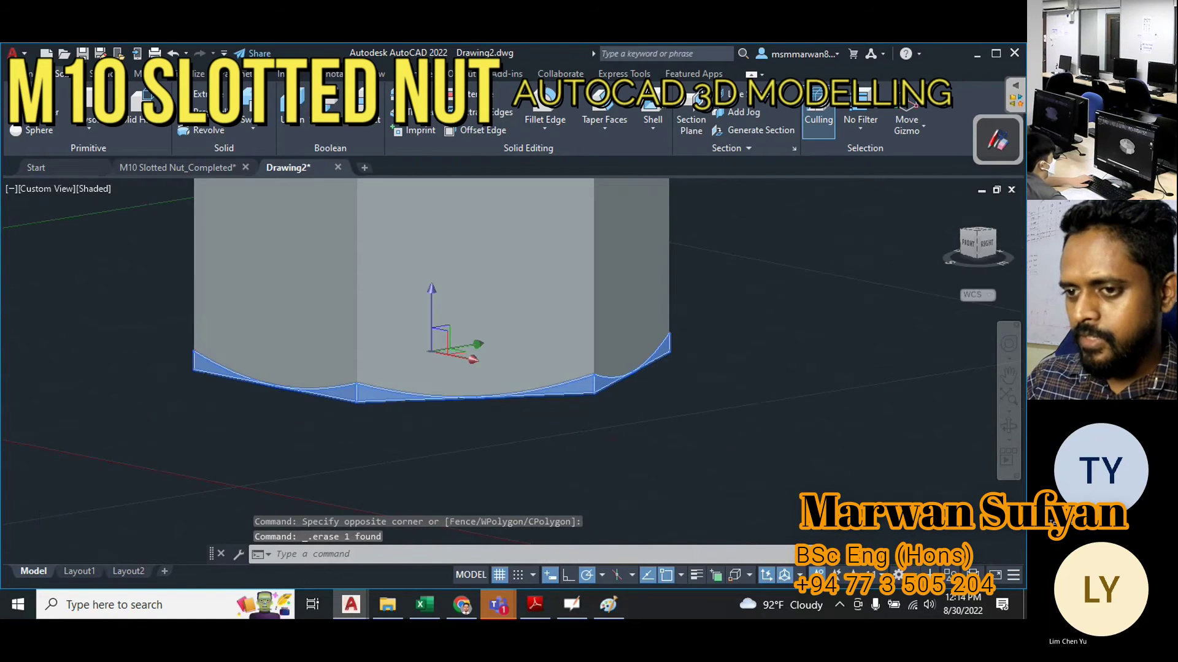
scroll(559, 392, "down", 4)
middle_click_drag(559, 392, 560, 333, "shift")
key("Delete")
scroll(521, 321, "up", 4)
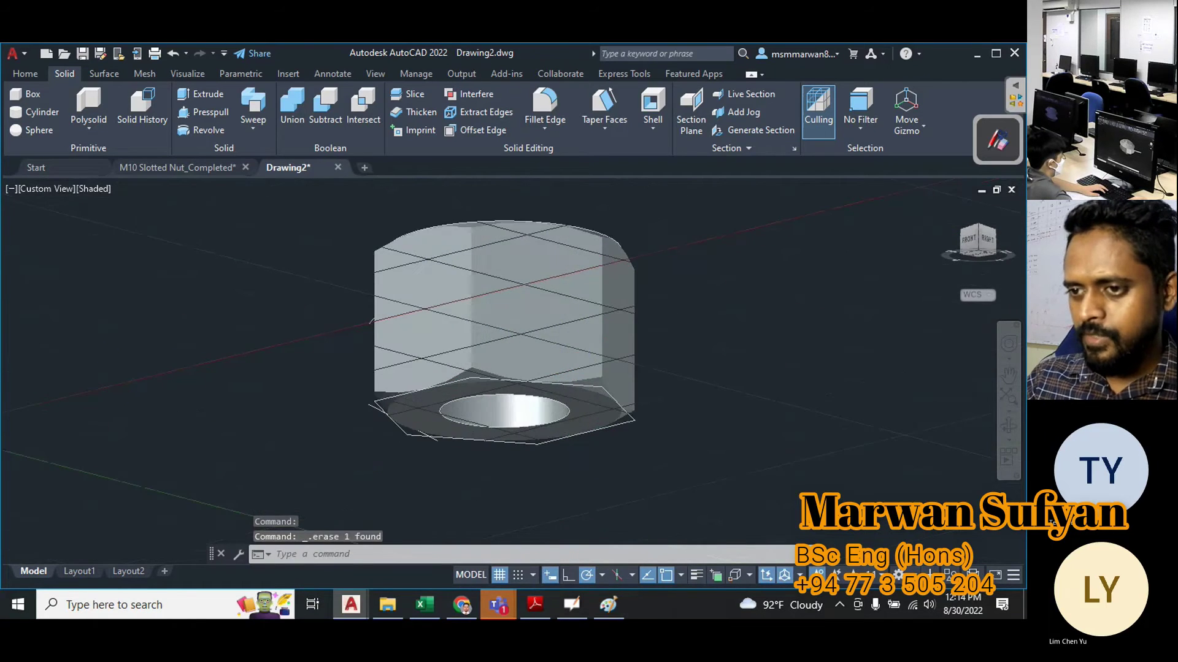
View the nut obliquely from above and set the visual style to Shades of Gray.
scroll(508, 391, "down", 5)
middle_click_drag(508, 390, 582, 430, "shift")
scroll(685, 479, "up", 3)
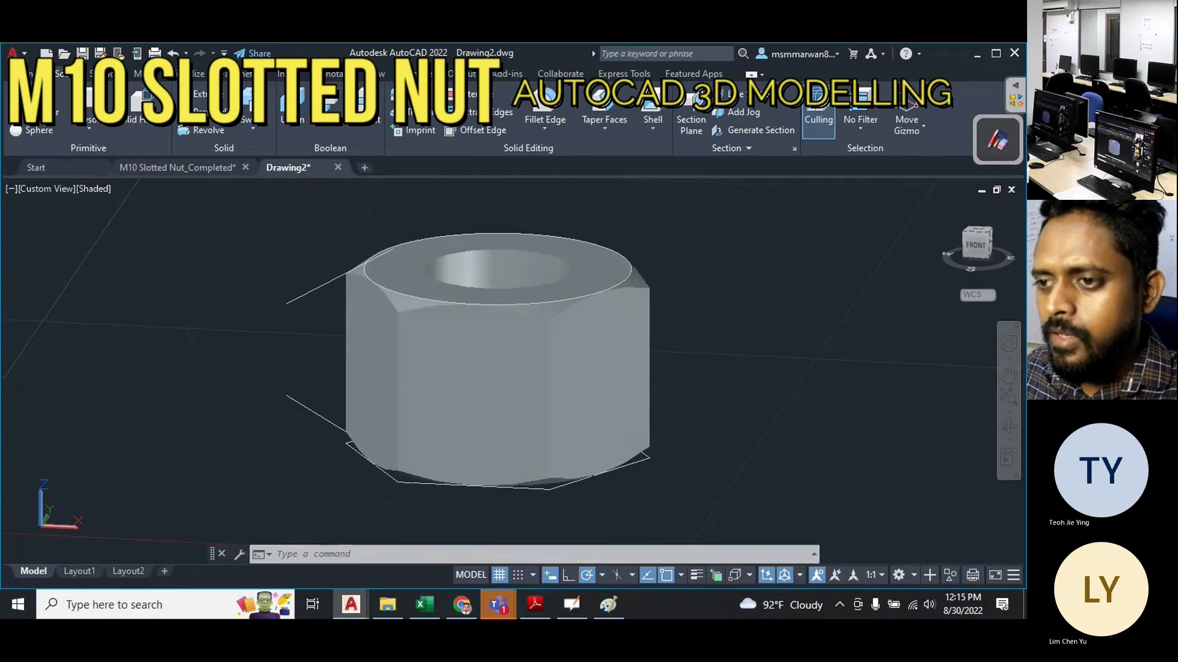
middle_click_drag(476, 428, 515, 455, "shift")
left_click(91, 189)
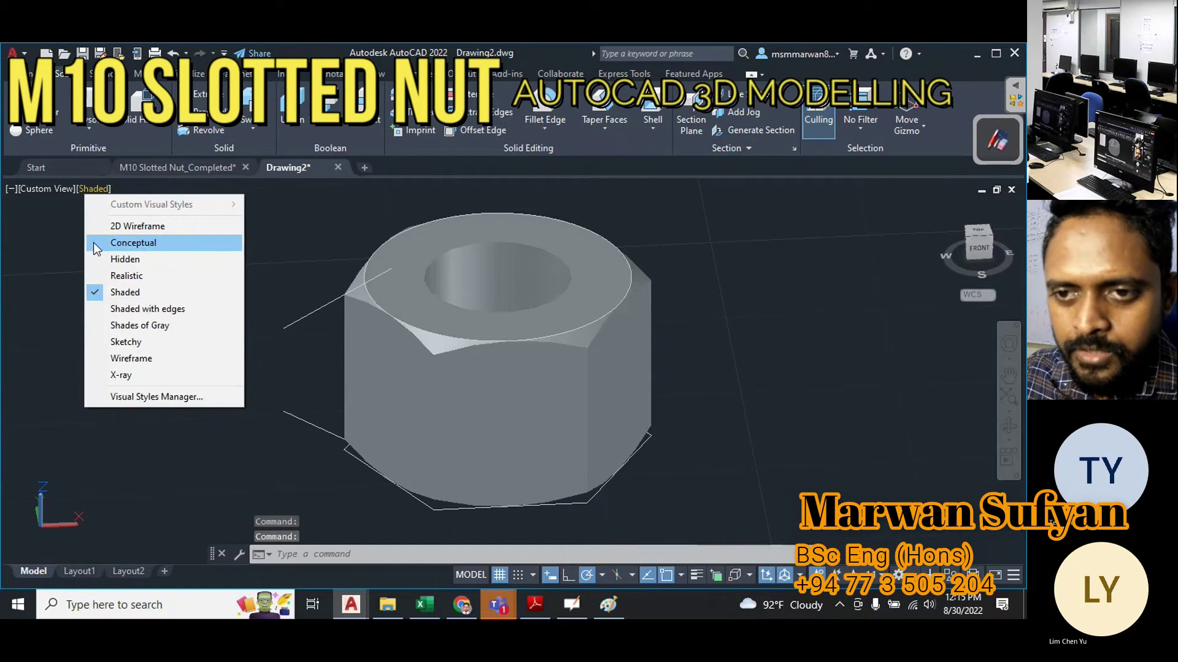
left_click(127, 329)
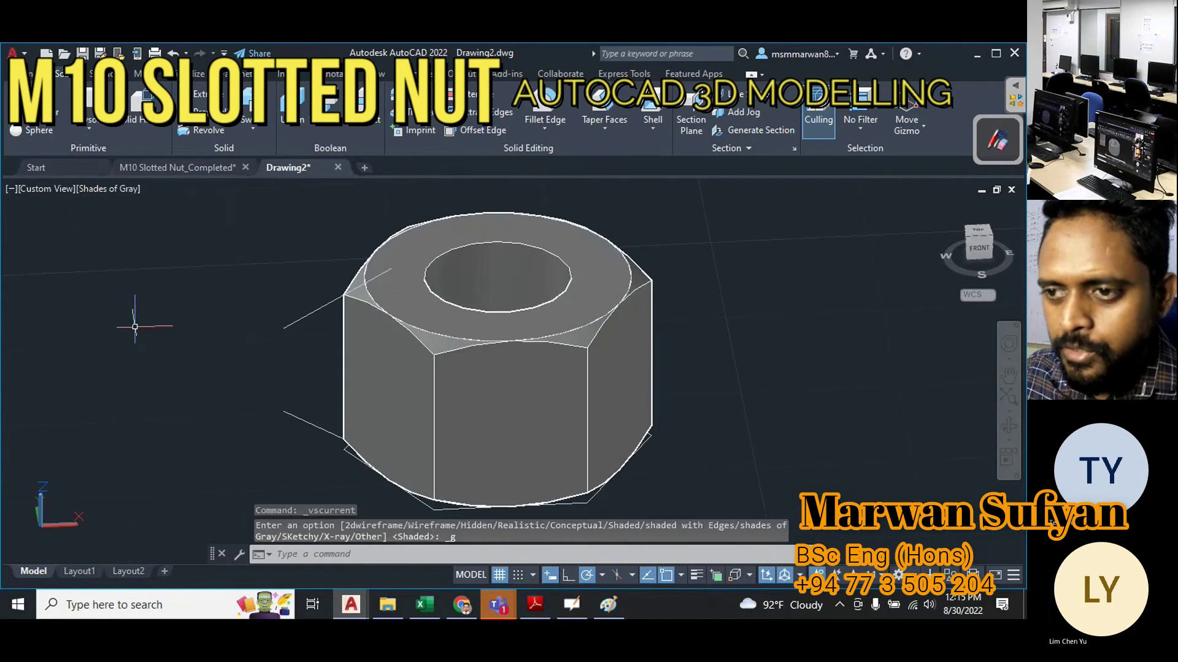
middle_click_drag(442, 368, 443, 376, "shift")
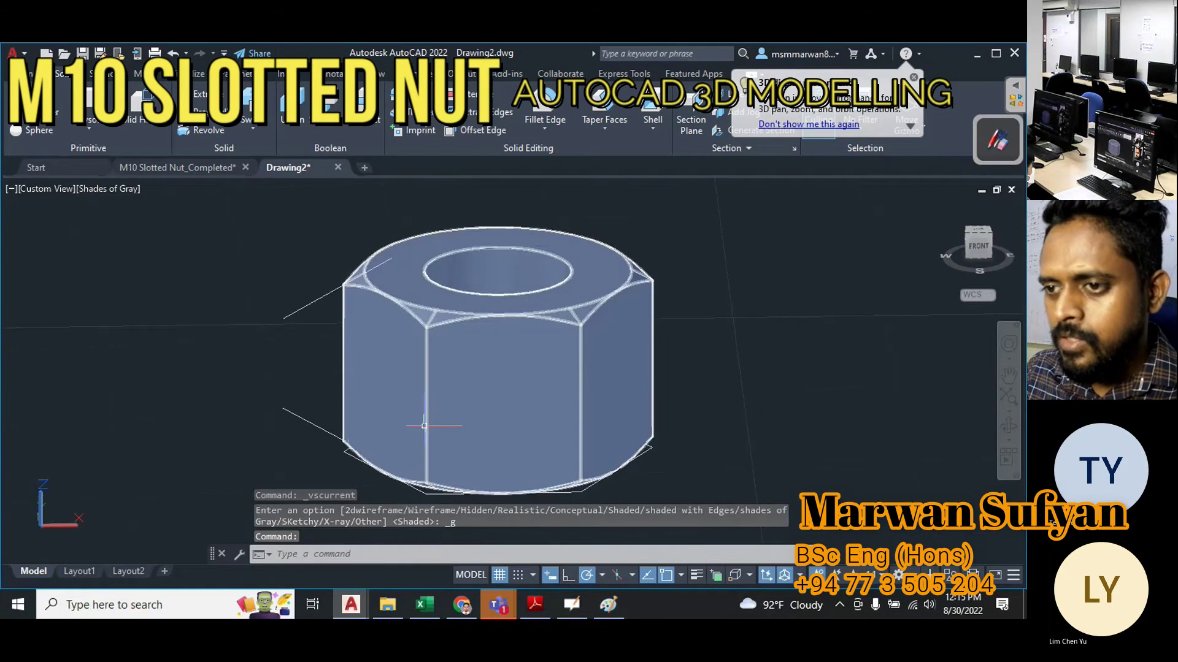
Delete the leftover circle on the nut's top face and the upper inclined line.
scroll(473, 350, "down", 2)
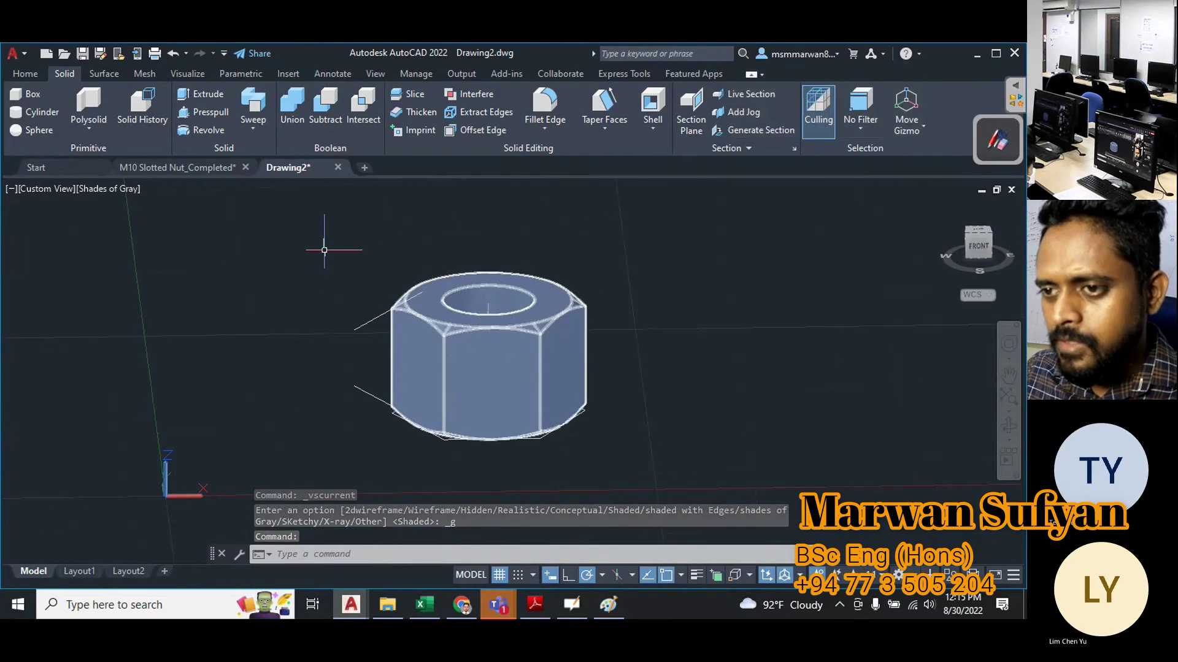
left_click(285, 219)
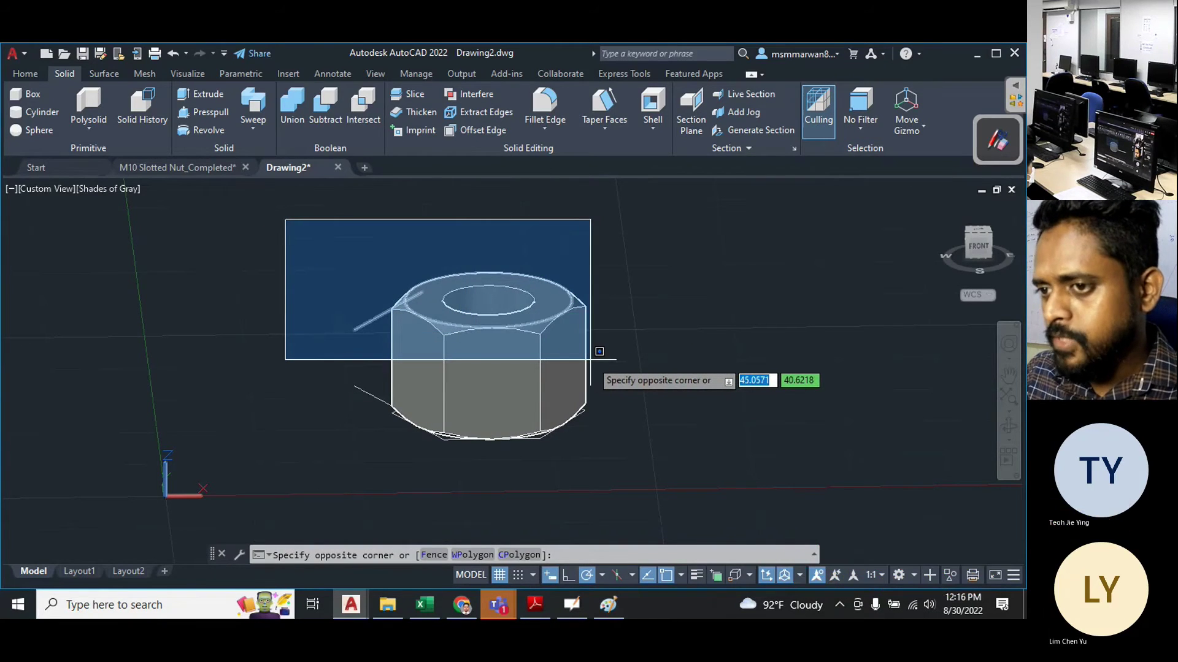
left_click(642, 358)
scroll(409, 278, "up", 3)
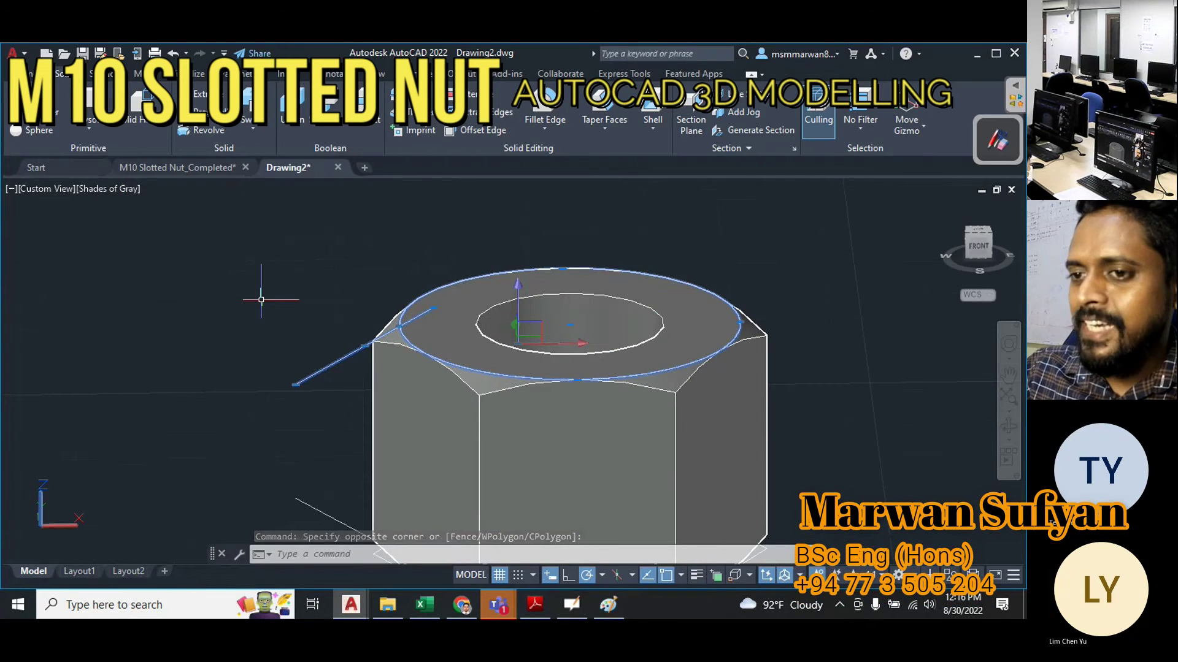
key("Delete")
Delete the leftover 2D profiles at the nut's bottom face, including the hexagon and the lower inclined line.
scroll(401, 245, "down", 4)
left_click_drag(389, 361, 385, 283)
scroll(391, 364, "up", 2)
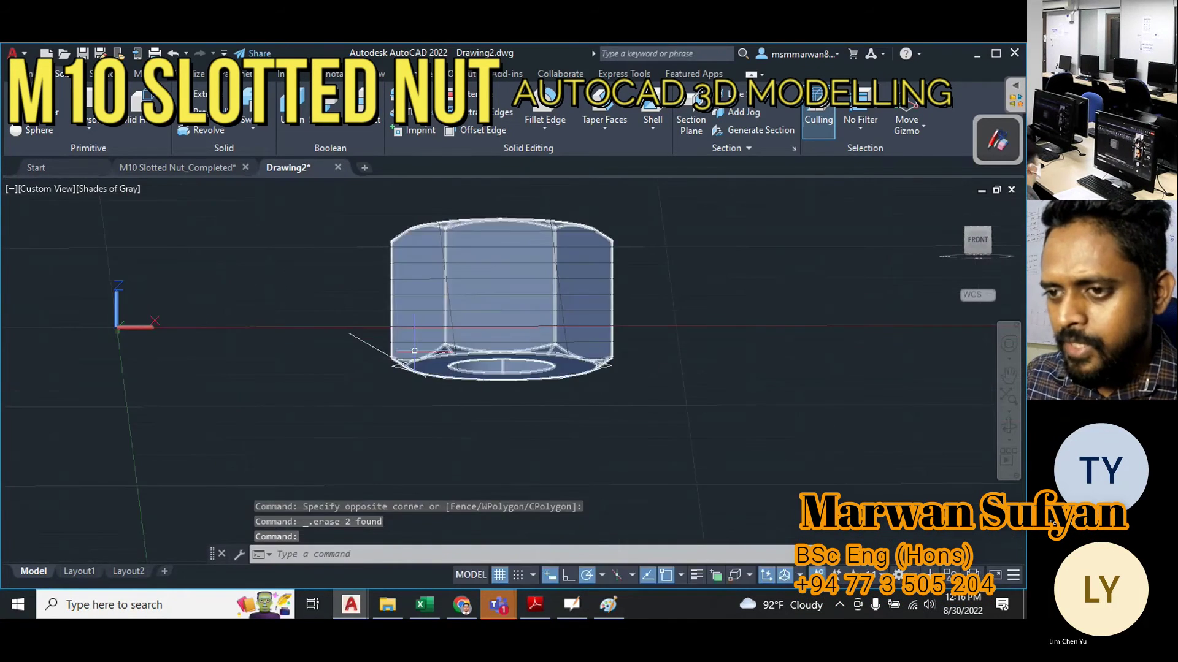
left_click(290, 299)
left_click(718, 408)
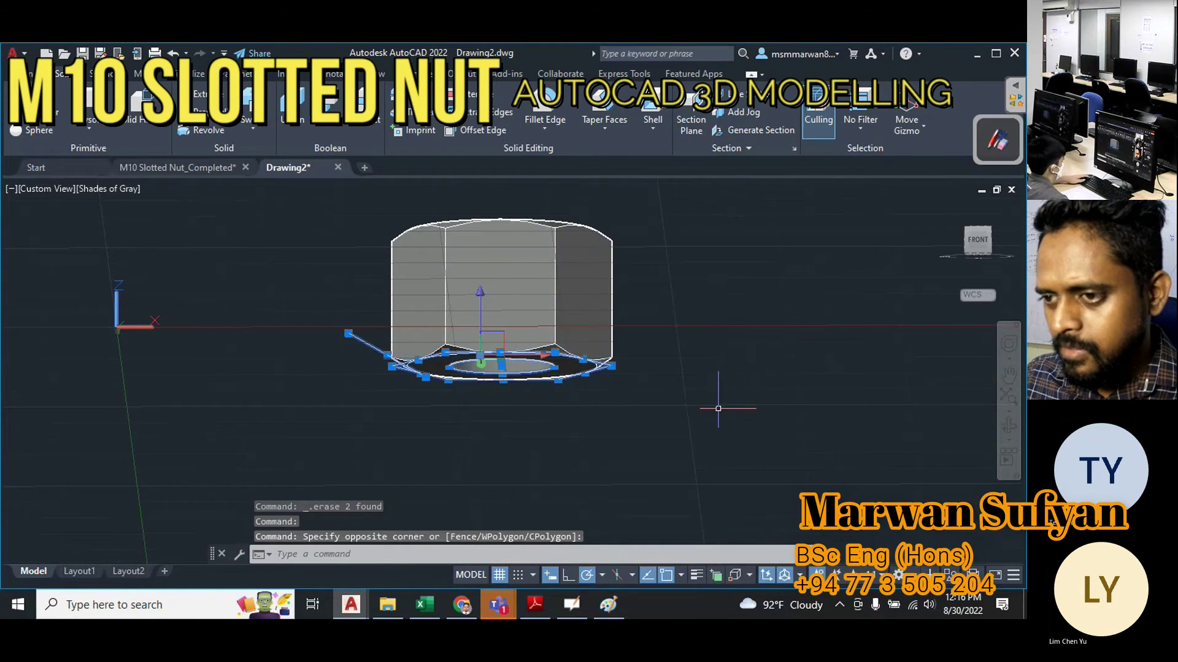
mouse_move(484, 393)
middle_mouse_down("shift")
mouse_move(473, 405)
mouse_move(418, 397)
mouse_move(409, 376)
mouse_move(398, 389)
middle_mouse_up("shift")
key("Delete")
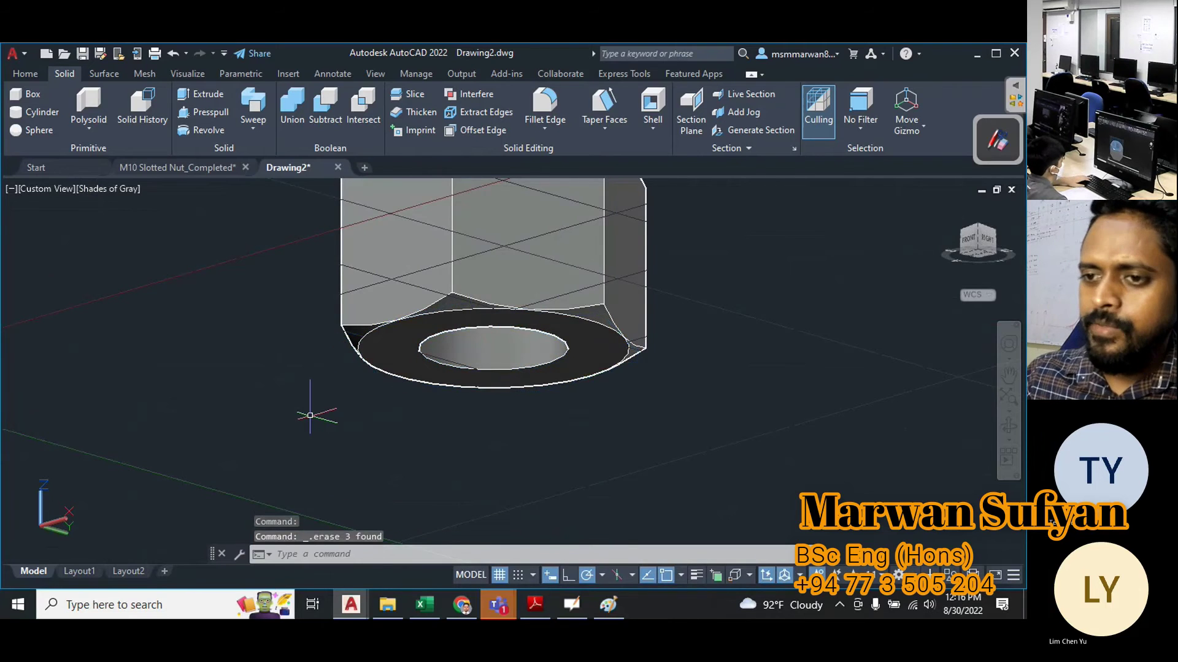
middle_click_drag(500, 421, 562, 479, "shift")
left_click(506, 326)
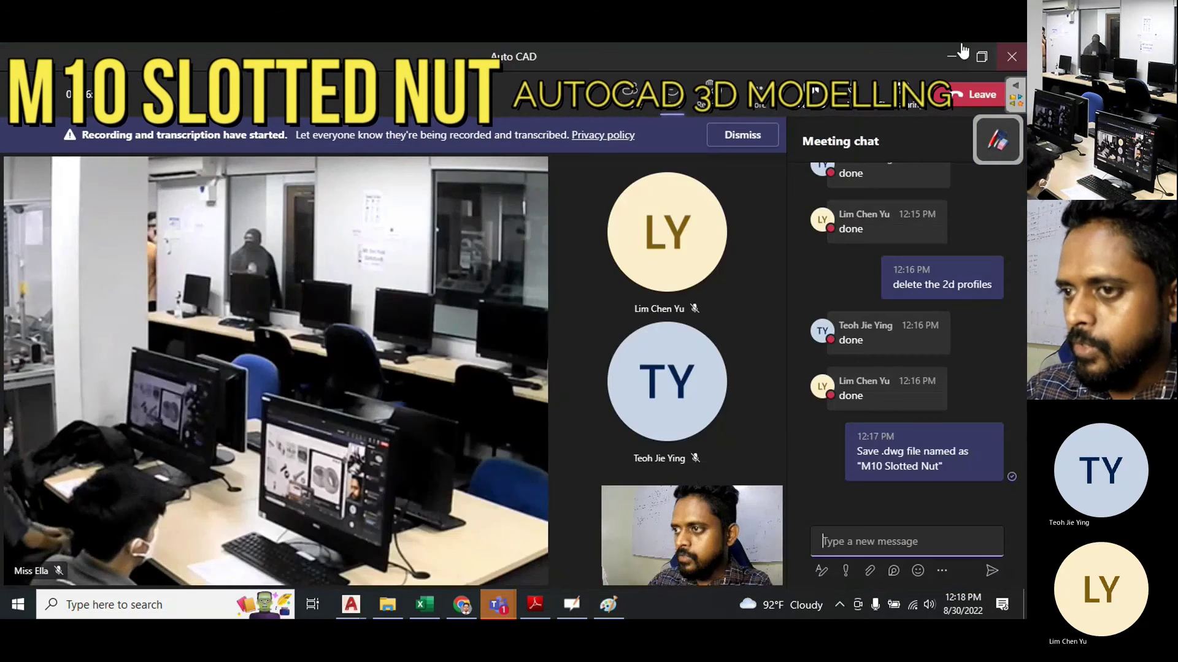
Bring up the hex nut reference photo and mark the rear nut's outline and chamfer edge in red ink.
left_click(958, 61)
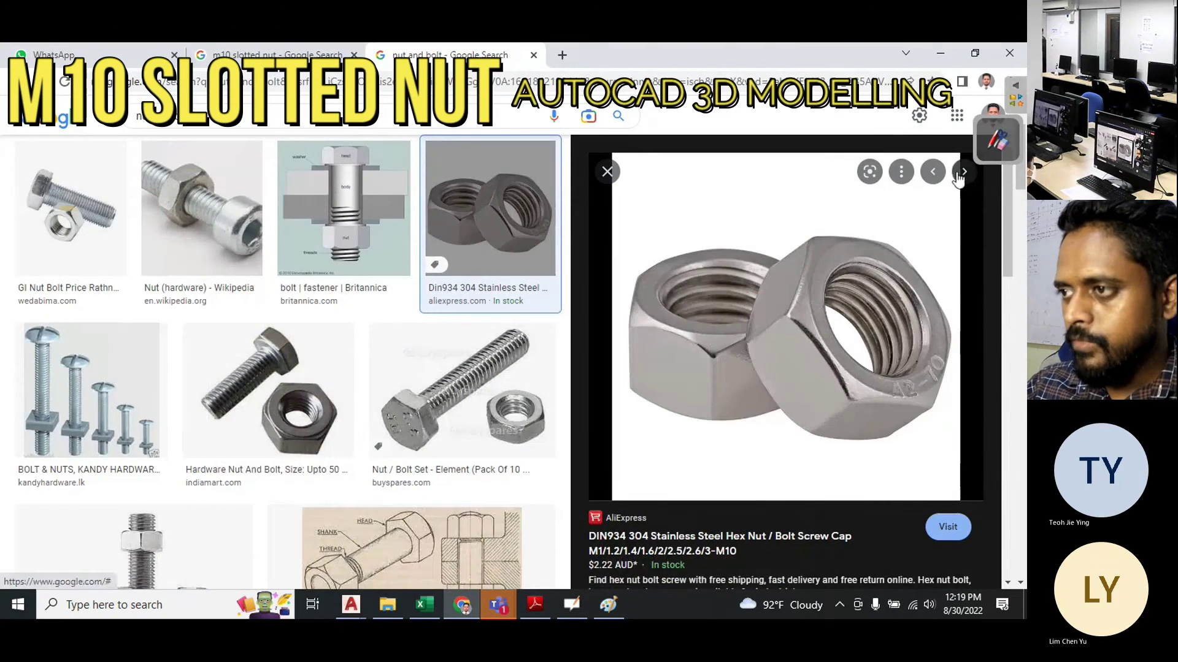
left_click(989, 146)
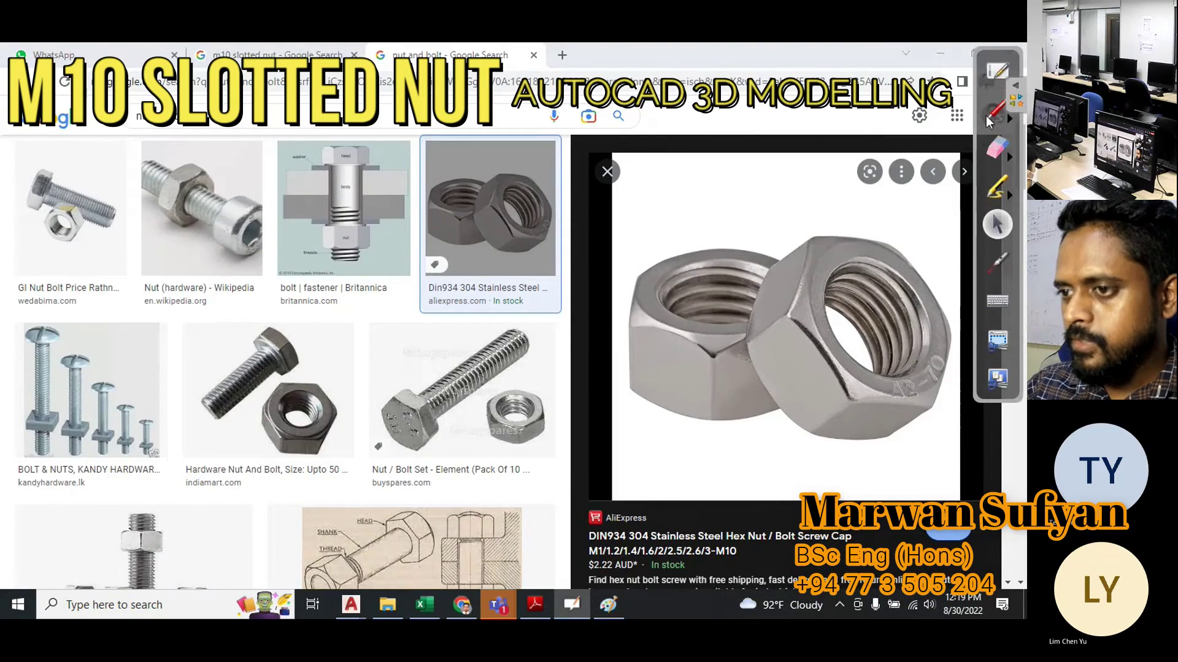
left_click(989, 114)
mouse_move(705, 229)
left_mouse_down()
mouse_move(635, 275)
mouse_move(678, 412)
left_mouse_up()
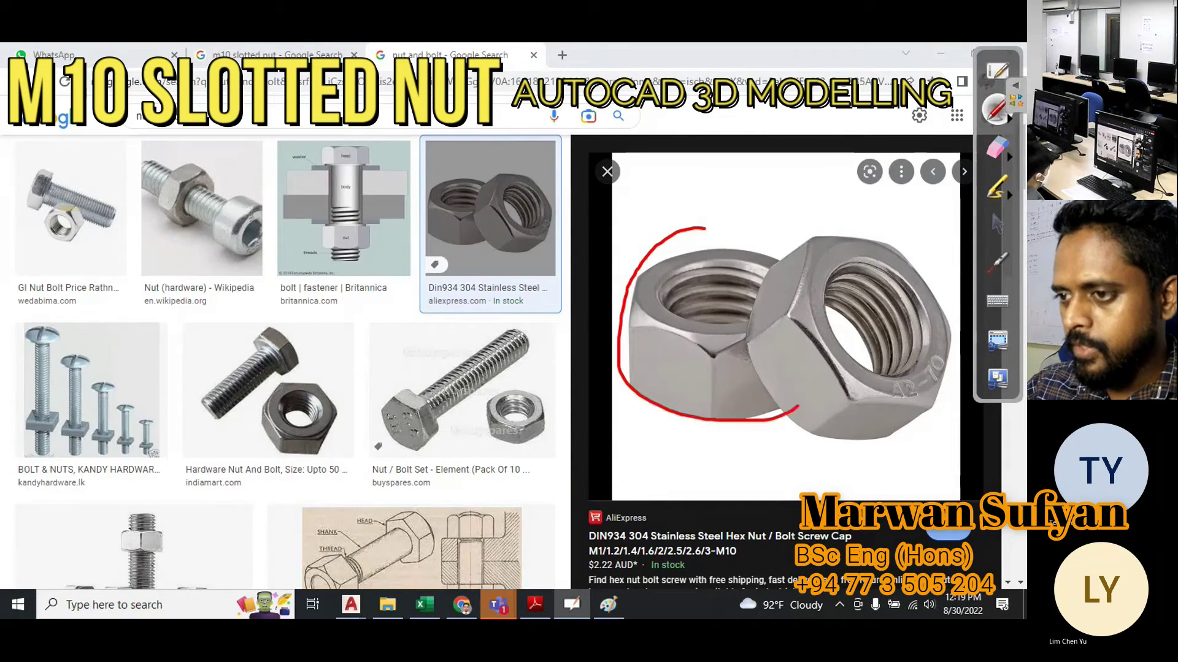
left_click_drag(797, 406, 746, 217)
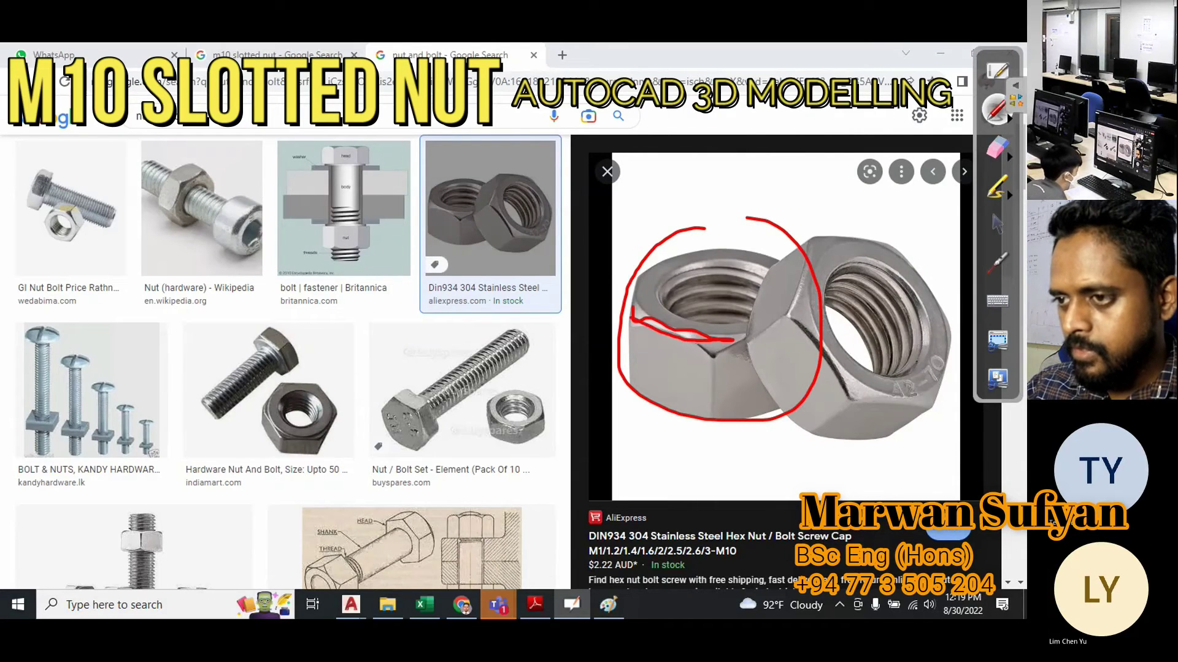
Erase all the red ink from the hex nut reference photo and leave drawing mode.
left_click(1009, 152)
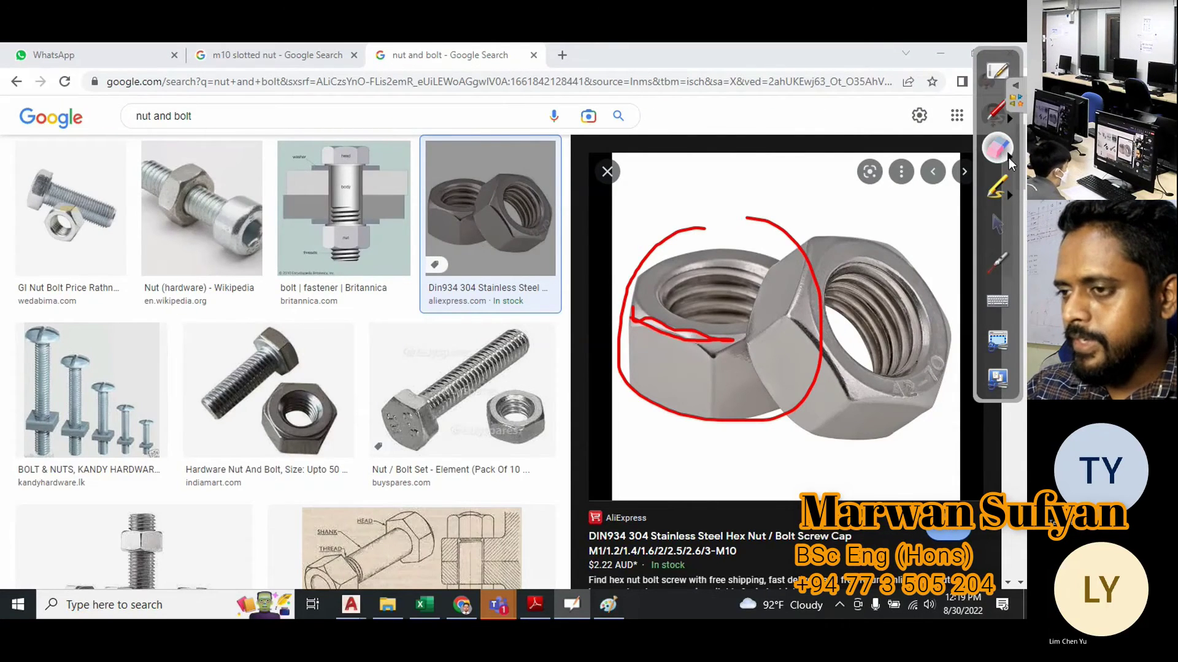
left_click(1011, 160)
left_click(962, 153)
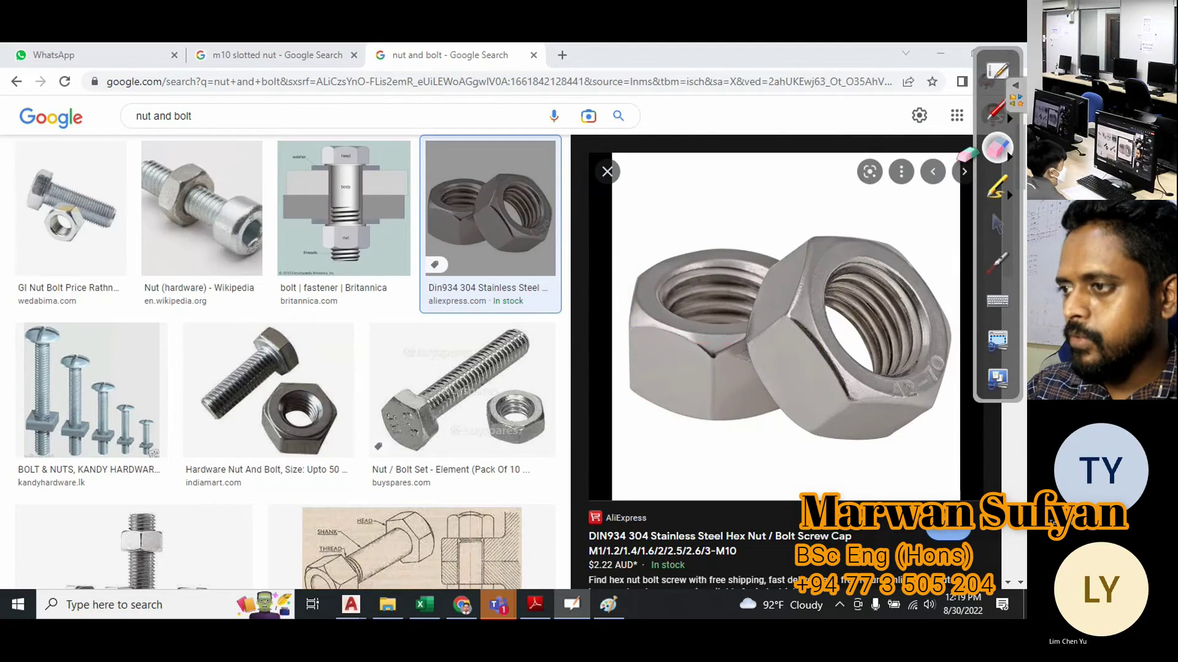
left_click(995, 231)
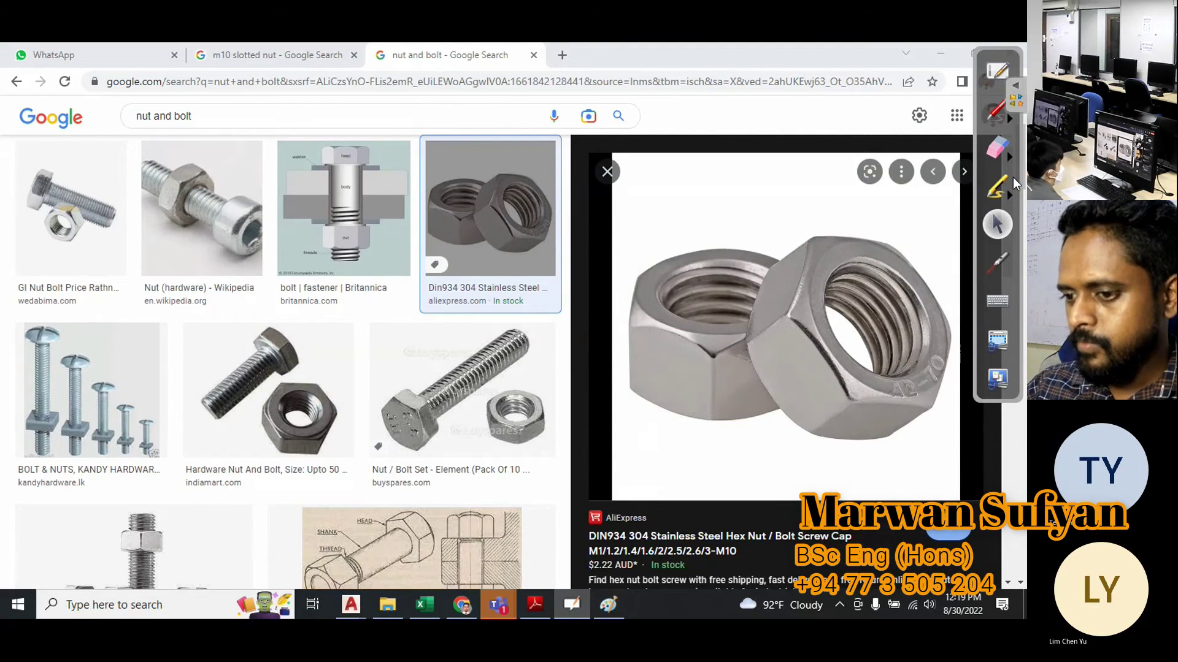
Switch to M10 Slotted Nut_Completed.pdf in Adobe Reader and examine the slot shape and dimensions in its views.
left_click(533, 613)
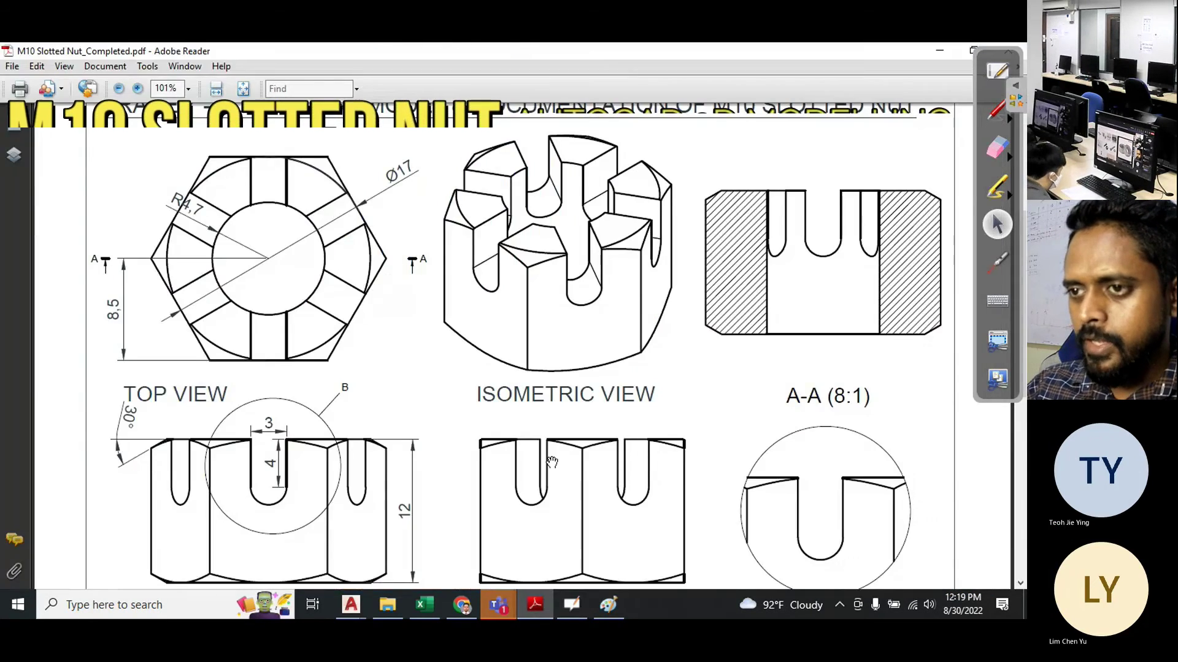
scroll(442, 387, "down", 4, "ctrl")
scroll(458, 193, "up", 1, "ctrl")
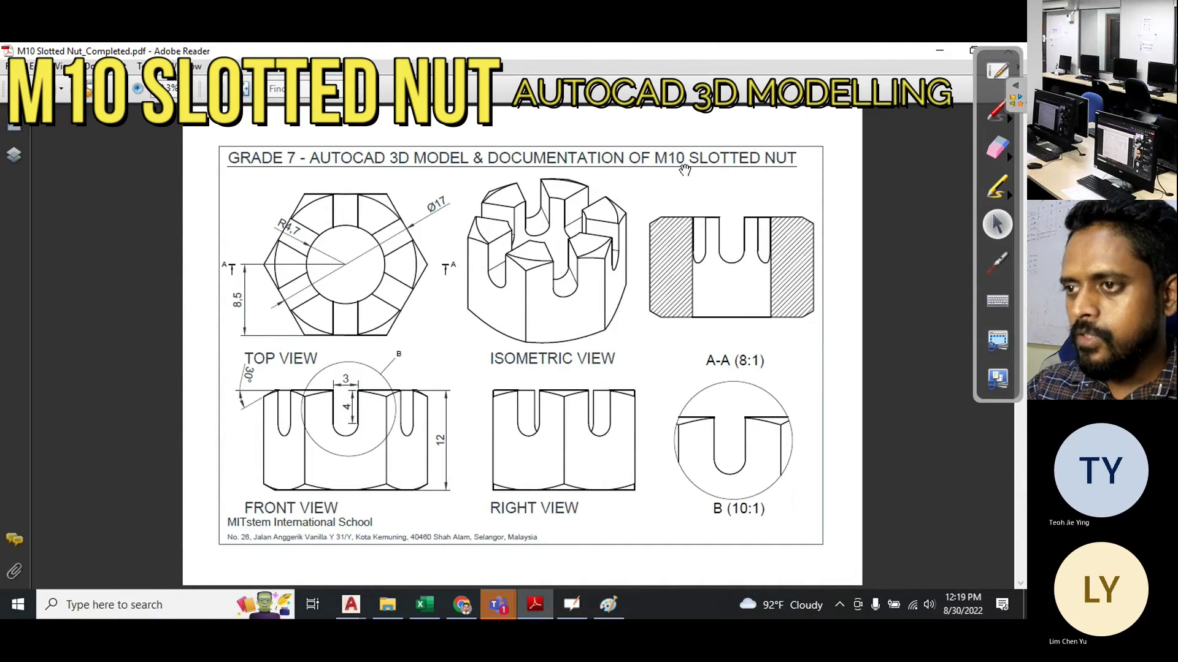
scroll(648, 209, "up", 3, "ctrl")
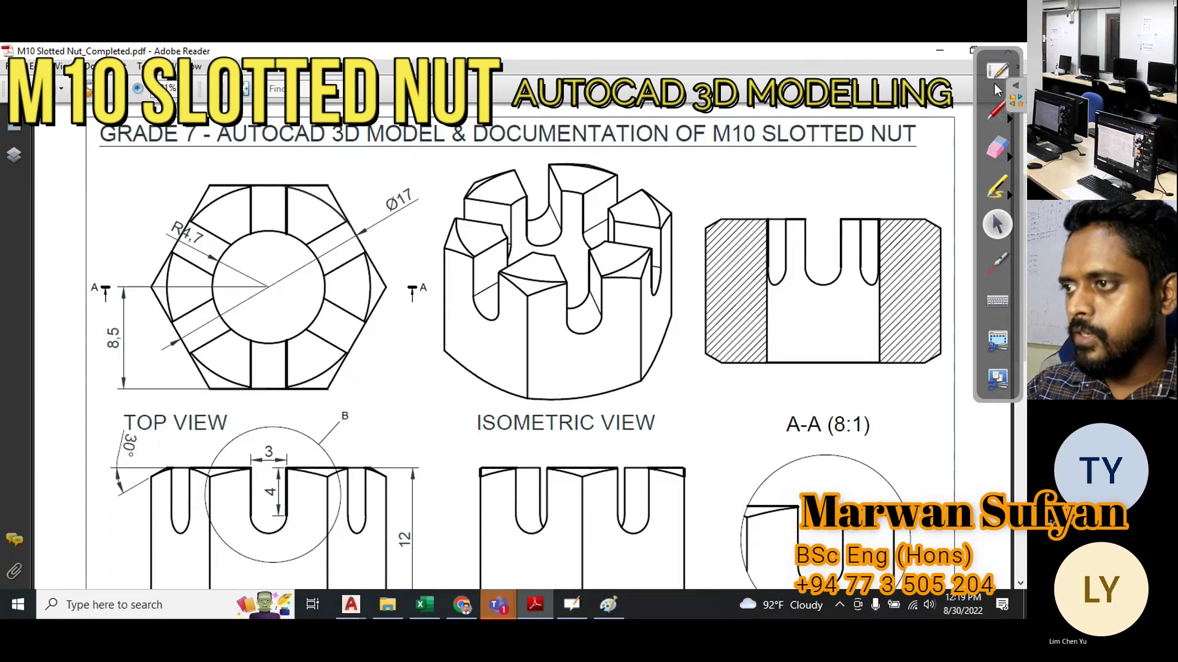
Trace two opposite slot openings and the straight cut running between them on the isometric view in red ink.
left_click(994, 110)
mouse_move(566, 277)
left_mouse_down()
mouse_move(592, 335)
mouse_move(593, 268)
left_mouse_up()
left_click_drag(522, 184, 548, 189)
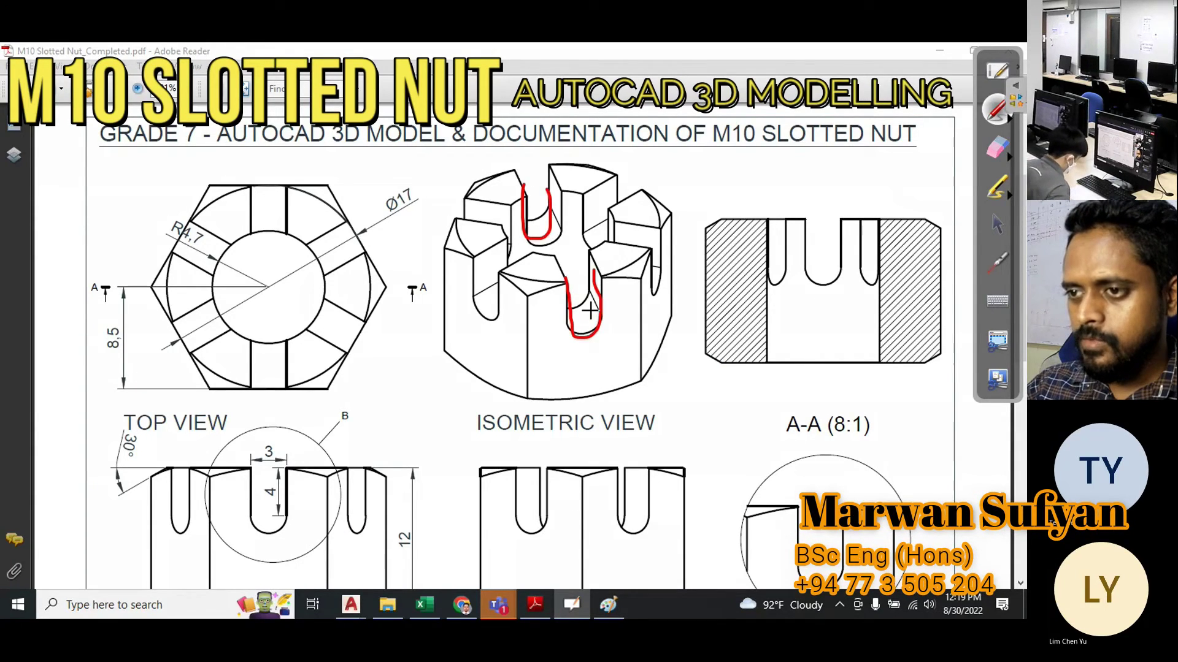
left_click_drag(568, 283, 531, 144)
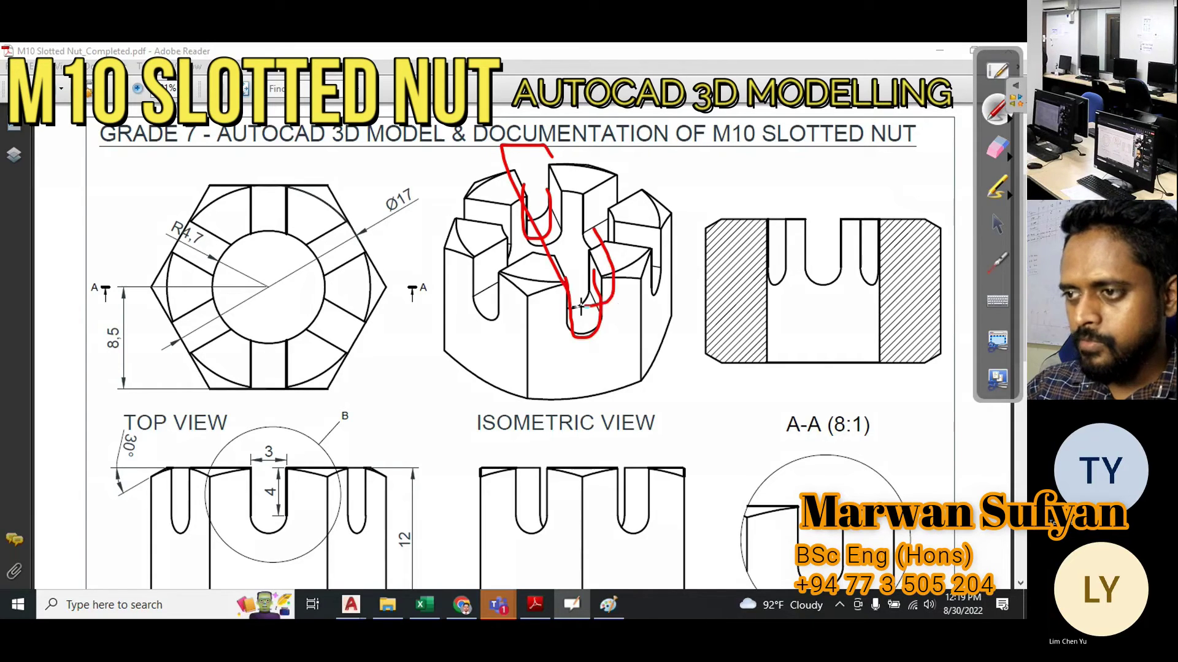
left_click(997, 223)
Switch back to Drawing2.dwg in AutoCAD and view the chamfered nut body from an oblique angle.
mouse_move(362, 605)
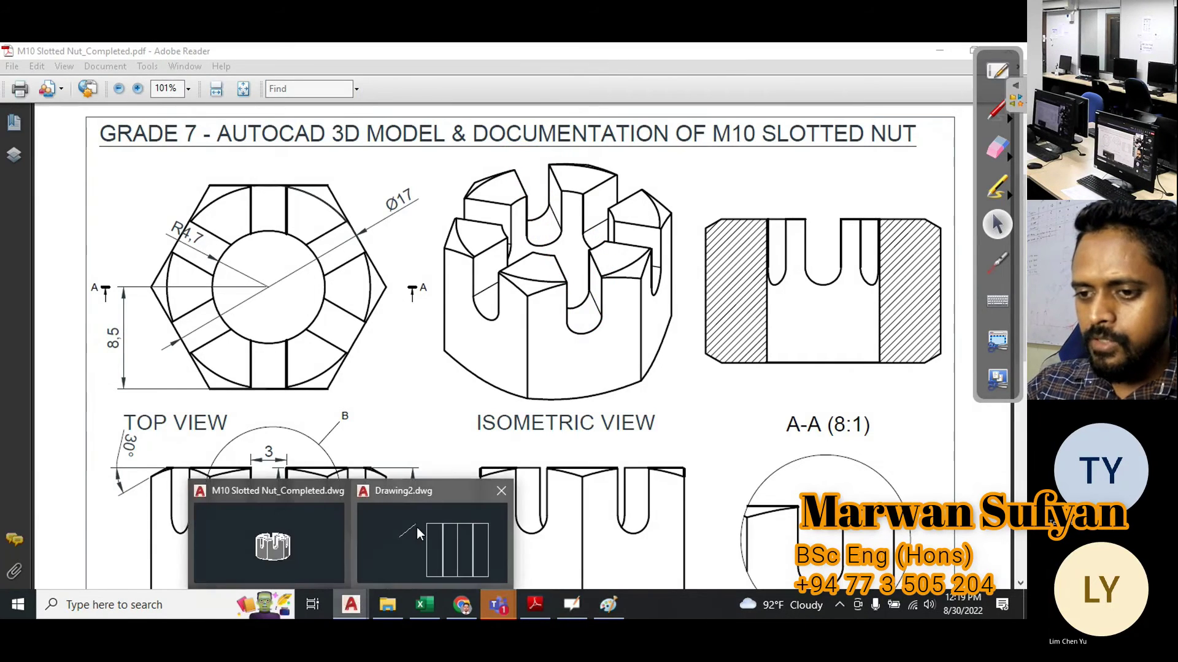
left_click(433, 540)
mouse_move(502, 395)
middle_mouse_down("shift")
mouse_move(515, 449)
mouse_move(537, 374)
middle_mouse_up("shift")
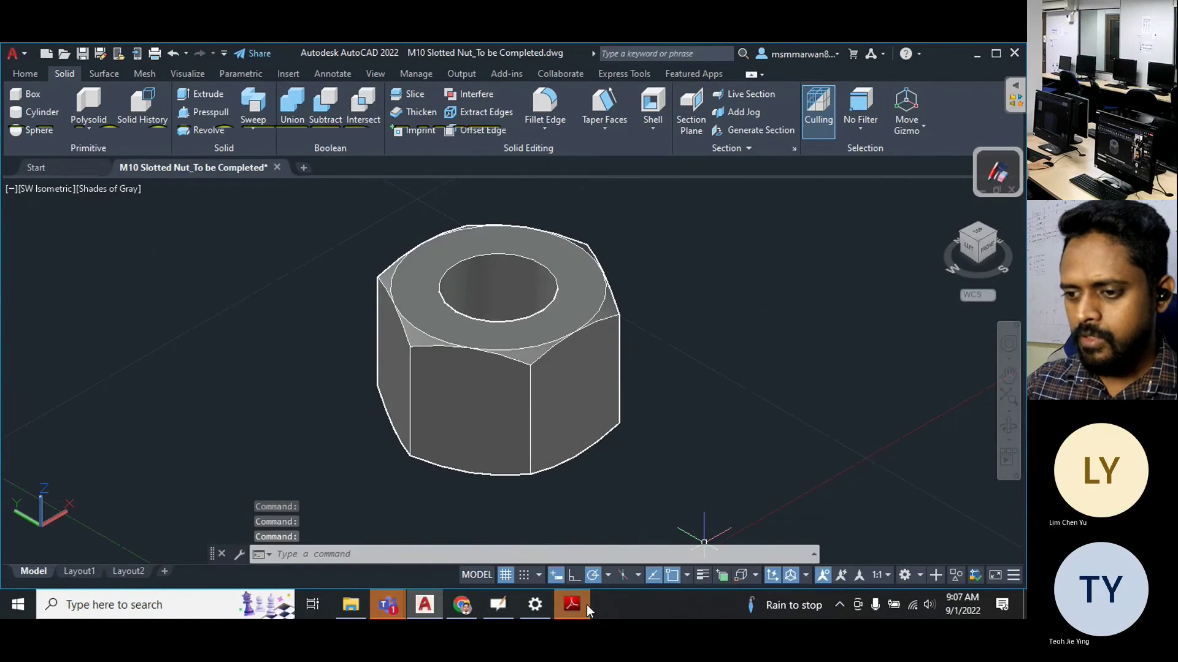
Switch to M10 Slotted Nut_Completed.pdf, examine the slot's width and depth in the front view, and return to the AutoCAD drawing.
left_click(575, 605)
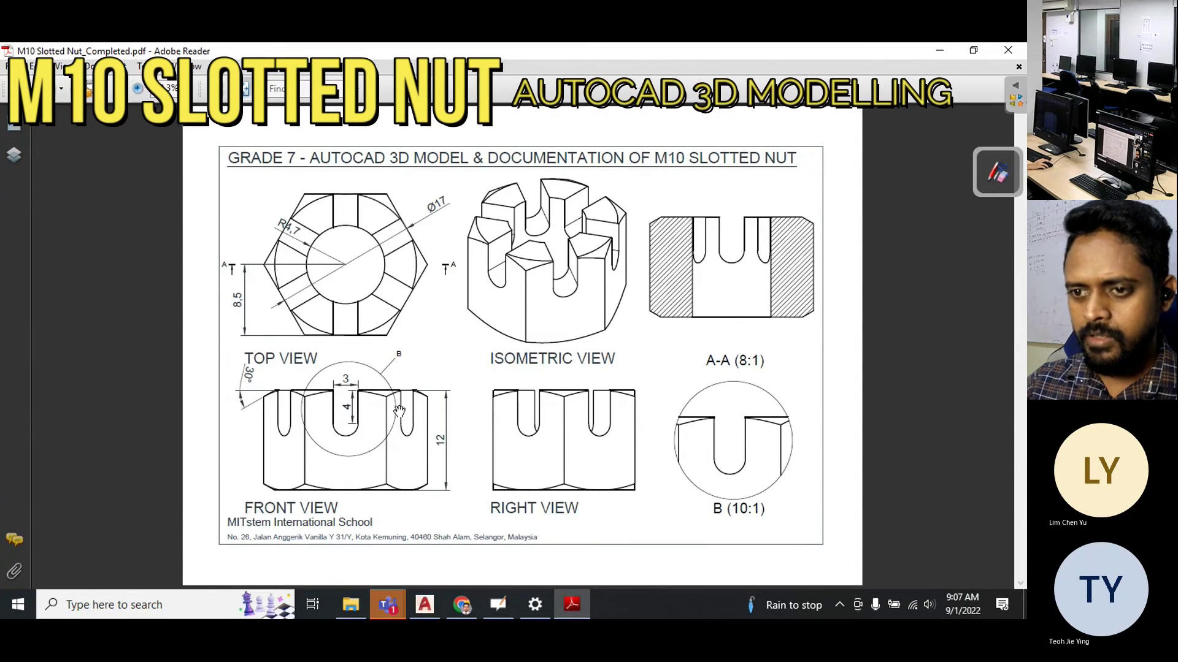
scroll(398, 409, "up", 3, "ctrl")
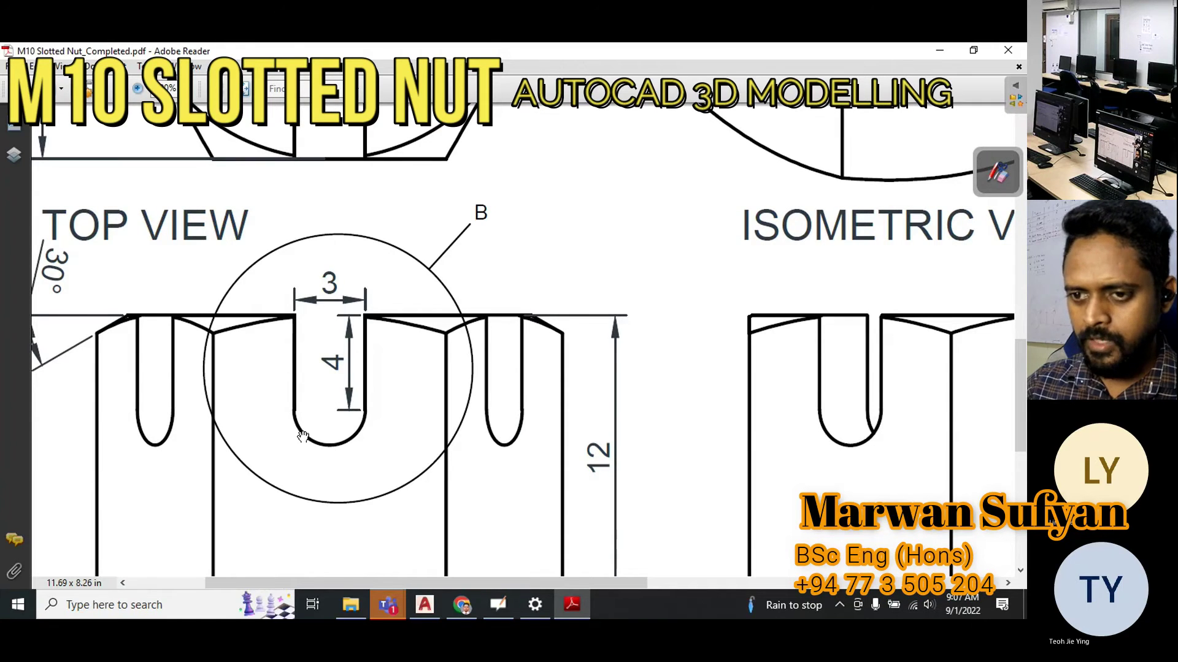
left_click(934, 51)
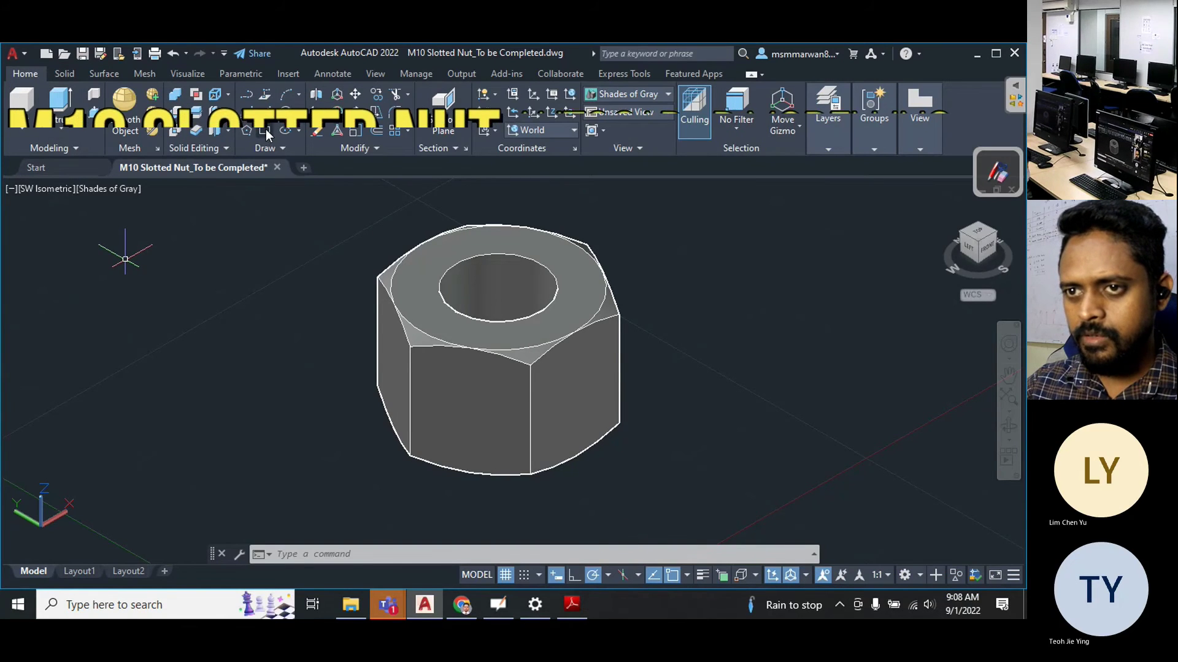
Draw a rectangle 3 mm wide and 4 mm high on the nut's front side face, using the slot dimensions from the PDF.
left_click(266, 130)
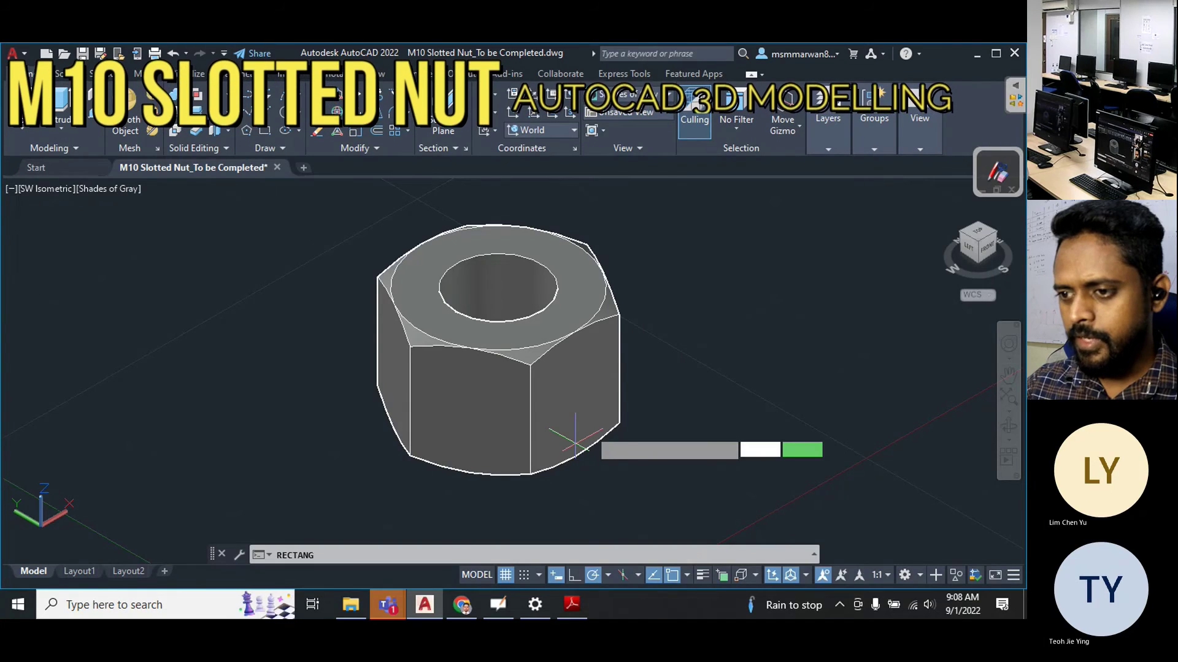
scroll(575, 442, "up", 3)
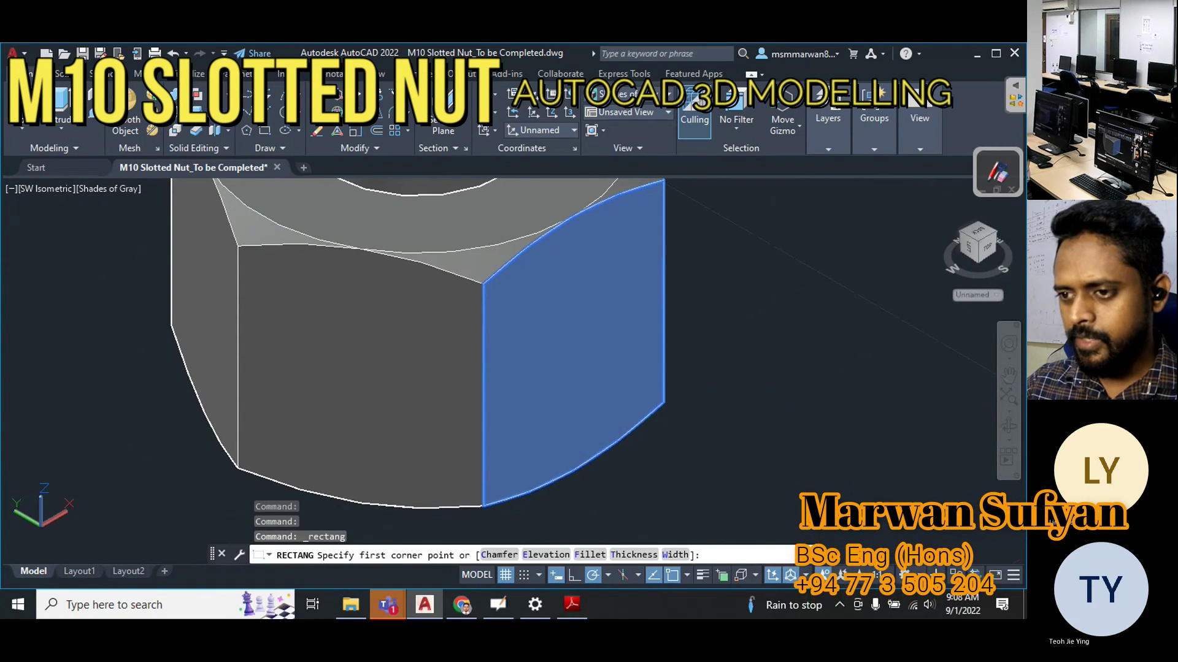
left_click(534, 389)
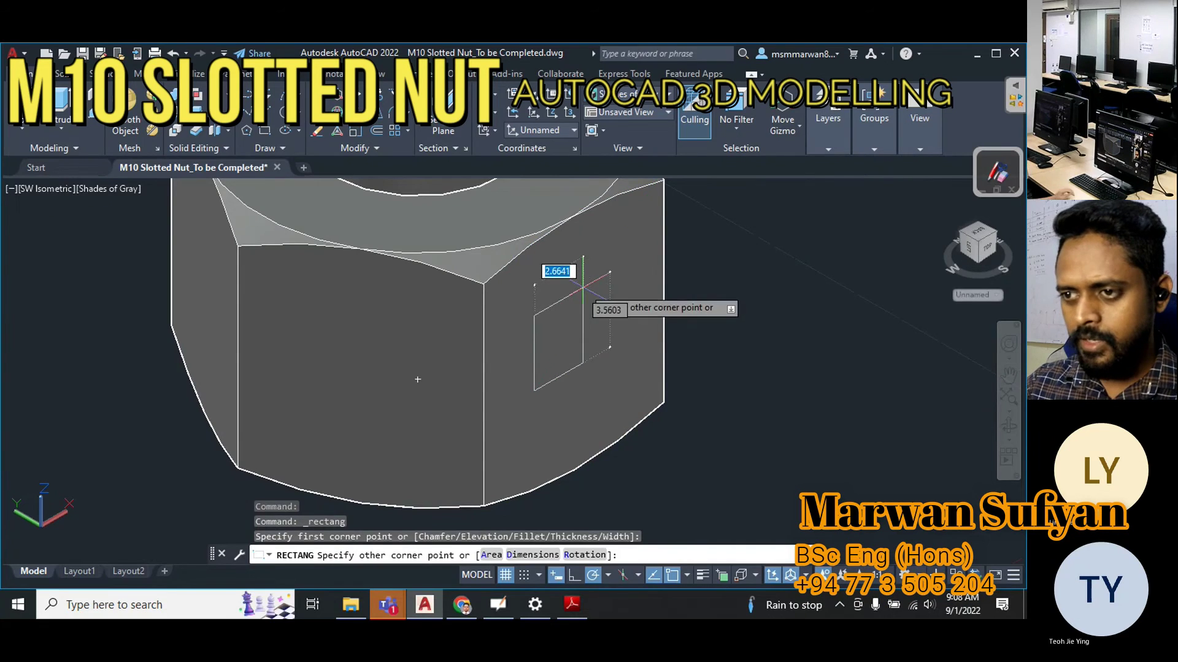
left_click(570, 607)
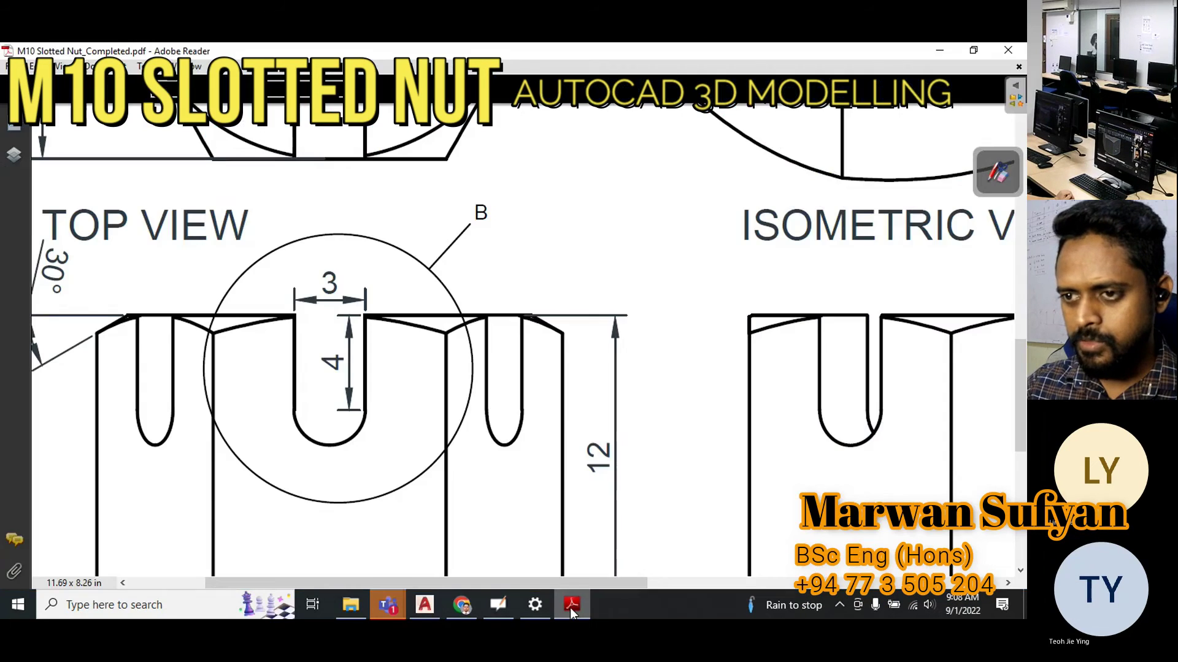
left_click(570, 607)
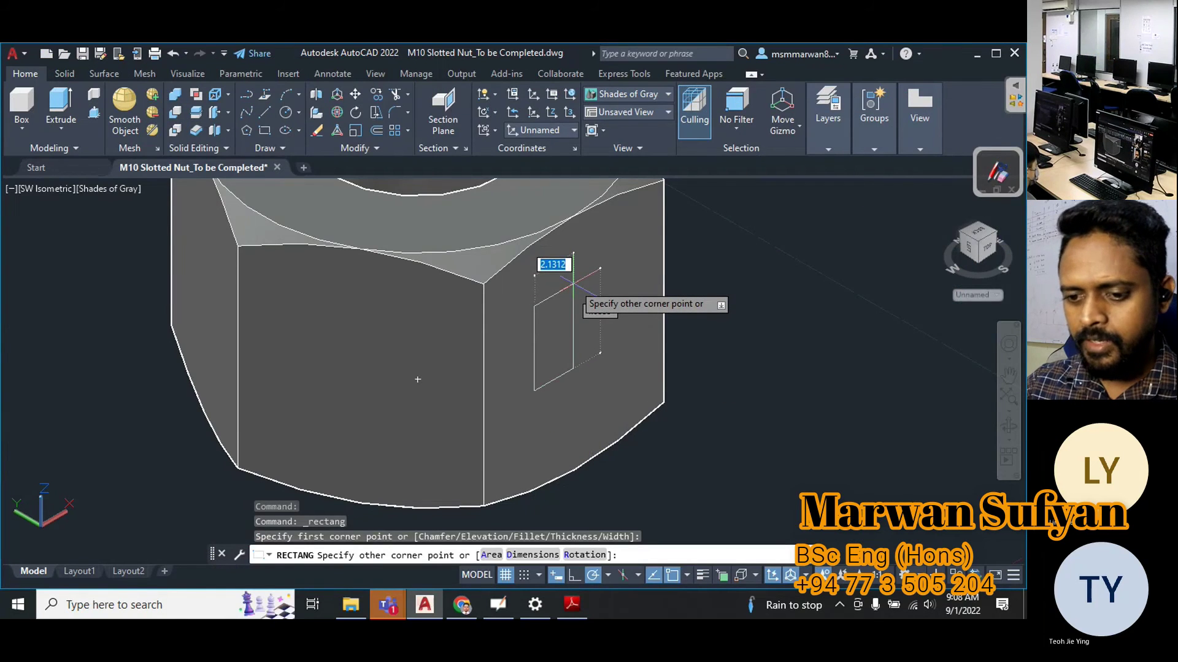
type("3")
key("Tab")
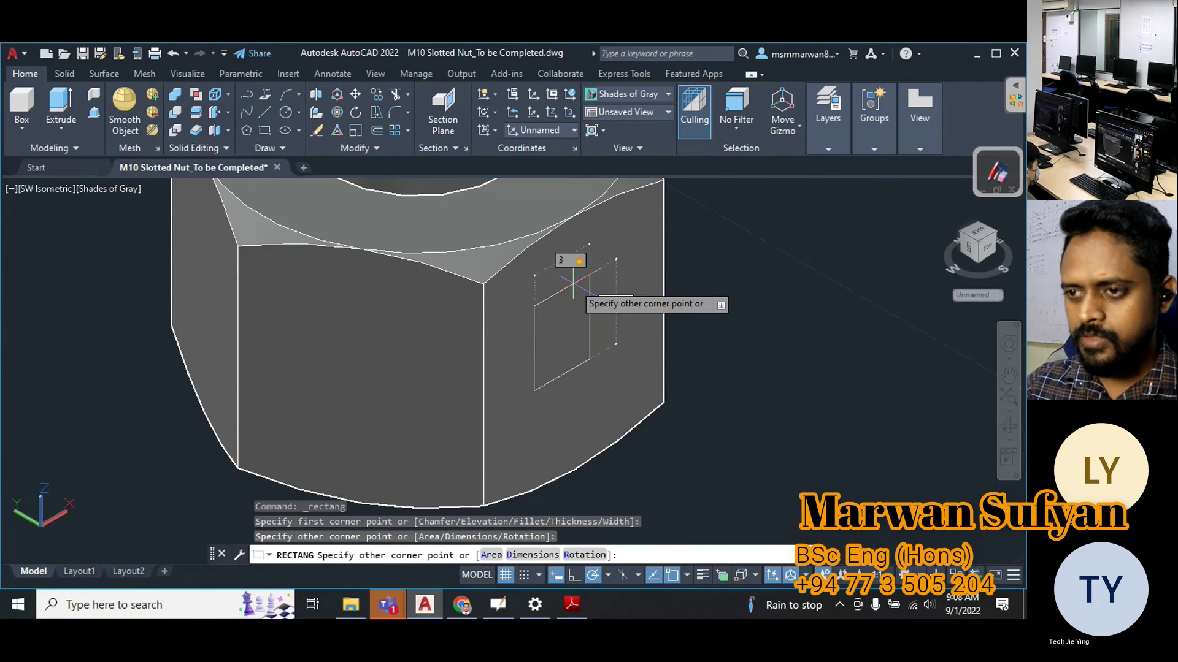
key("Return")
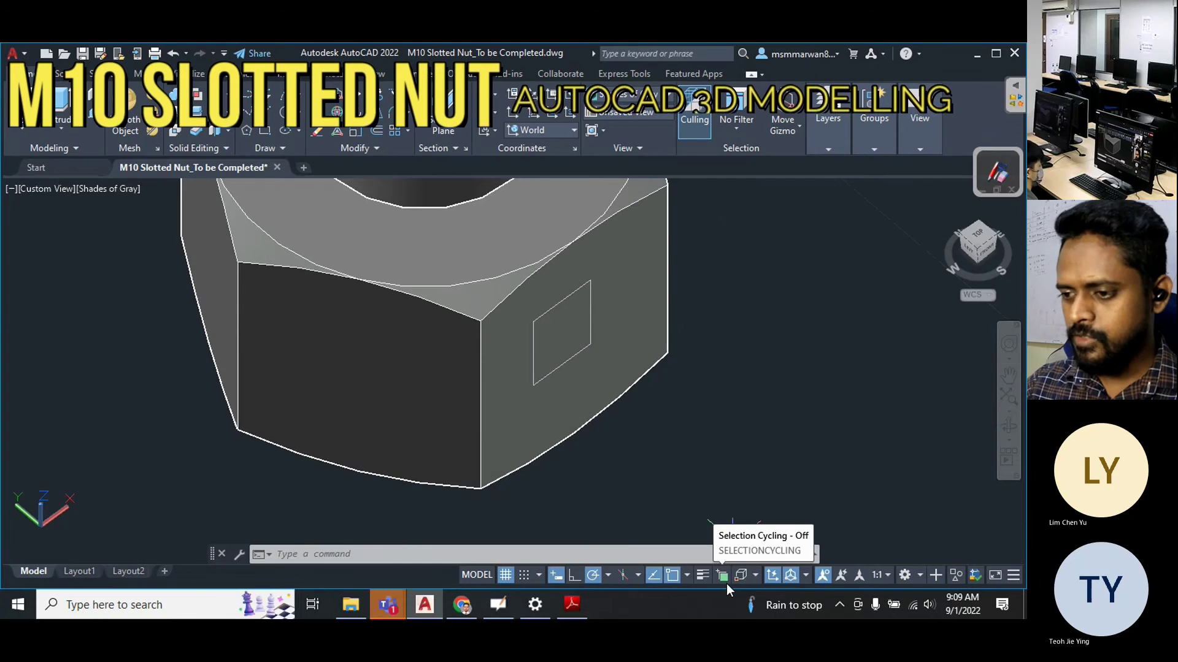
Turn on selection cycling and draw a Start, Center, End arc bulging downward across the rectangle's bottom edge, centred on that edge's midpoint.
left_click(725, 578)
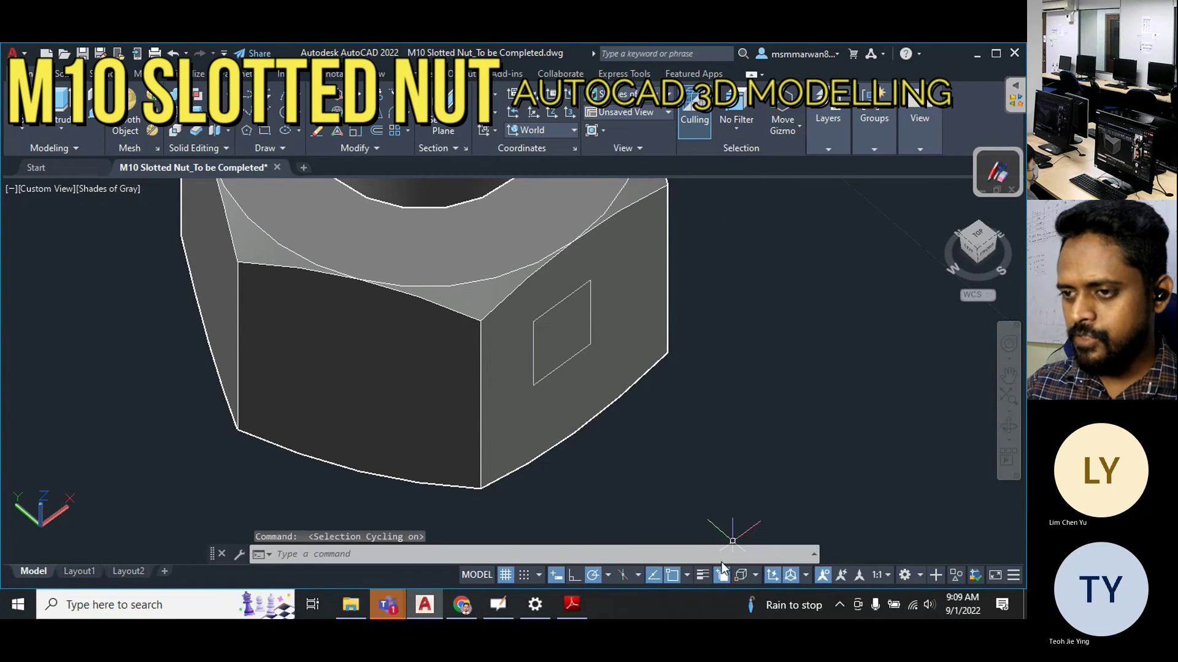
left_click(590, 325)
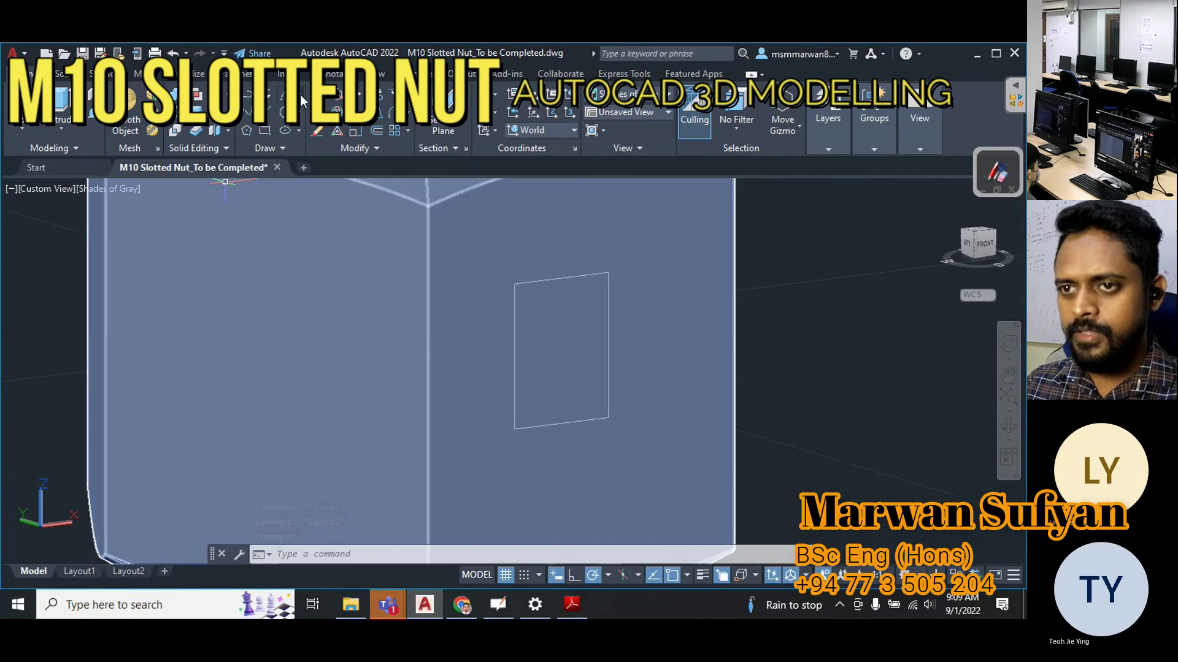
left_click(299, 94)
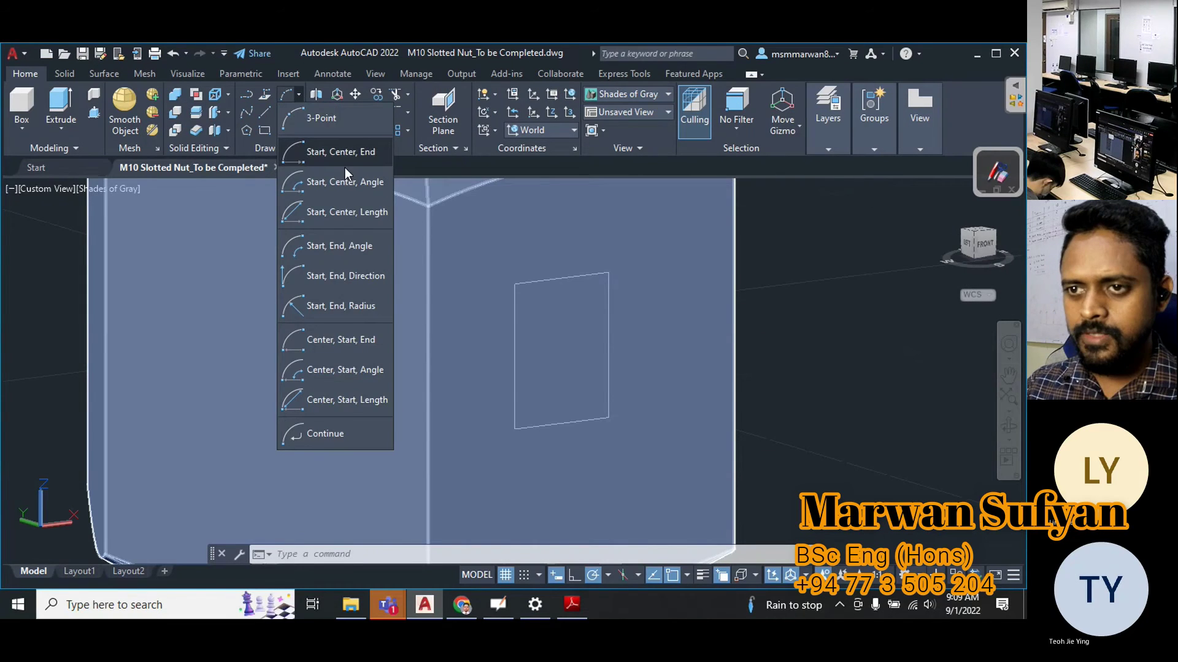
left_click(355, 154)
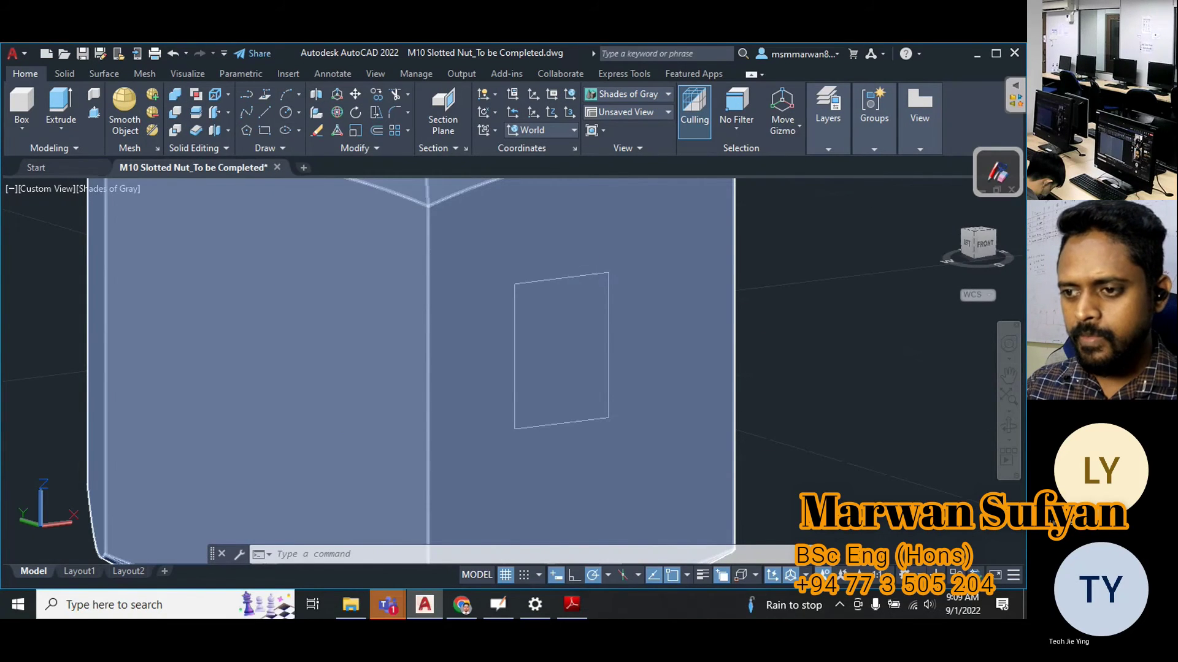
left_click(514, 429)
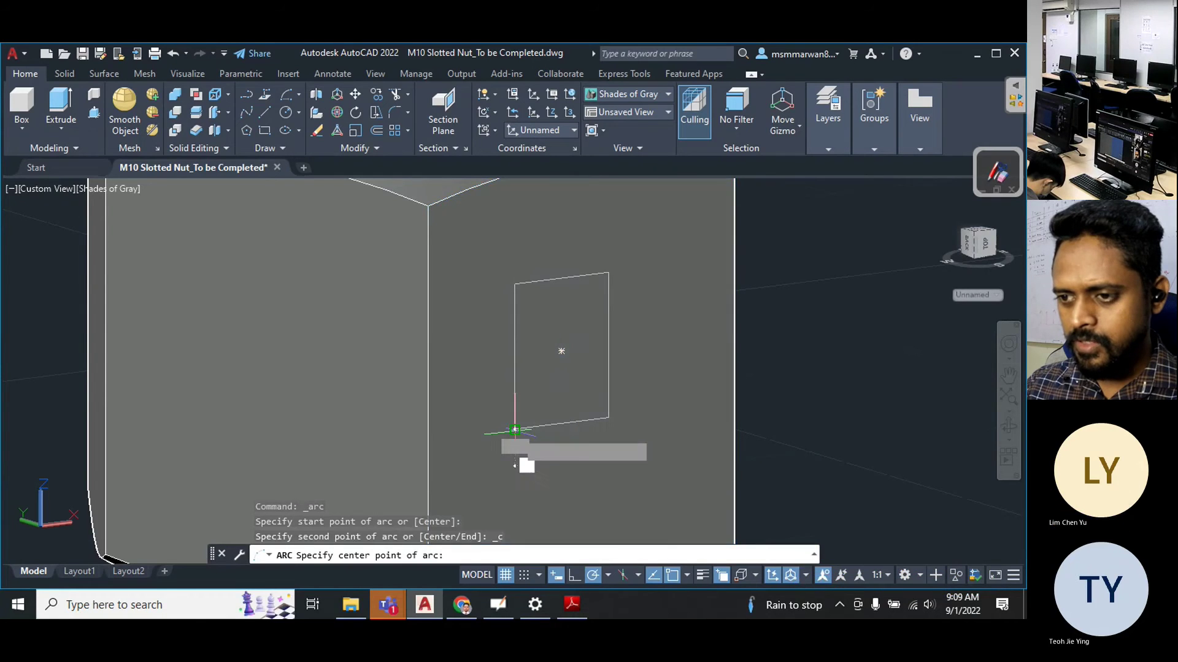
left_click(562, 424)
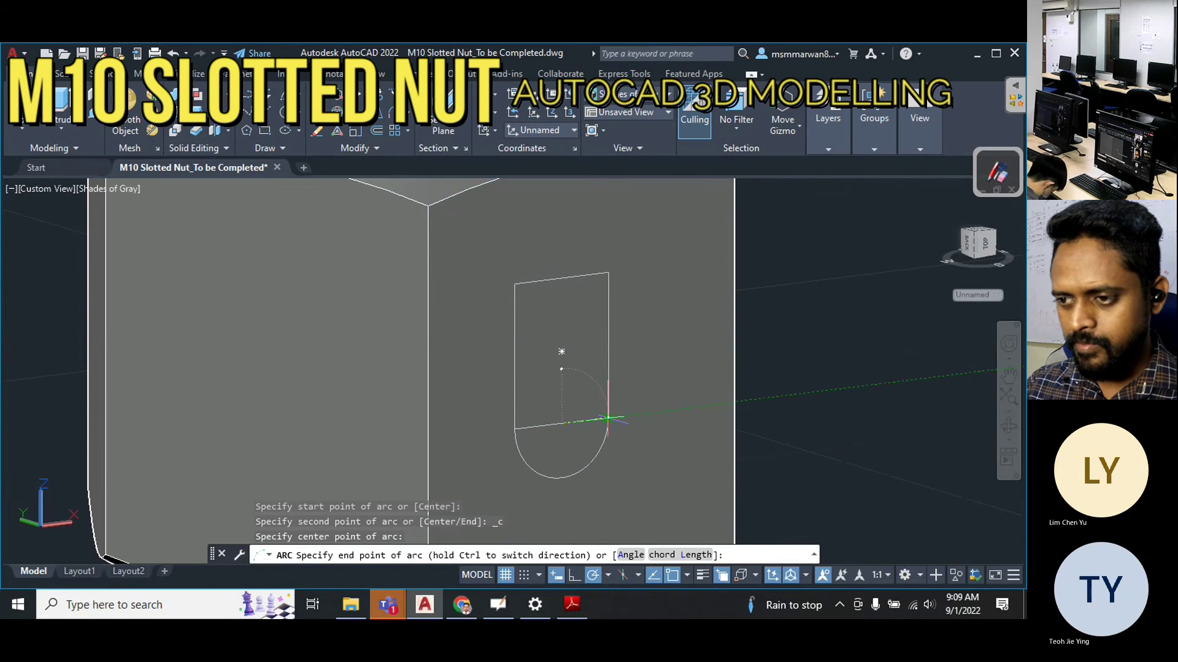
left_click(607, 418)
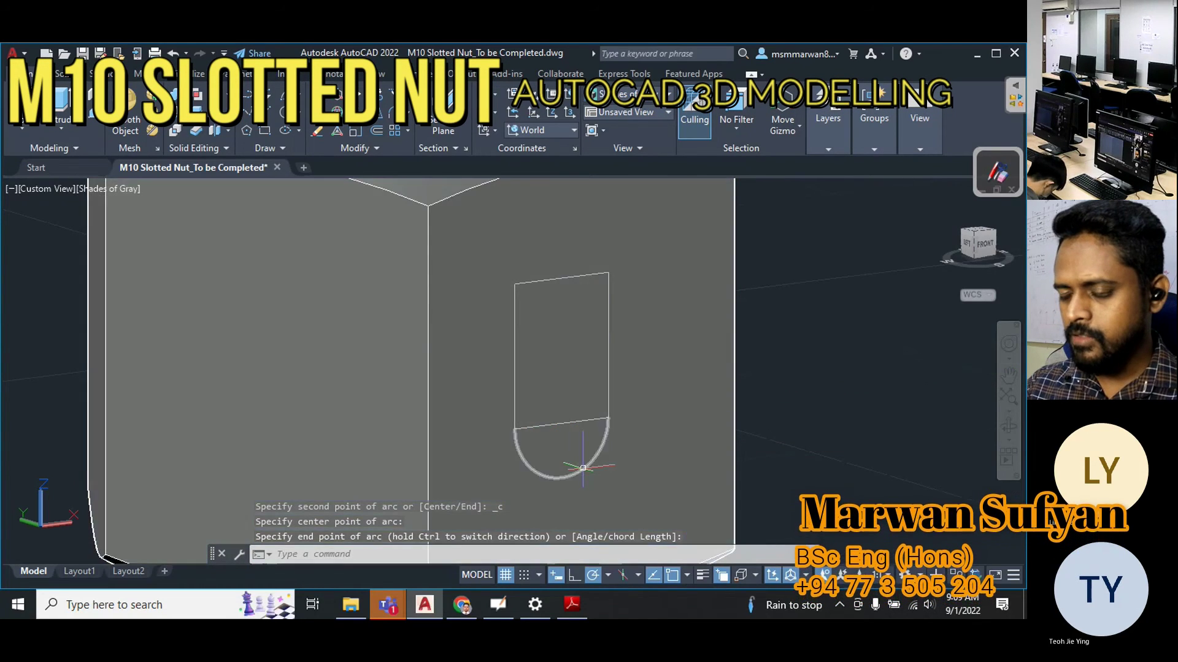
Explode the rectangle and delete its bottom edge between the two ends of the arc.
left_click(589, 437)
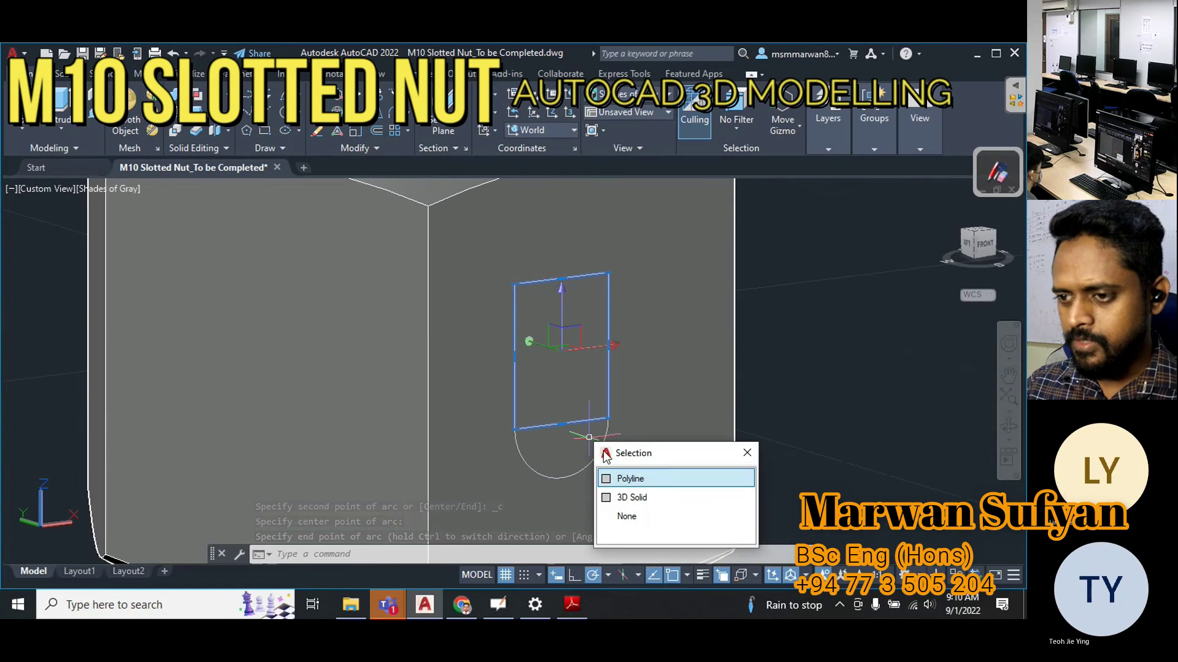
left_click(624, 479)
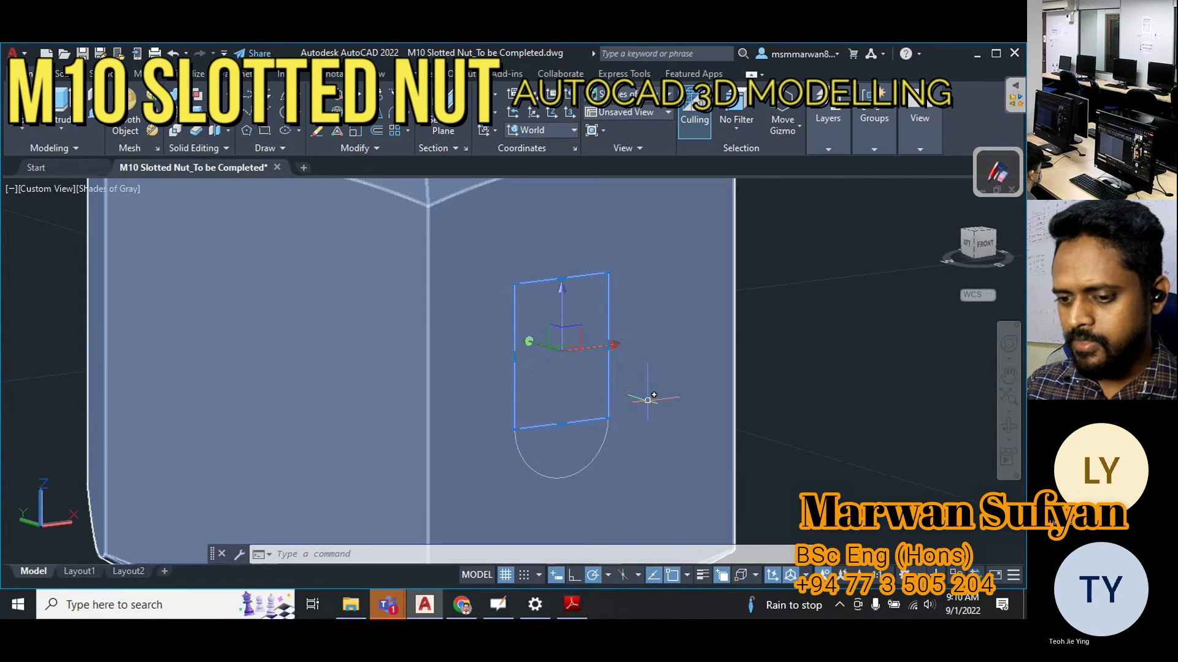
type("x")
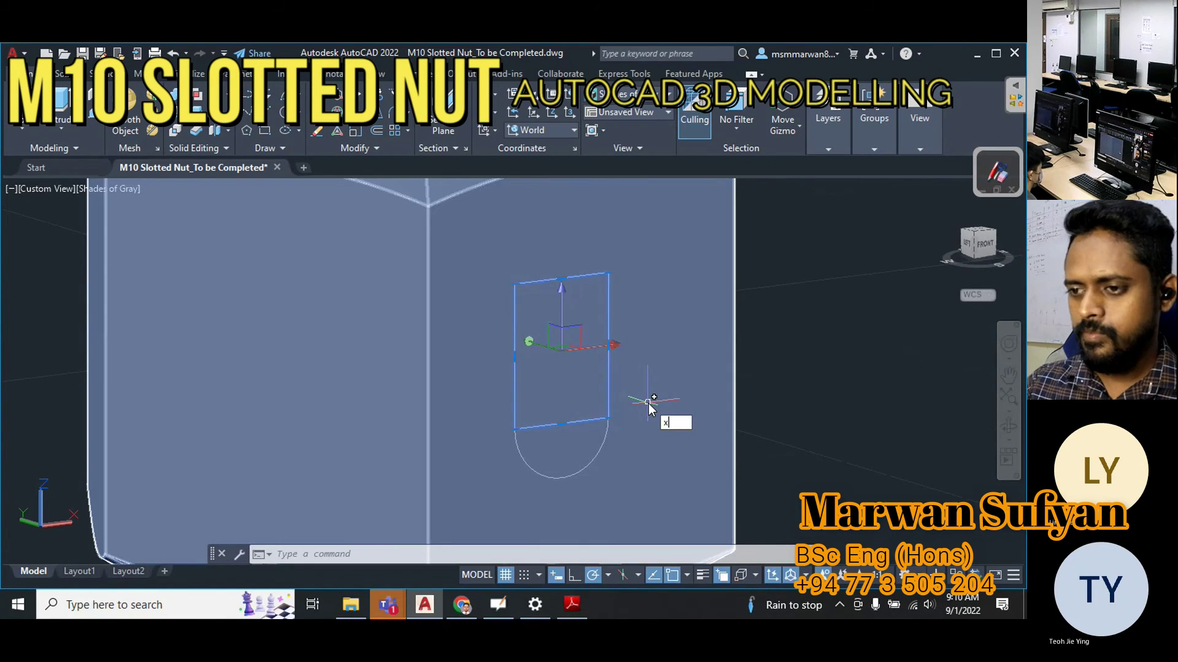
key("Return")
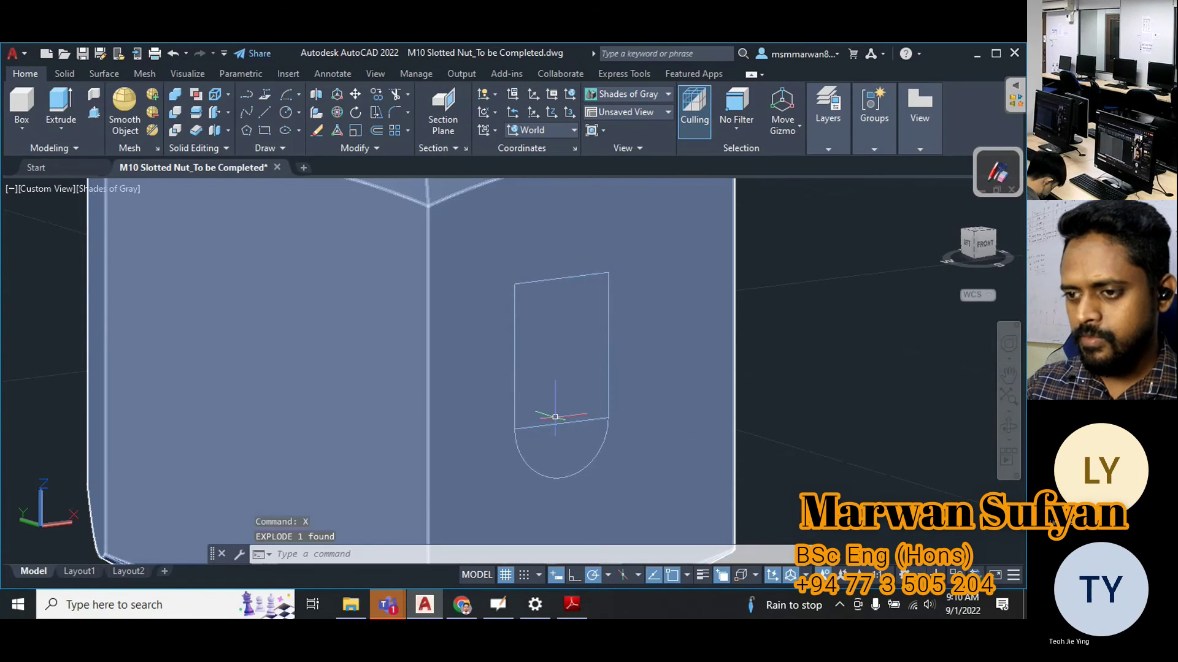
left_click(556, 425)
left_click(626, 481)
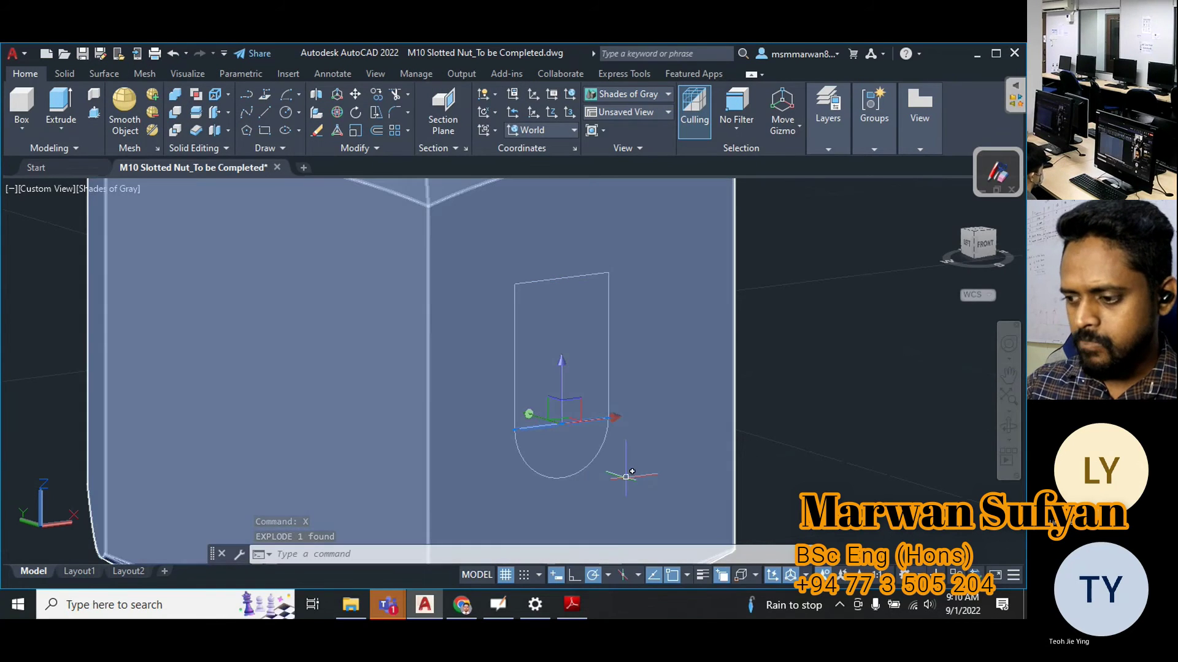
key("Delete")
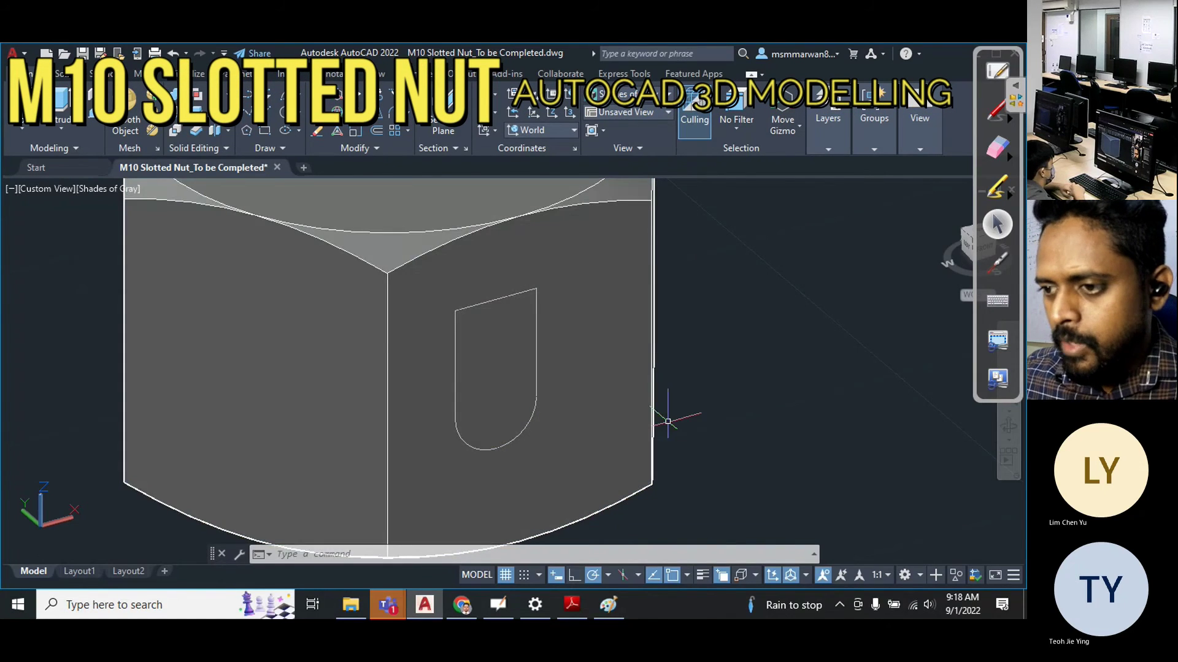
Join the slot outline's three lines and arc into a single polyline.
scroll(524, 310, "down", 2)
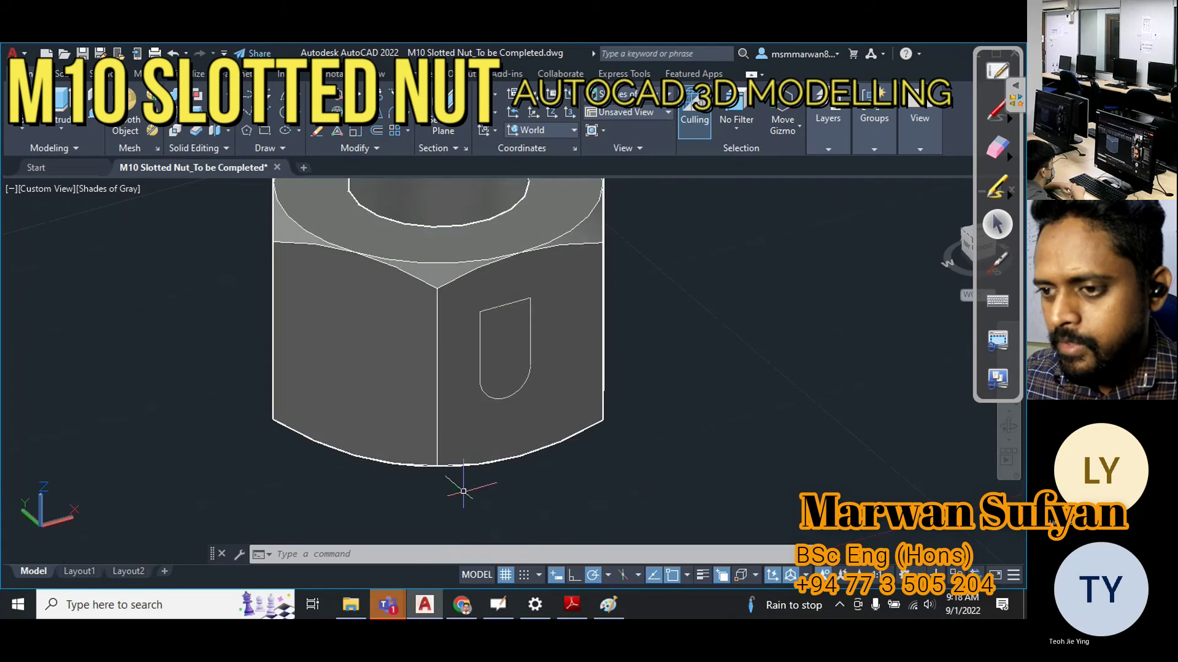
left_click(448, 508)
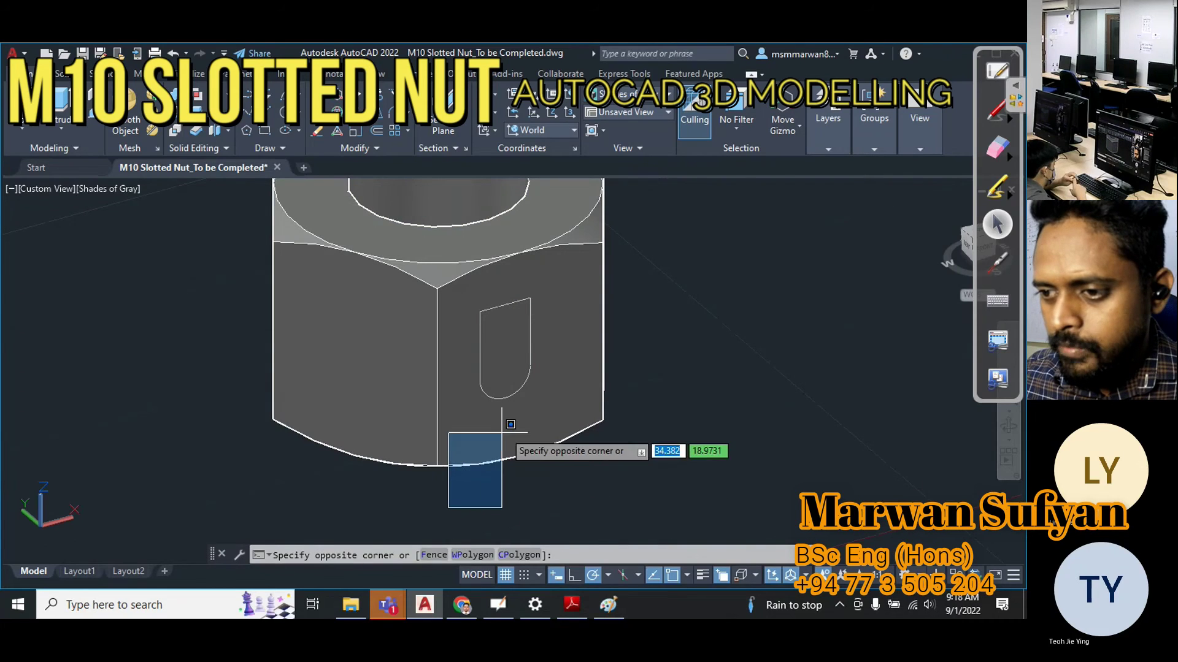
left_click(553, 288)
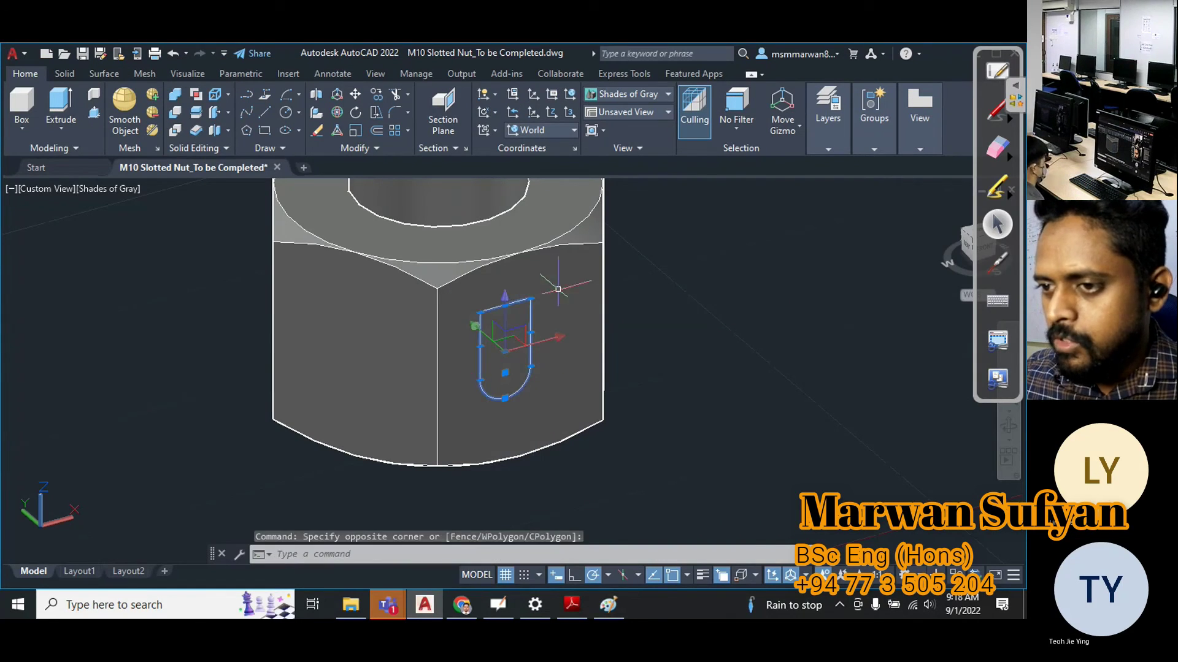
scroll(534, 417, "up", 2)
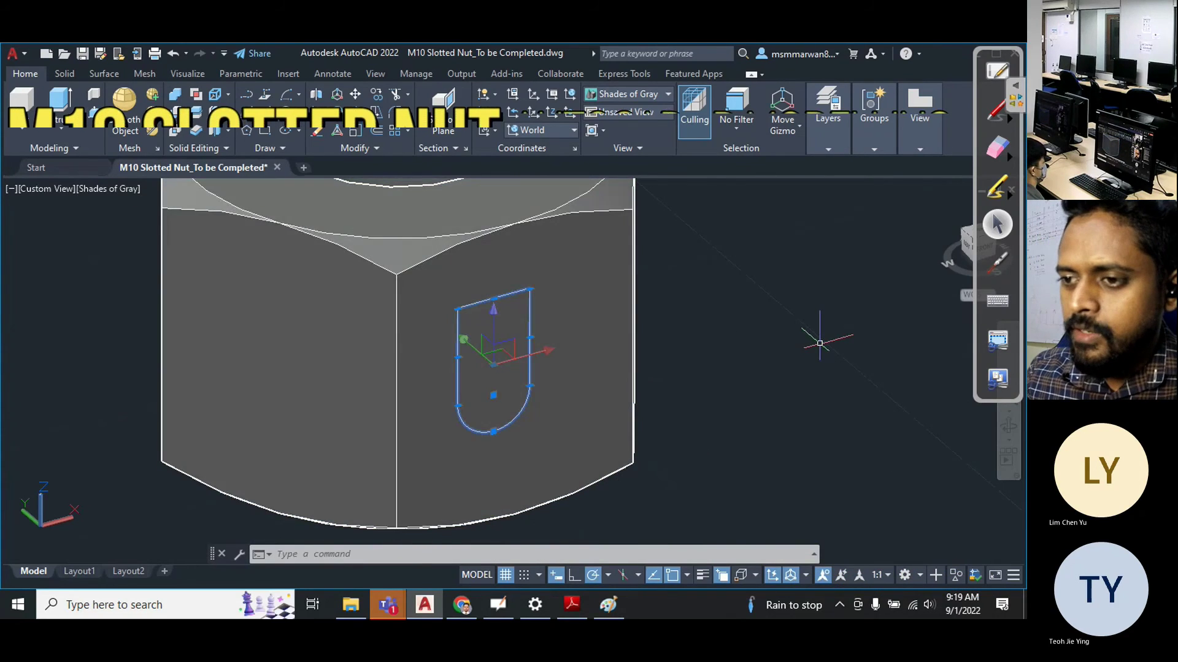
type("j")
key("Return")
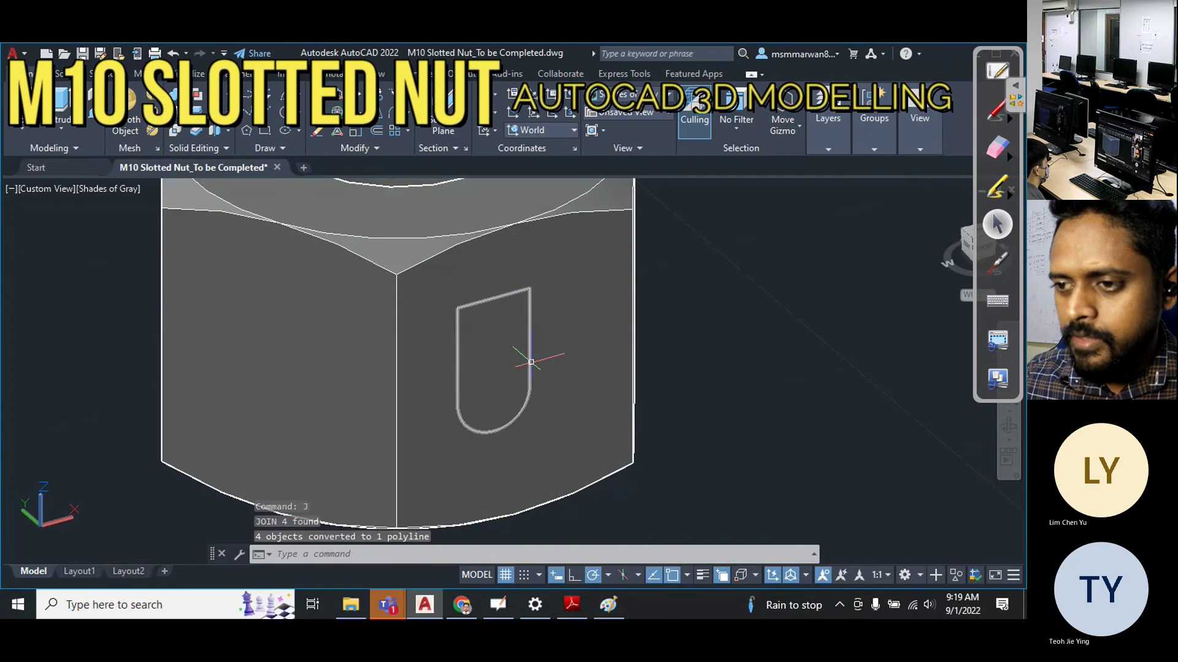
left_click(531, 363)
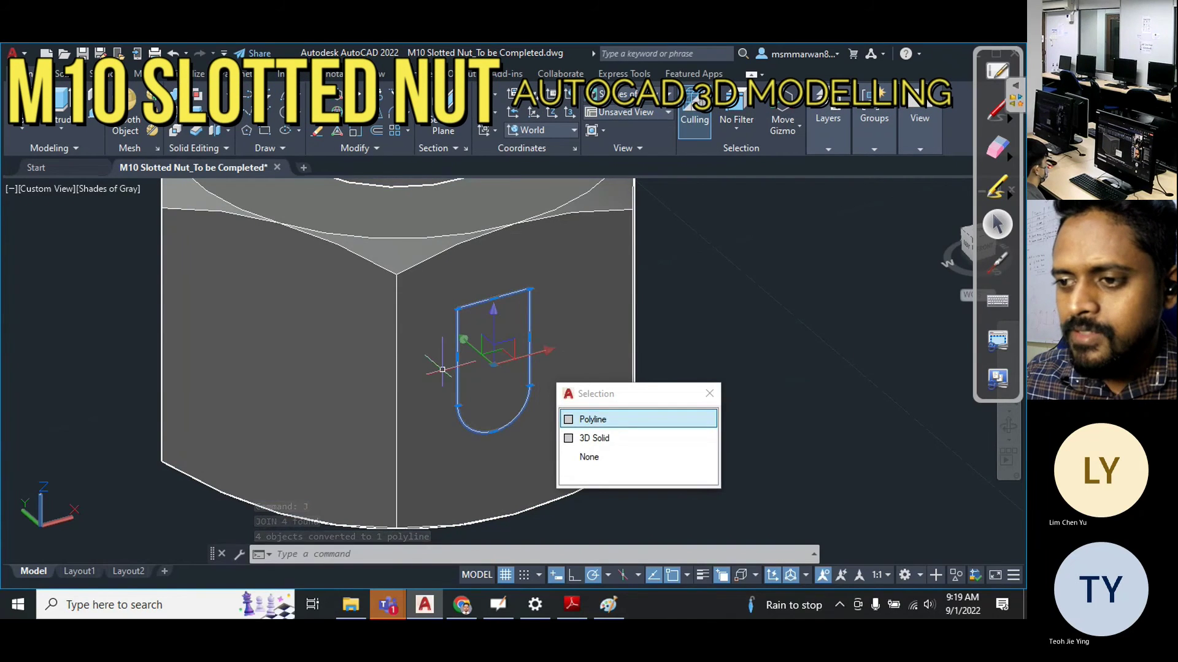
key("Escape")
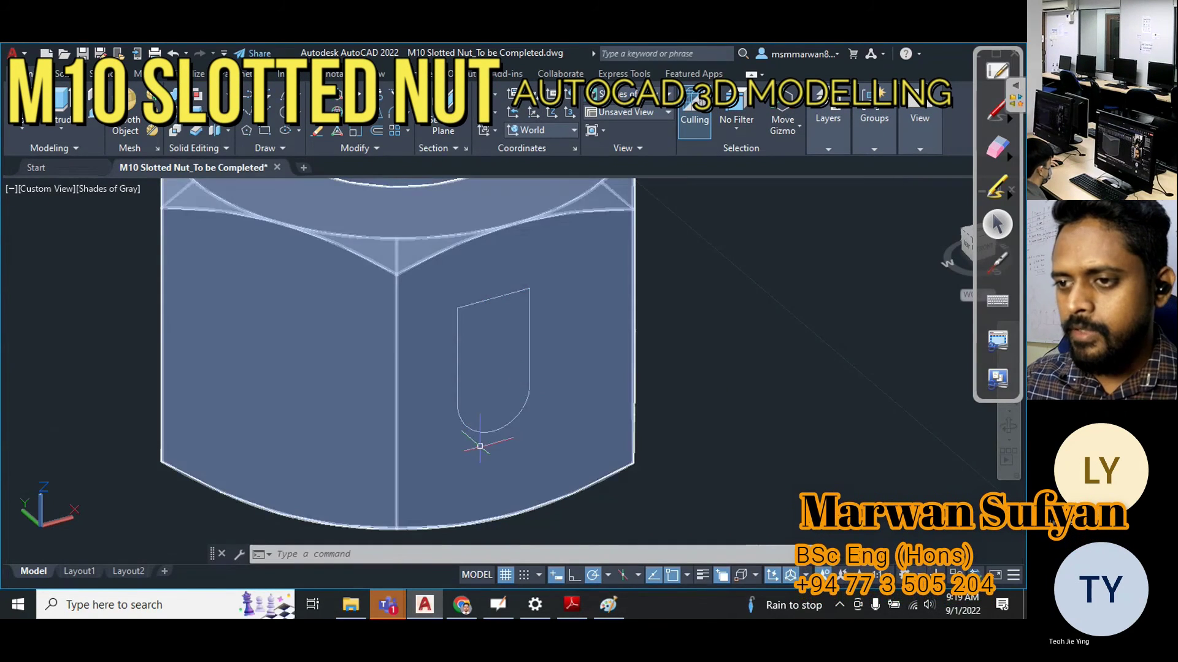
Move the slot polyline by its top edge's midpoint to the midpoint of the curved upper edge of the same nut face.
middle_click_drag(546, 397, 560, 458)
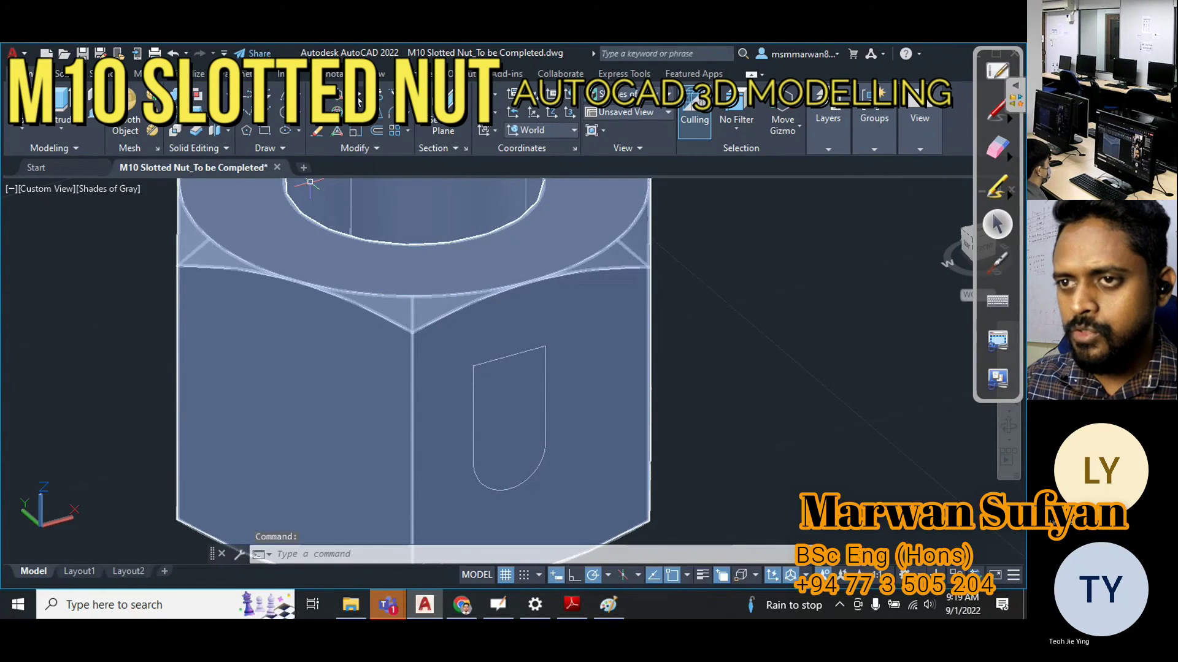
left_click(497, 358)
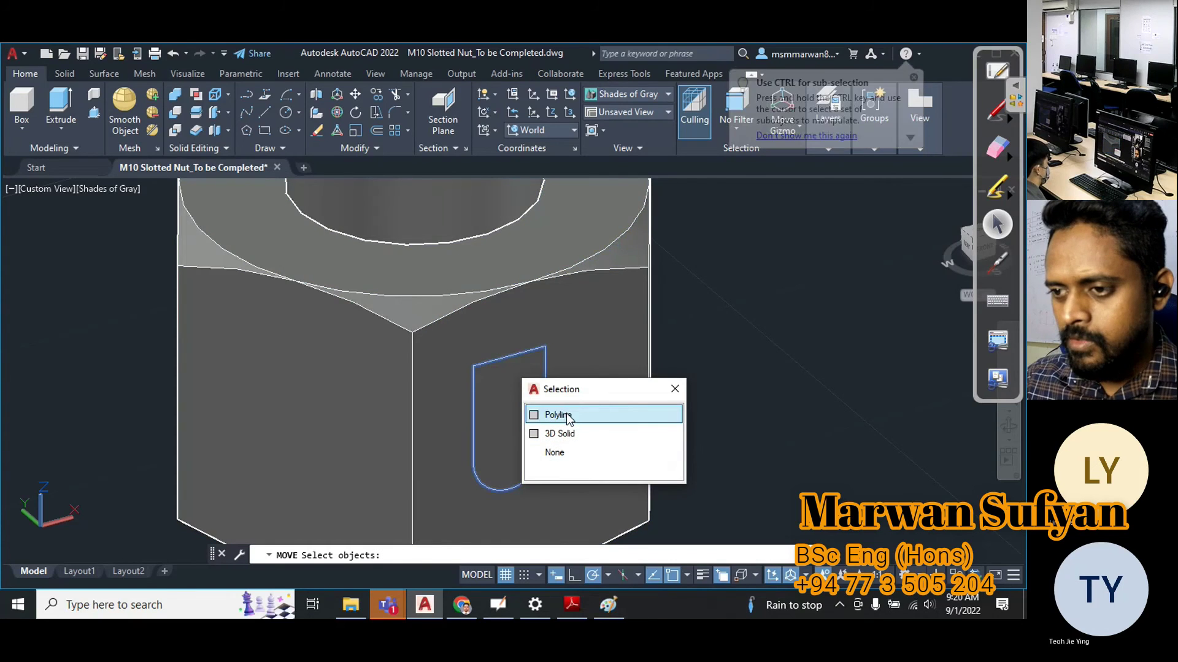
left_click(558, 415)
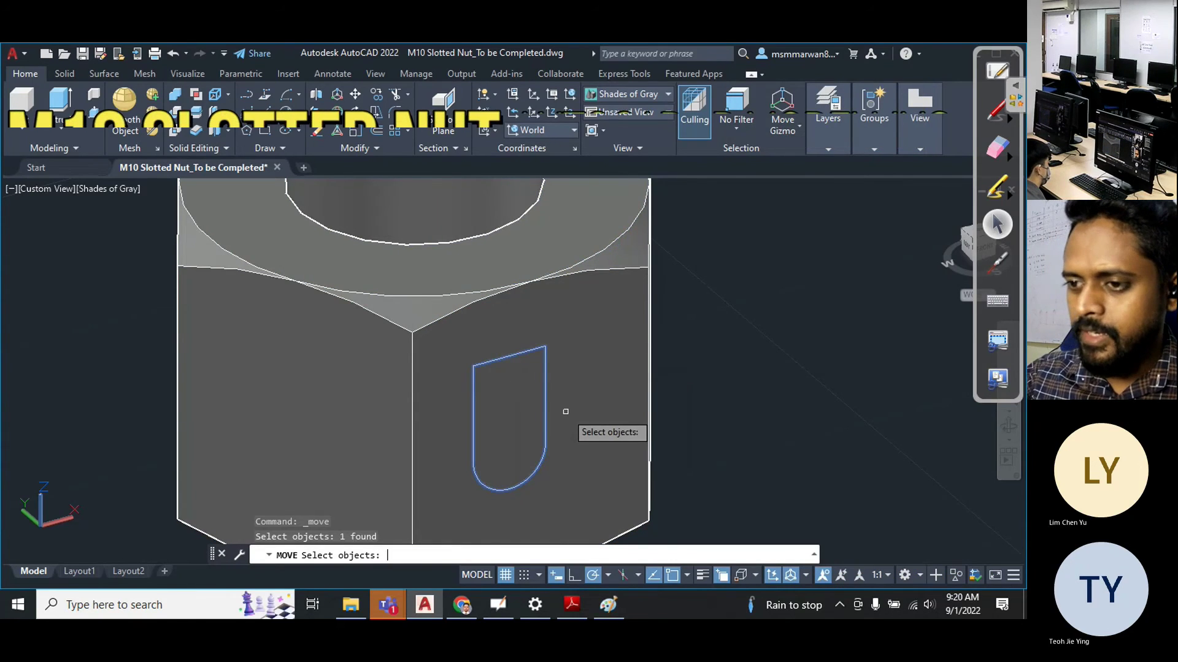
key("Return")
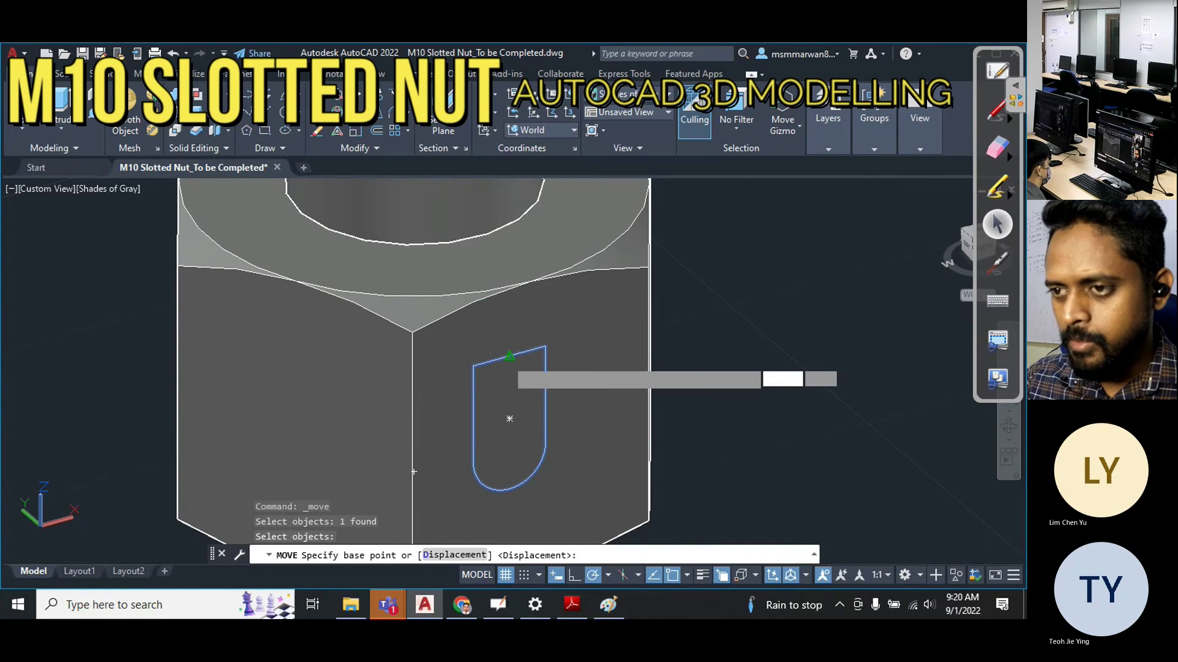
left_click(509, 356)
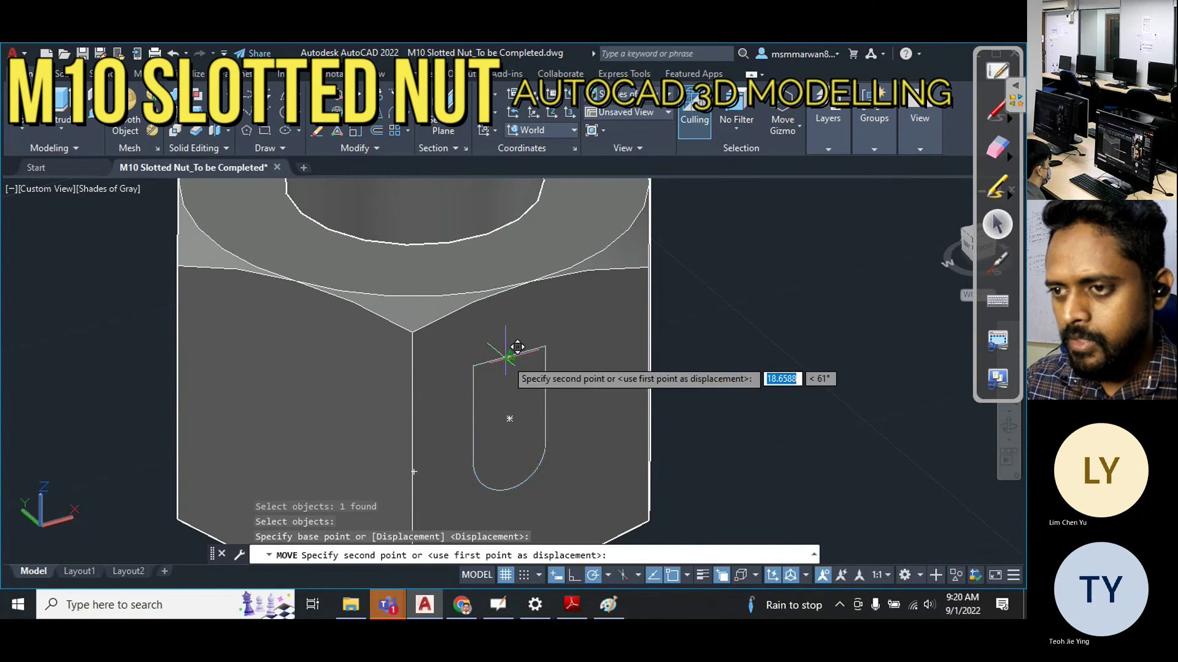
left_click(529, 281)
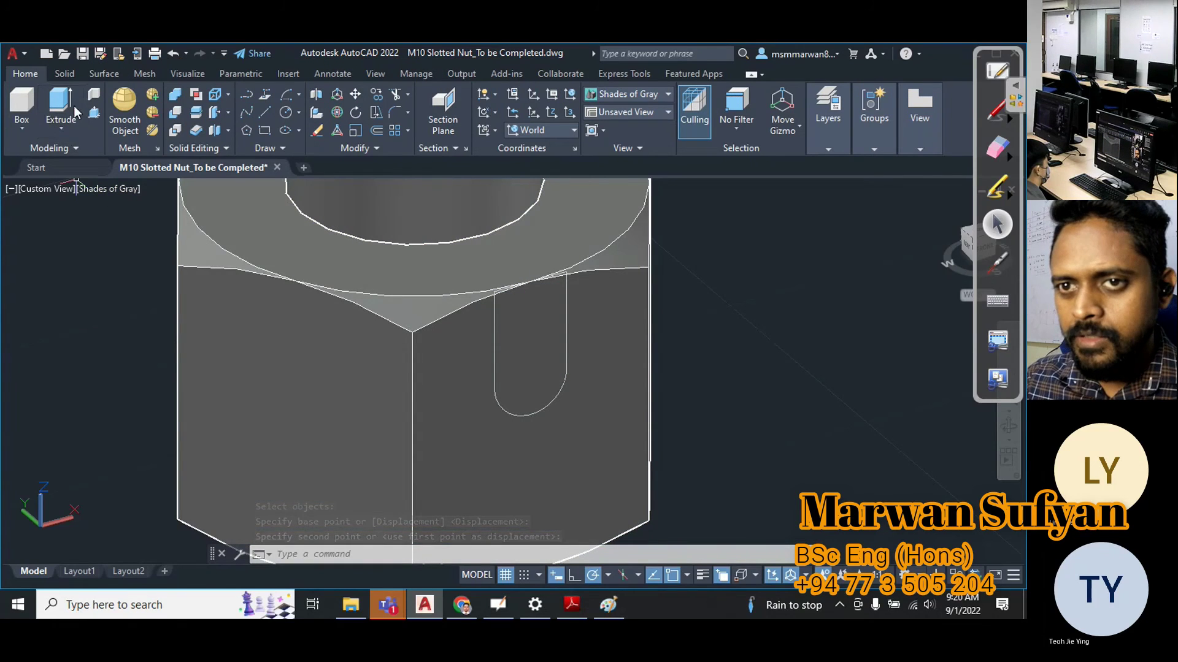
Extrude the slot polyline inward through the nut wall so that the solid reaches into the central hole.
left_click(61, 101)
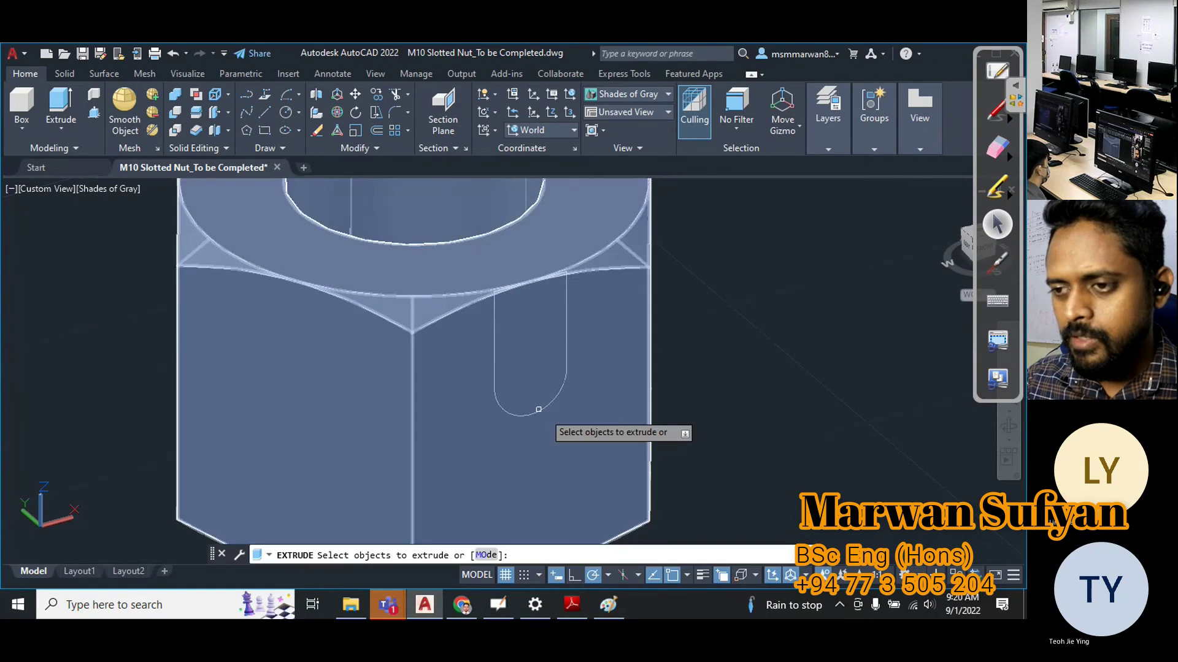
scroll(552, 423, "down", 2)
middle_click_drag(518, 378, 472, 359, "shift")
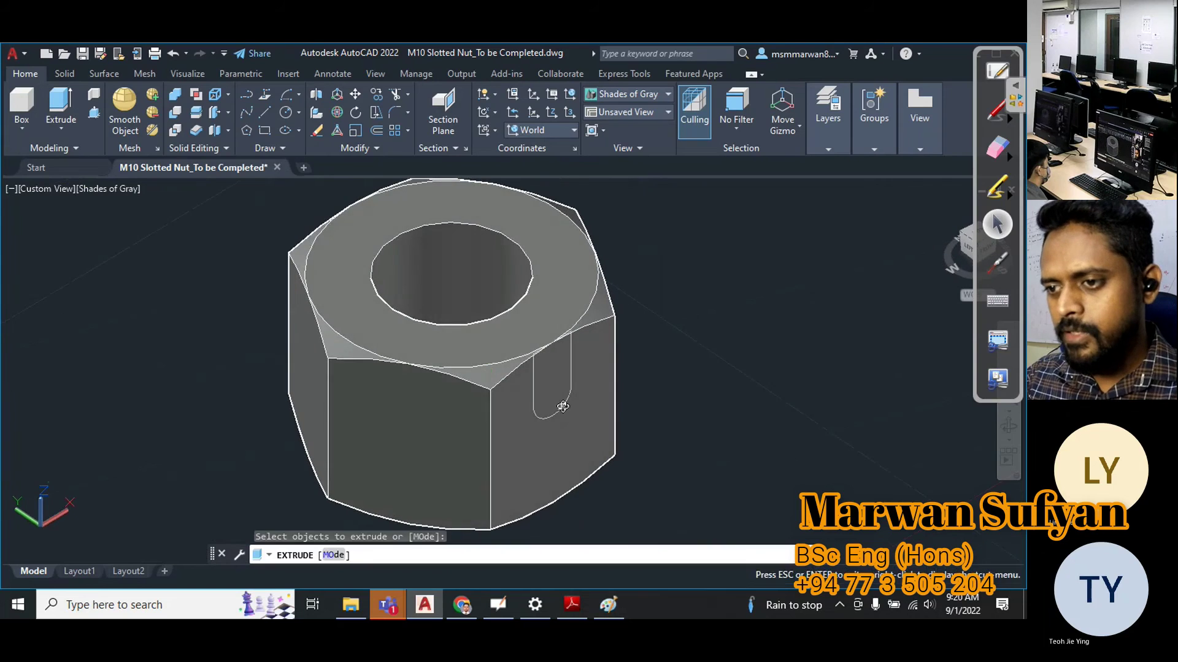
left_click(570, 353)
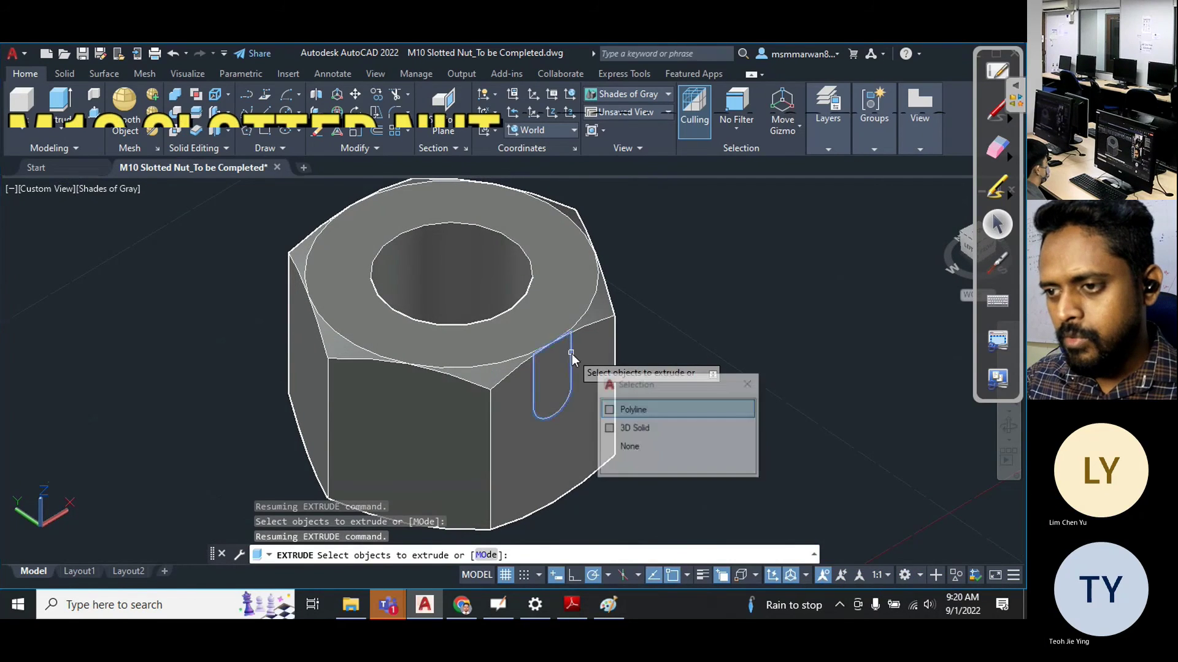
left_click(631, 409)
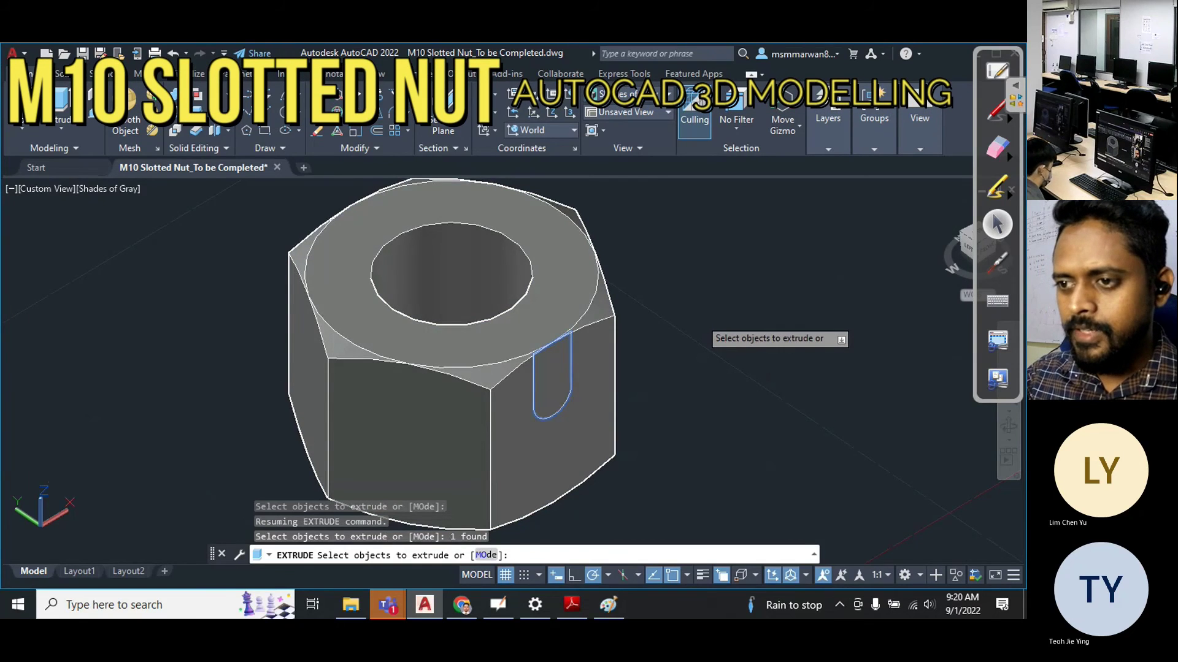
key("Return")
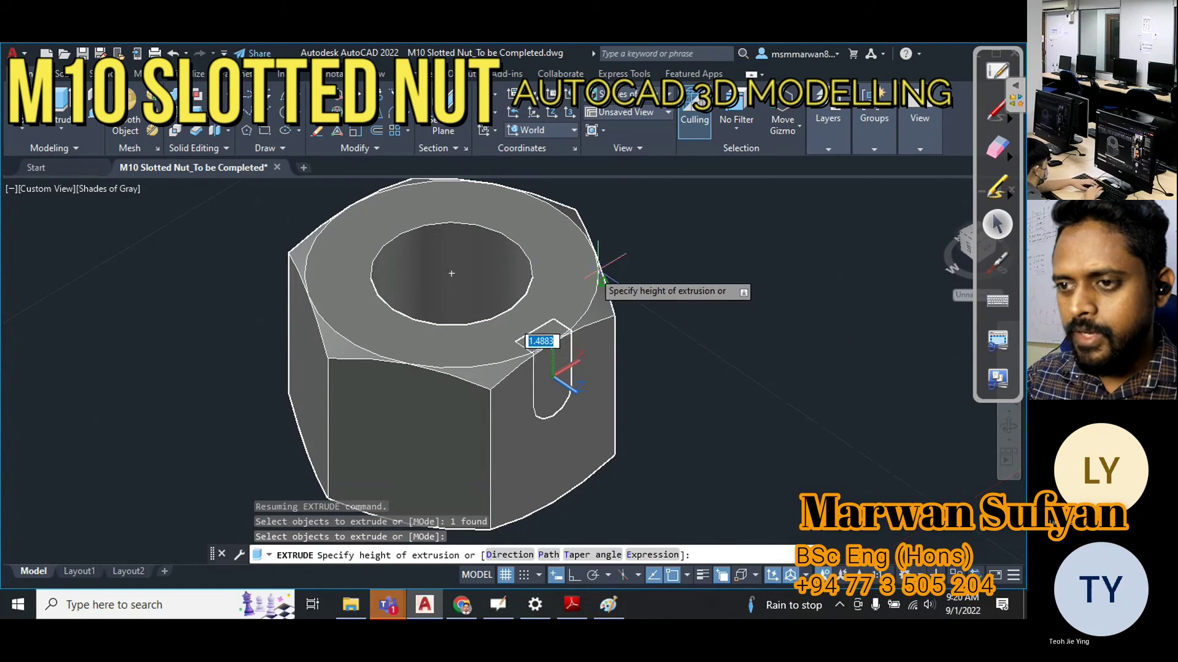
middle_click_drag(609, 227, 629, 330, "shift")
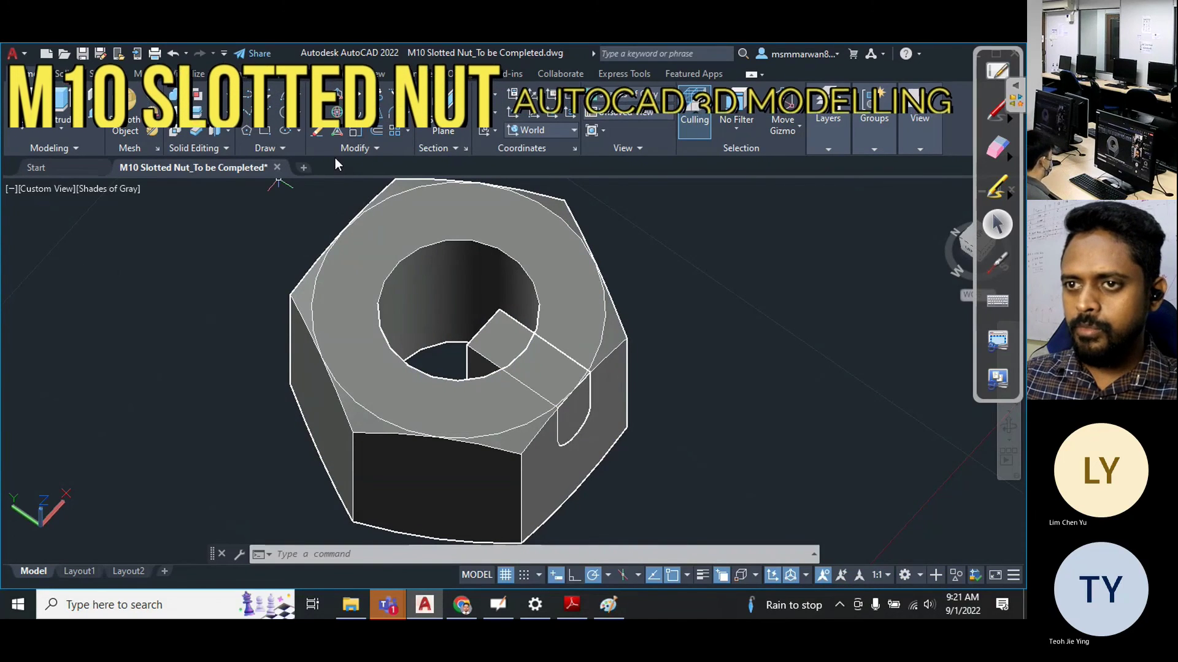
Start a polar array for the extruded slot solid.
left_click(408, 131)
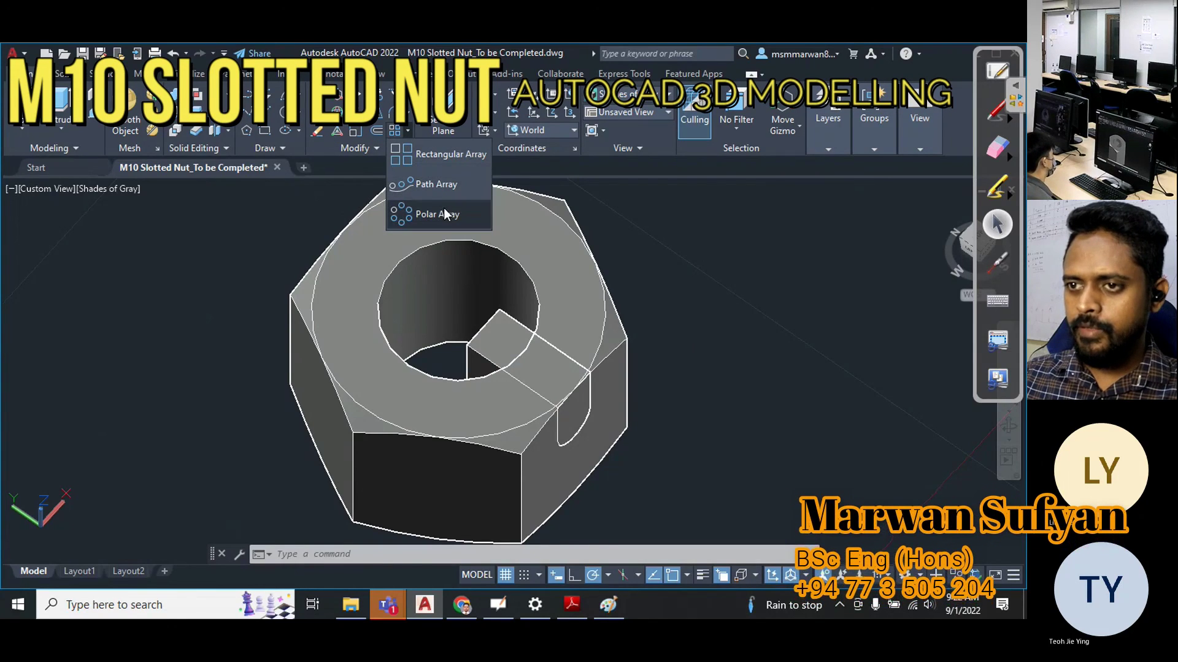